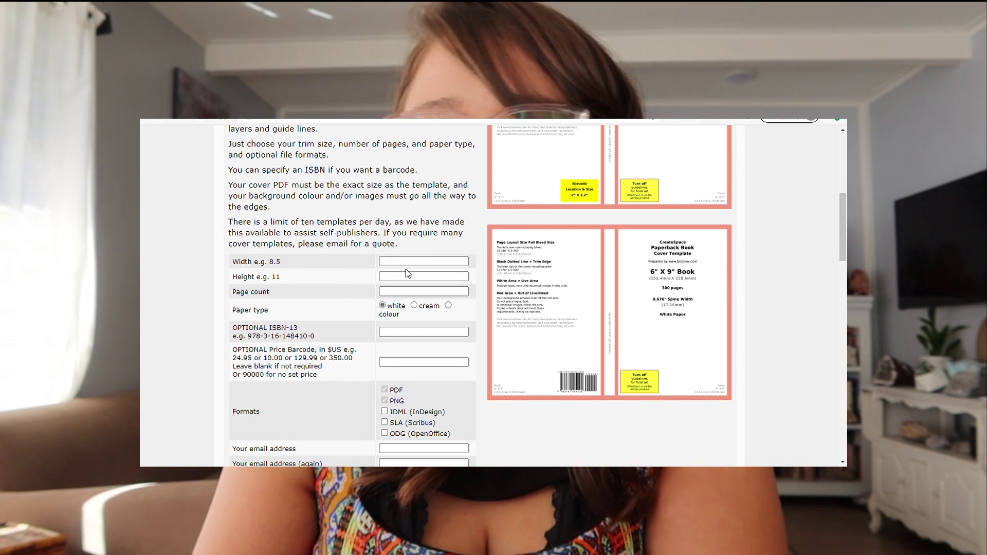
# - Set the cover template's width to 5.5, height to 8.5 and page count to 200, leaving the paper type white and the ISBN blank
pyautogui.click(415, 263)
pyautogui.write('5')
pyautogui.click(402, 277)
pyautogui.write('8.5')
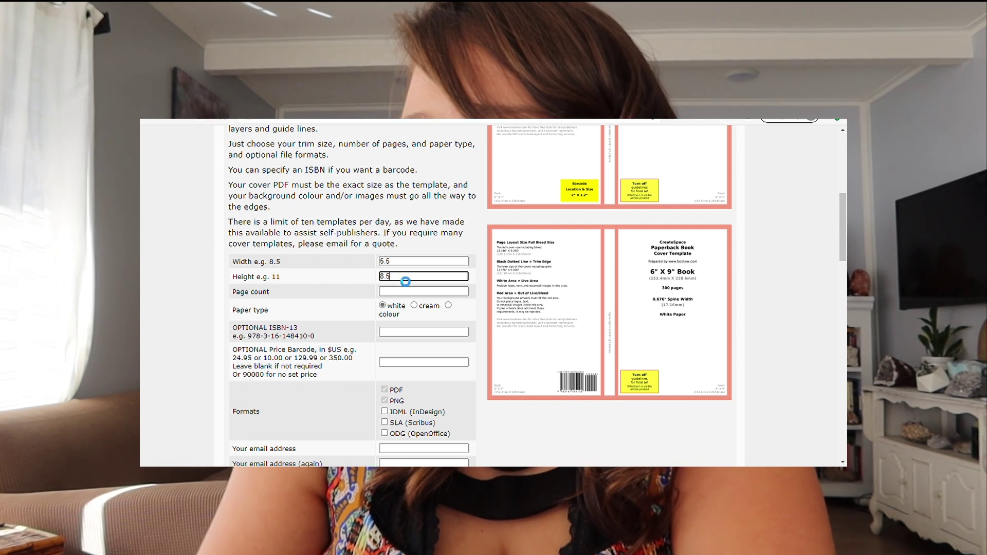
pyautogui.click(395, 292)
pyautogui.write('200')
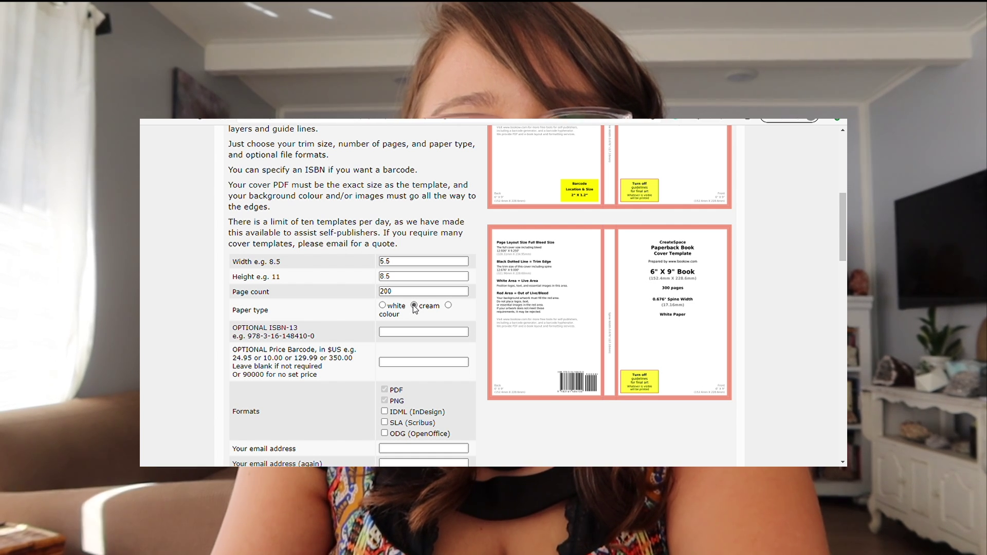
pyautogui.scroll(-2, 348, 293)
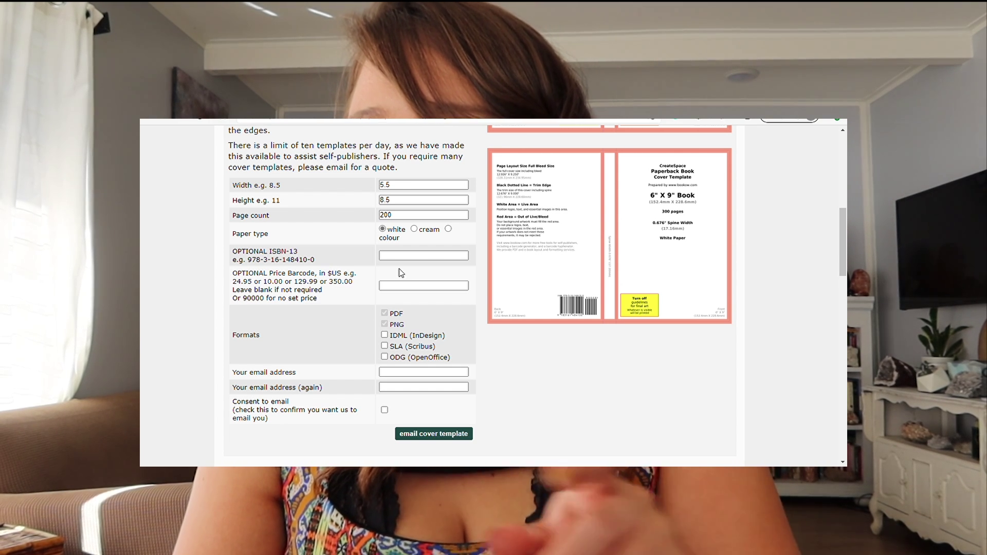
pyautogui.click(407, 255)
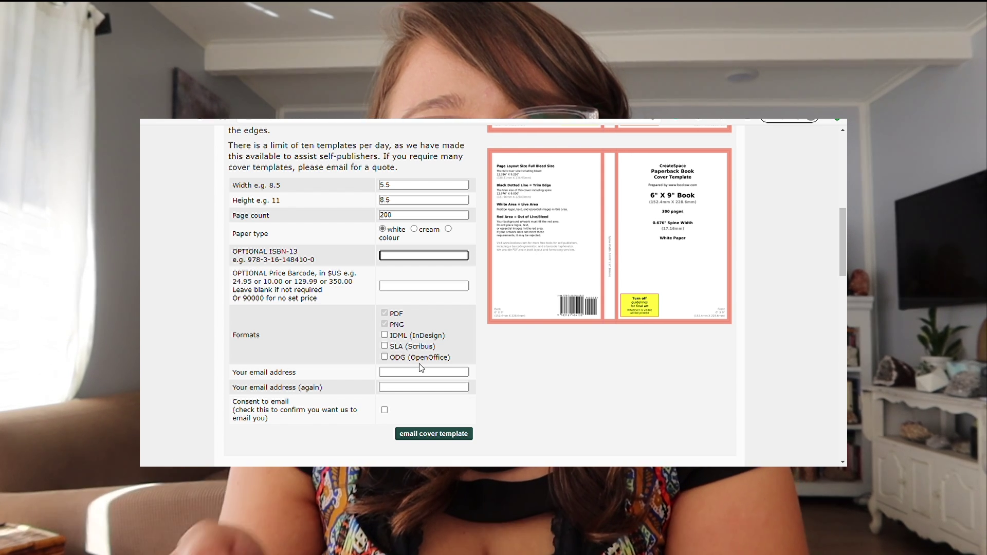
pyautogui.scroll(-1, 489, 378)
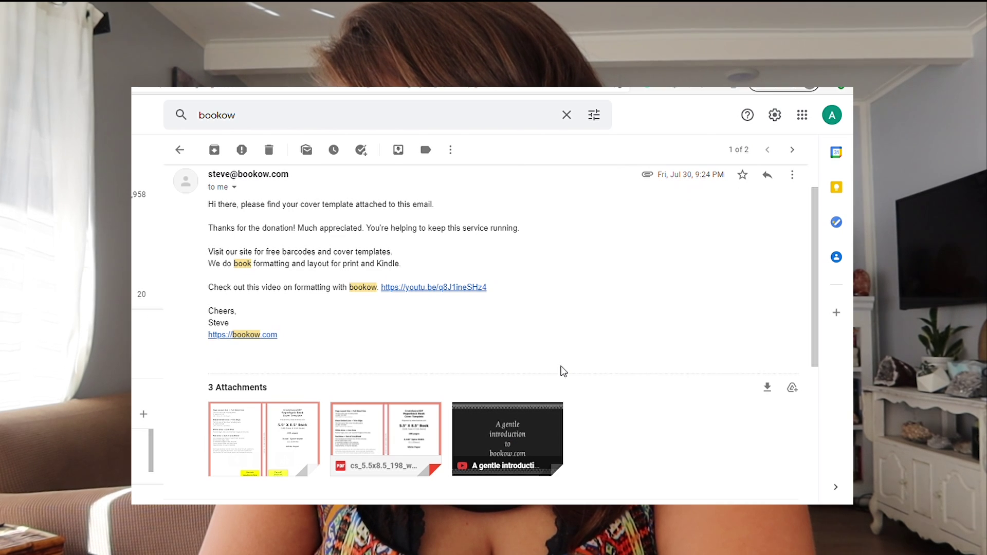
# - Download the PNG cover template cs_5.5x8.5_198_white.png attached to the Bookow email in Gmail
pyautogui.scroll(-1, 560, 370)
pyautogui.scroll(-2, 566, 371)
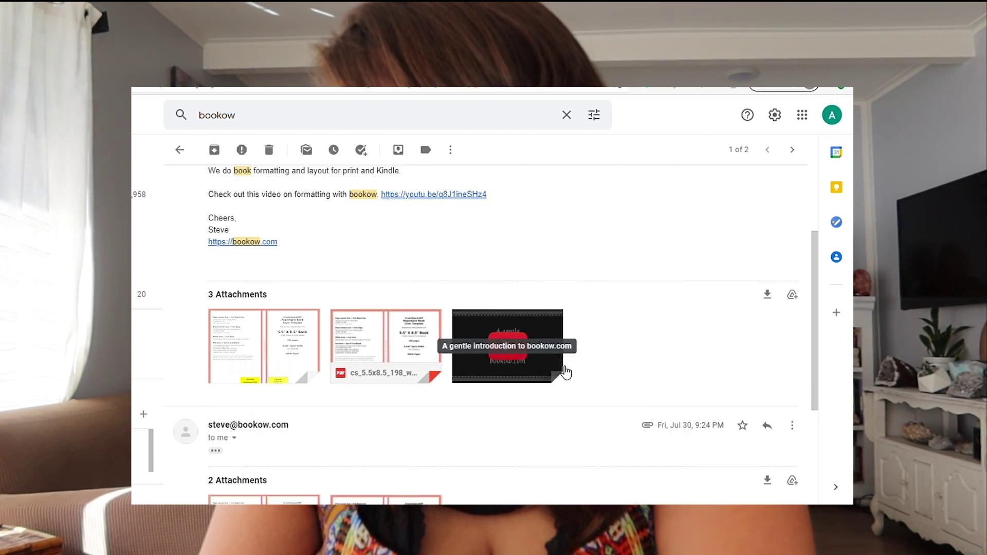
pyautogui.scroll(-1, 401, 425)
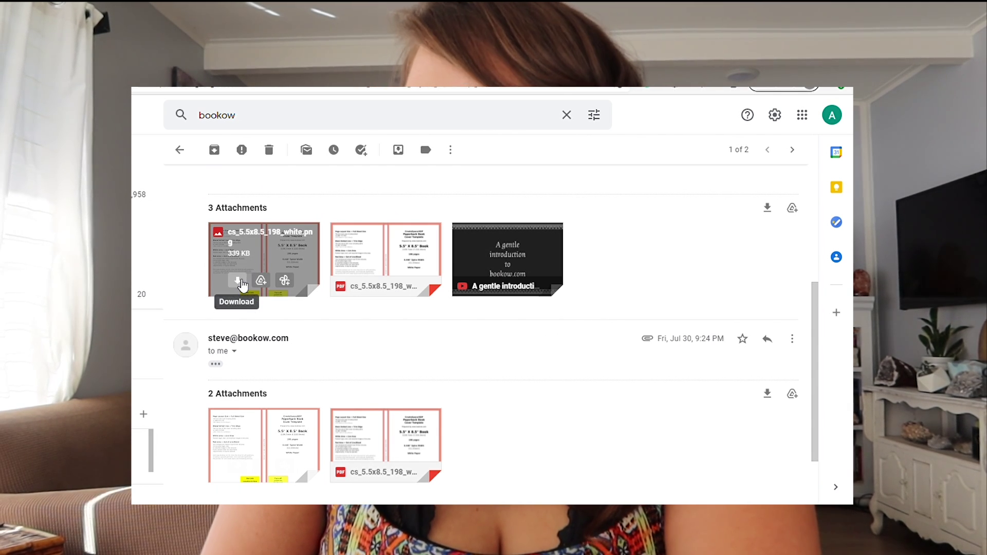
pyautogui.click(240, 283)
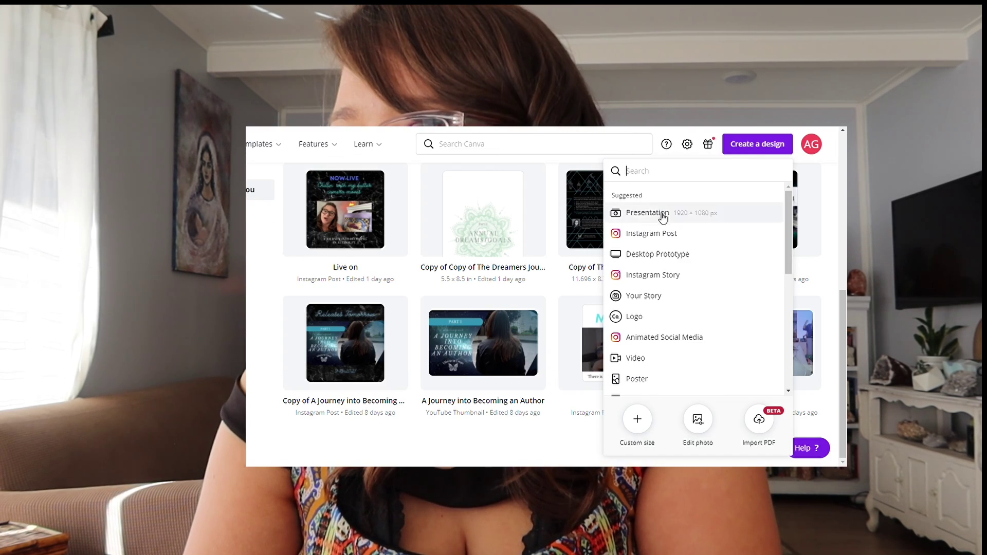
# - In Canva, search the design types for "book cover" and create a new Book Cover design
pyautogui.write('boo')
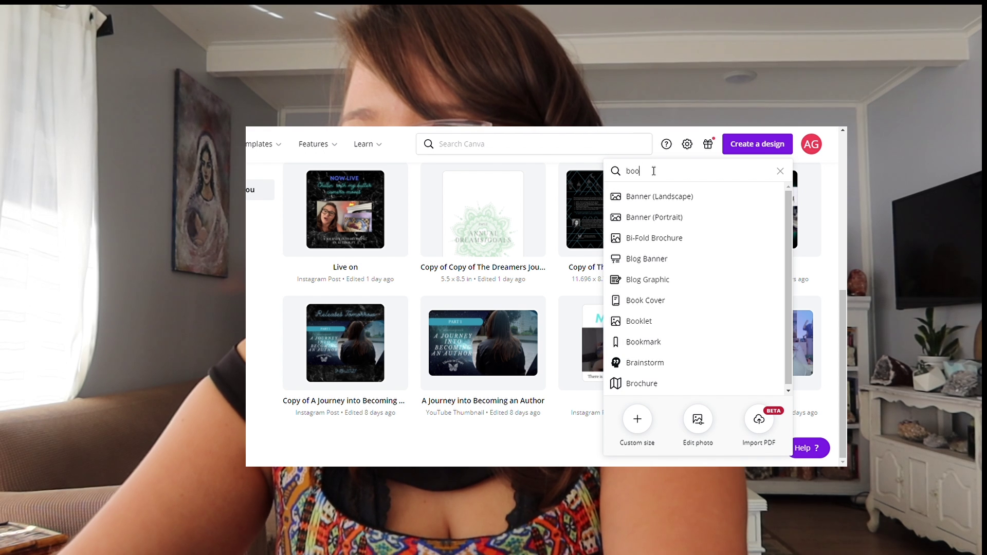
pyautogui.write('k cover')
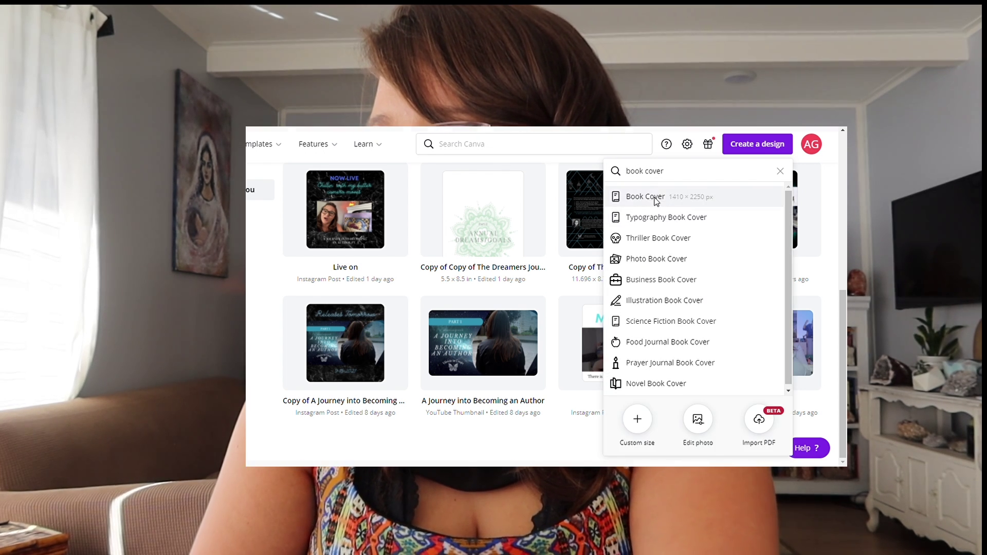
pyautogui.click(651, 198)
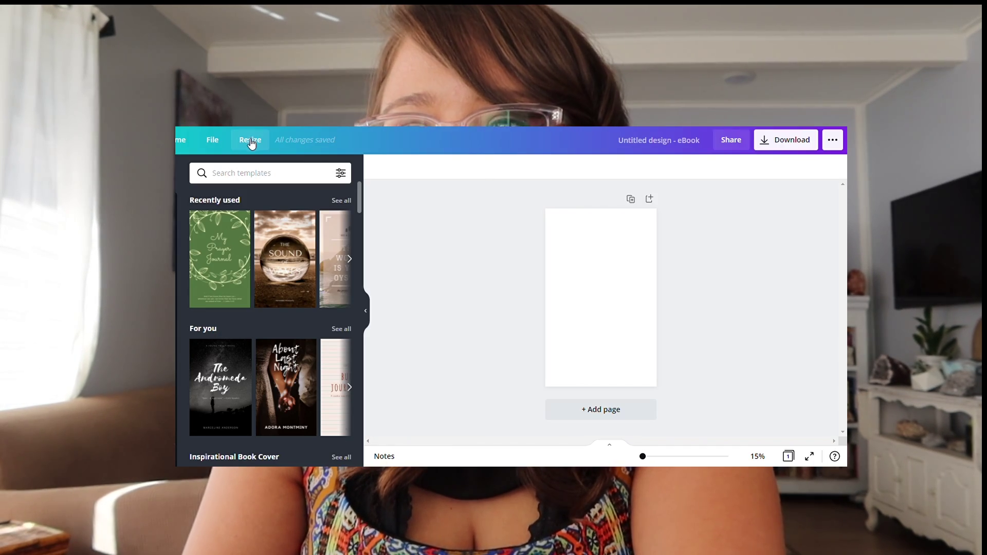
# - Enter a custom resize of 11.696 by 8.750 for the design and change the unit to inches
pyautogui.click(250, 141)
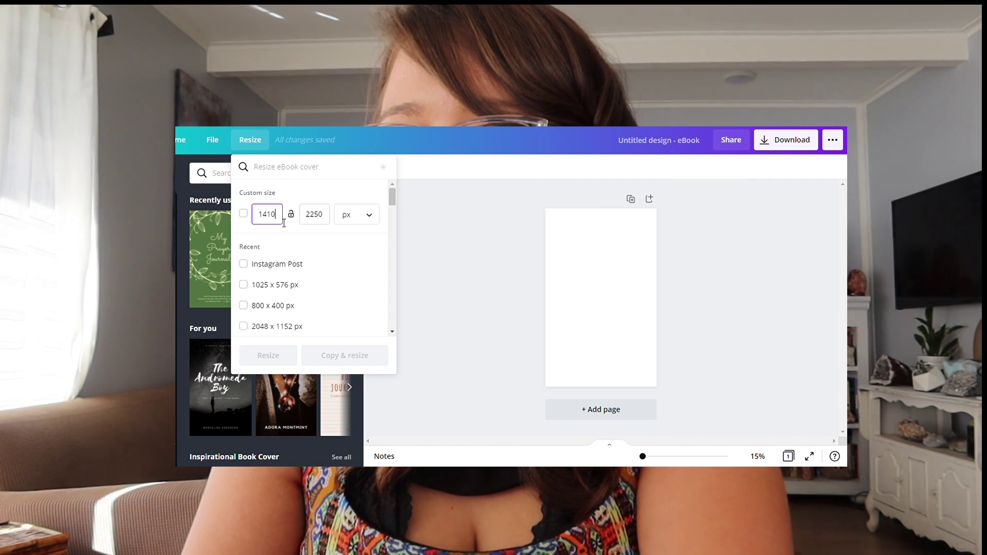
pyautogui.click(283, 222)
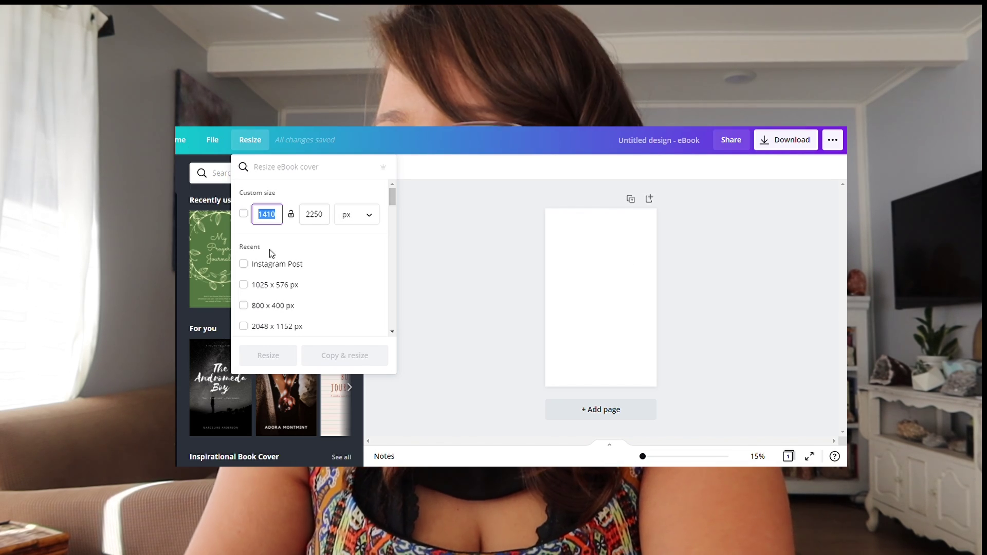
pyautogui.write('11.9')
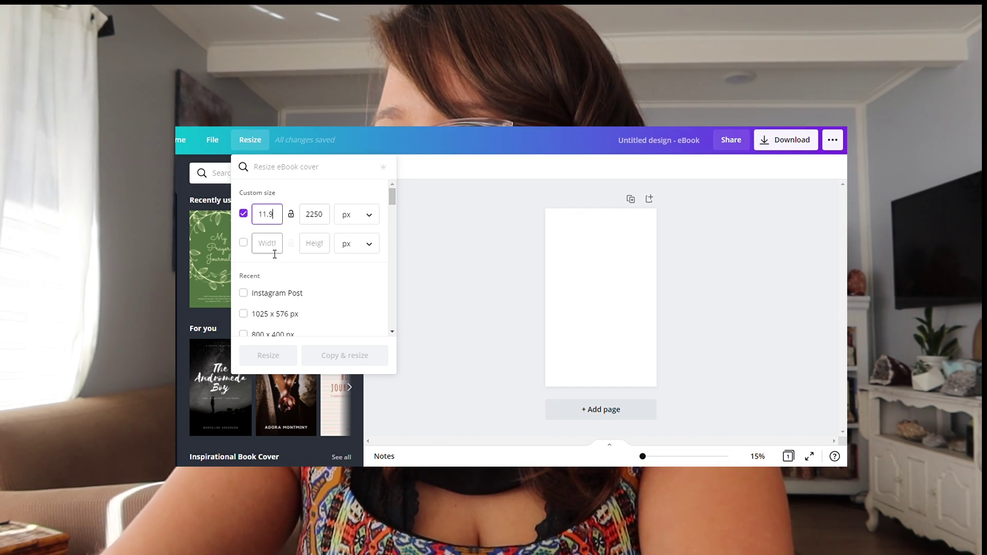
pyautogui.press('BackSpace')
pyautogui.write('696')
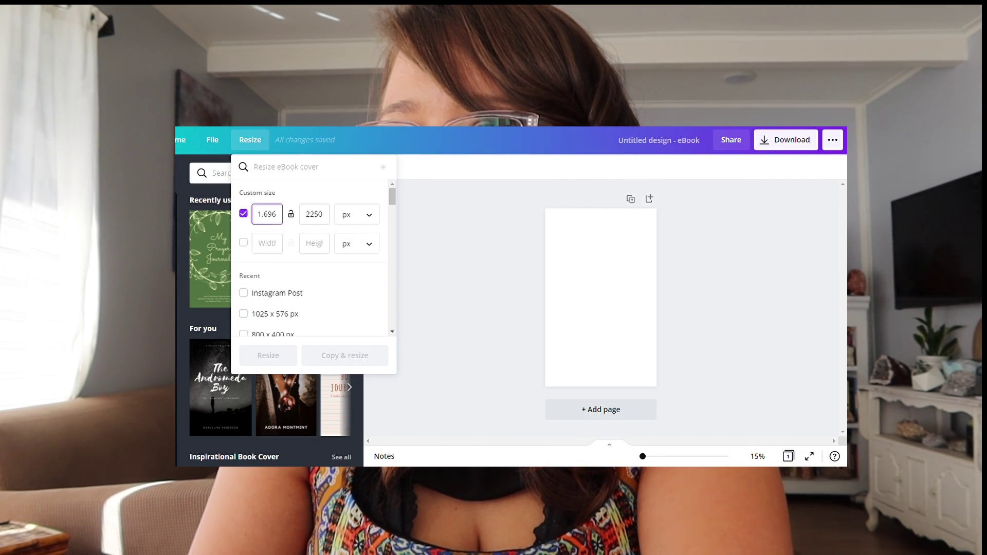
pyautogui.doubleClick(321, 220)
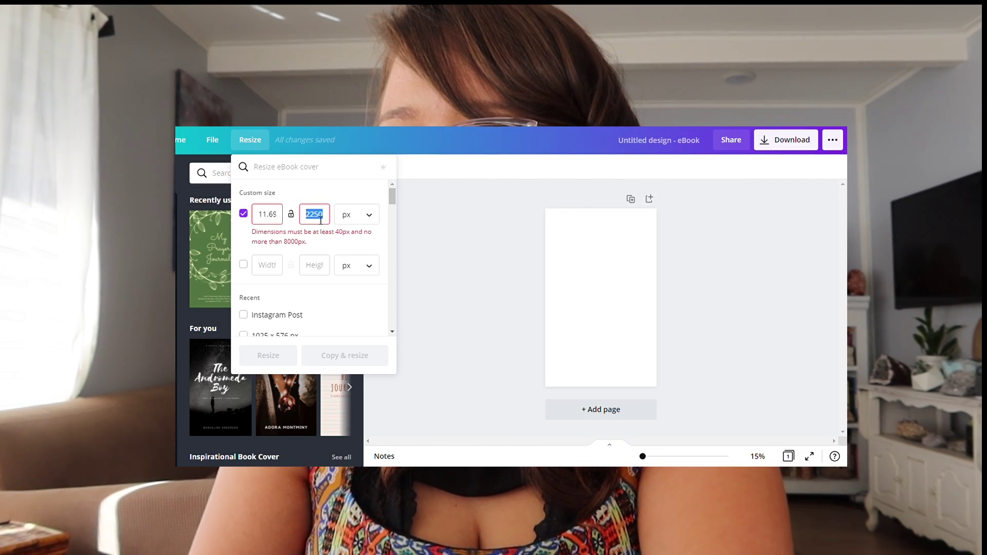
pyautogui.write('8.750')
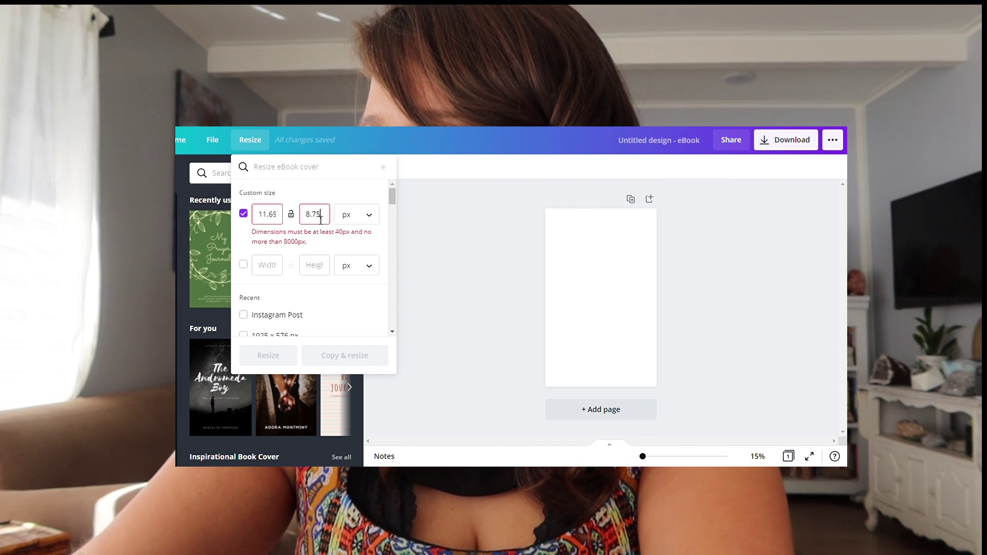
pyautogui.click(367, 223)
pyautogui.click(370, 235)
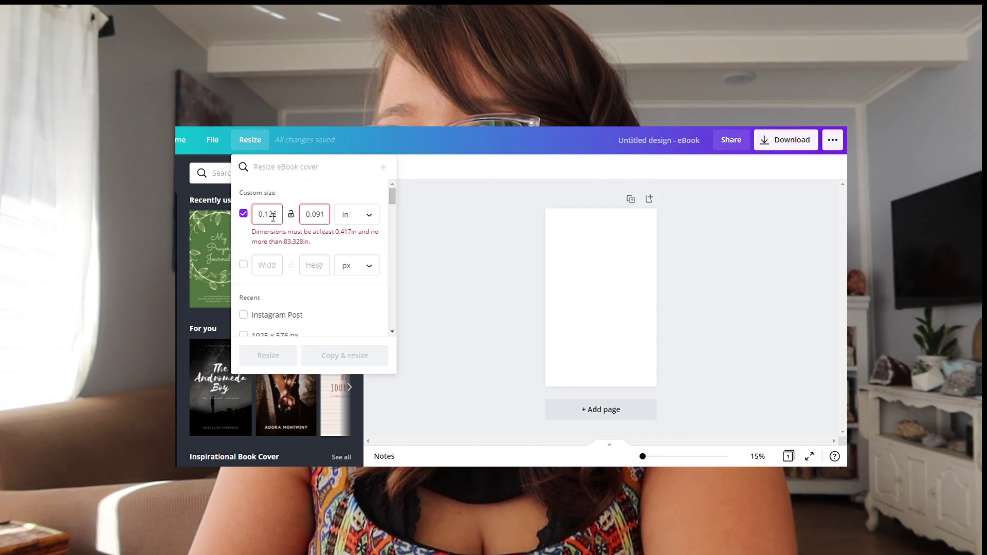
# - Set the custom size to 11.696 by 8.750 in and create a resized copy of the design, without keeping Canva Pro
pyautogui.write('11.9')
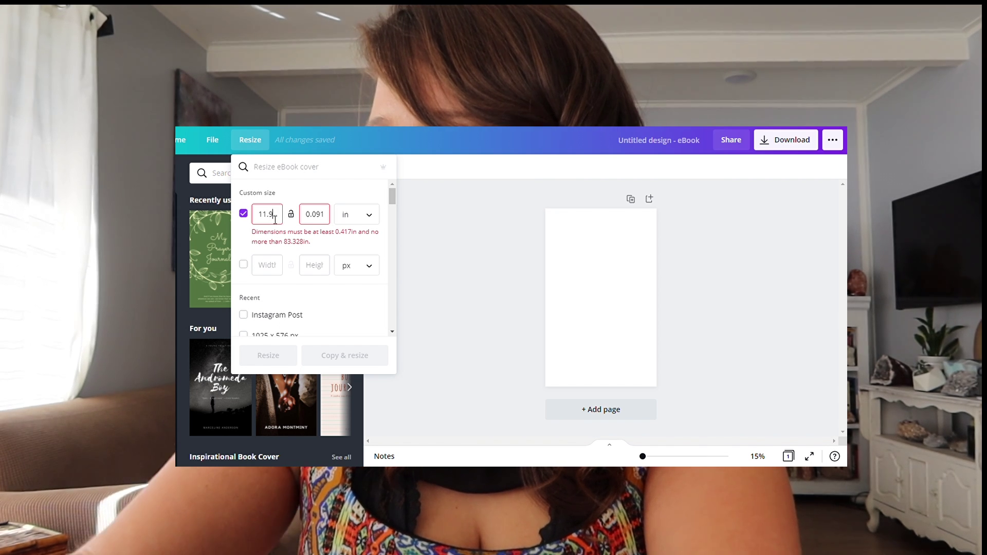
pyautogui.press('Left')
pyautogui.write('6')
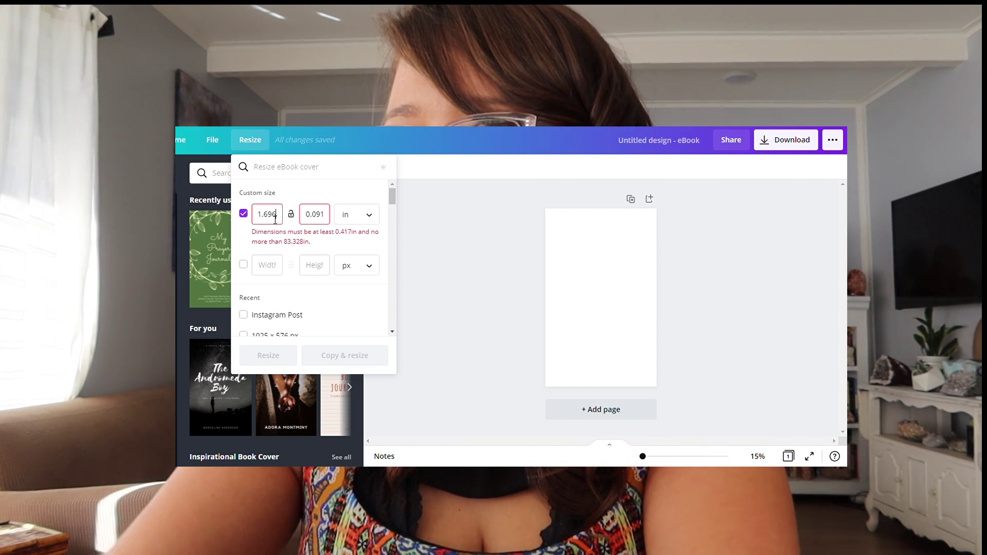
pyautogui.click(323, 221)
pyautogui.hotkey('ctrl', 'a')
pyautogui.press('BackSpace')
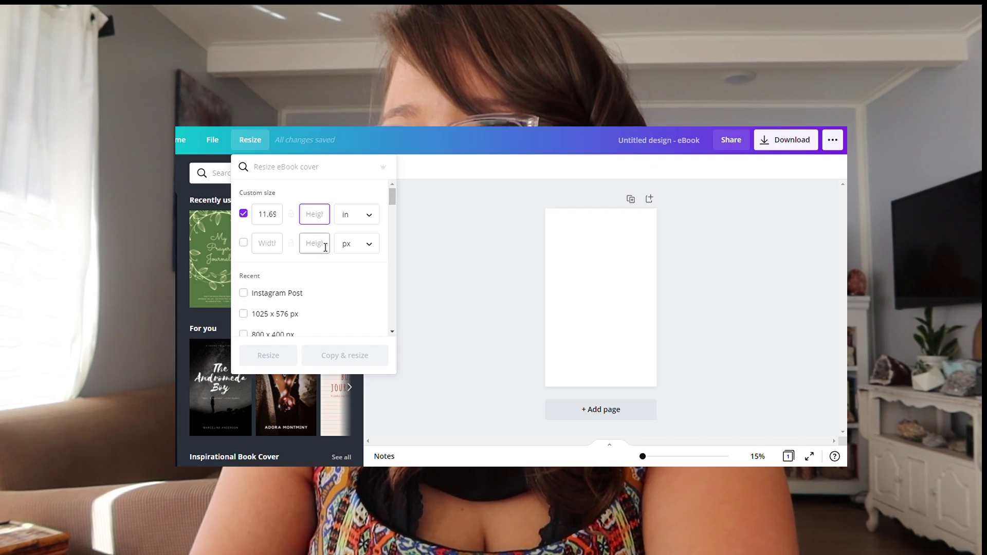
pyautogui.write('8.75')
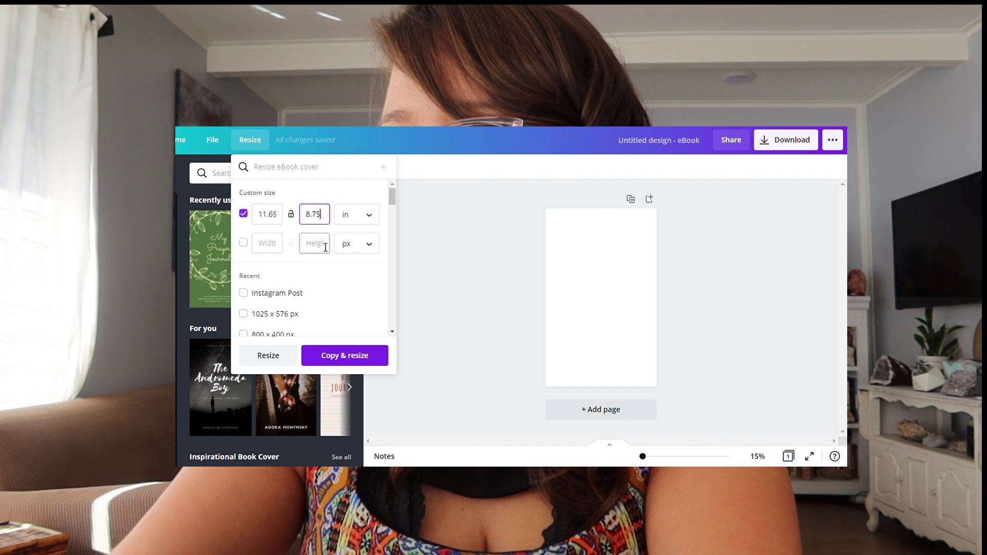
pyautogui.write('0')
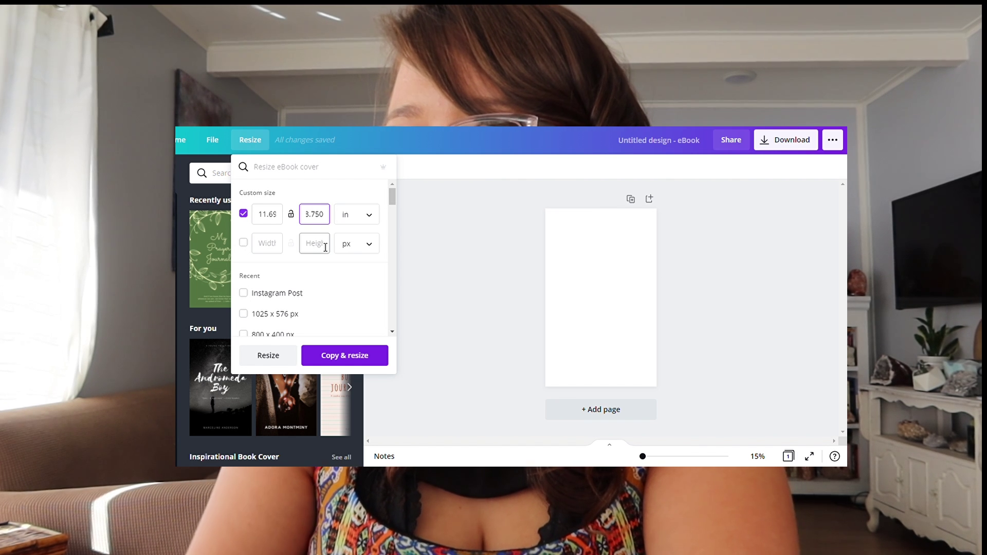
pyautogui.click(345, 356)
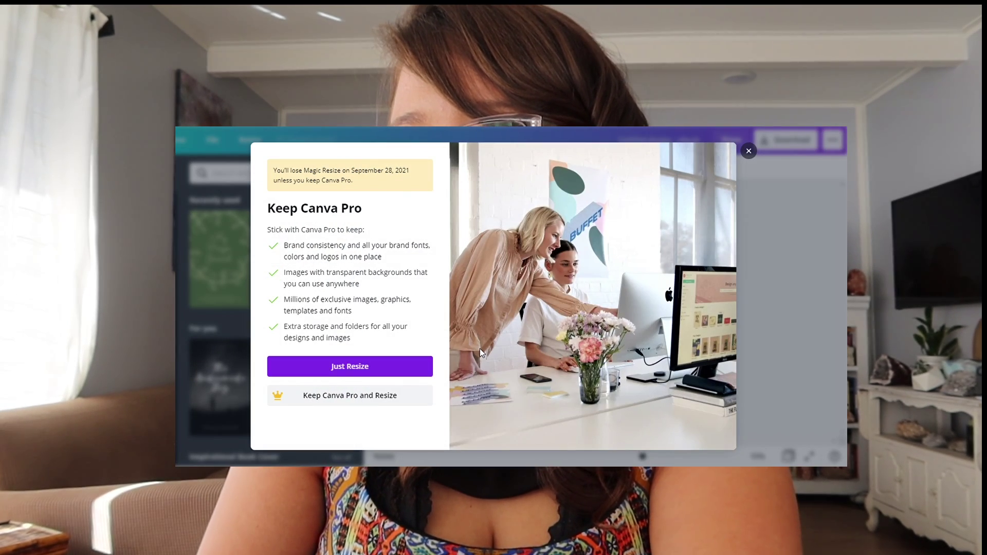
pyautogui.click(379, 371)
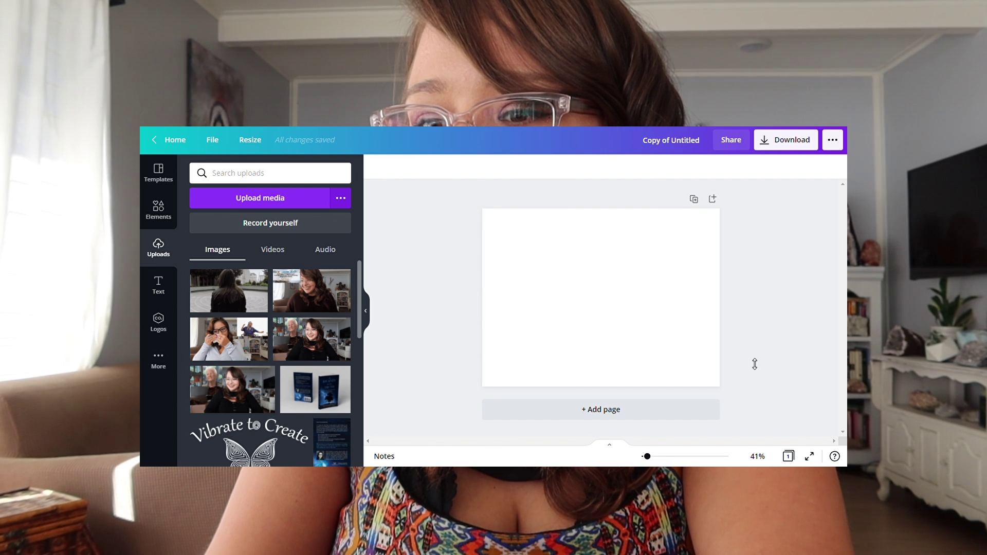
# - Upload the downloaded cover template image, place it on the blank page and enlarge it to cover the whole page
pyautogui.moveTo(700, 352); pyautogui.dragTo(382, 299)
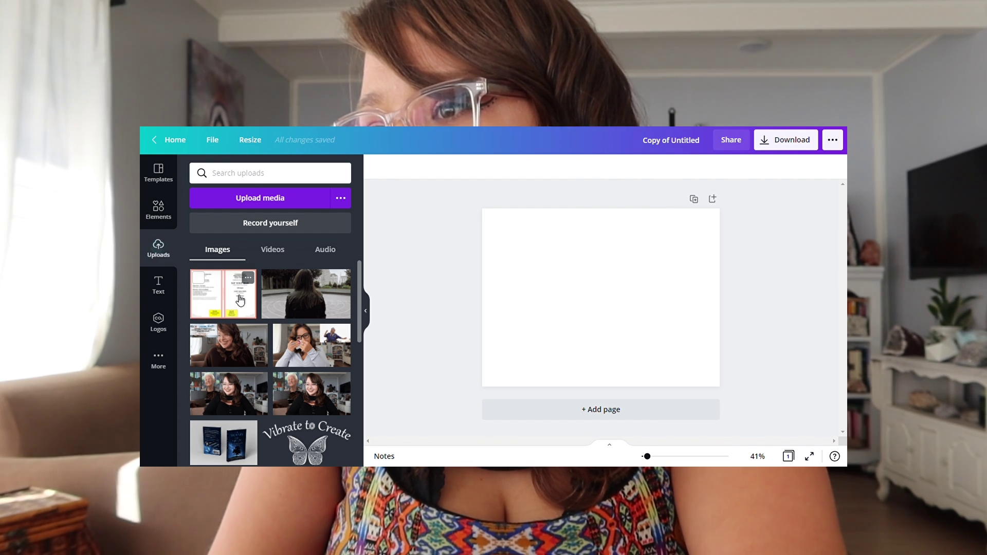
pyautogui.click(240, 300)
pyautogui.moveTo(515, 237); pyautogui.dragTo(483, 209)
pyautogui.moveTo(699, 370); pyautogui.dragTo(727, 386)
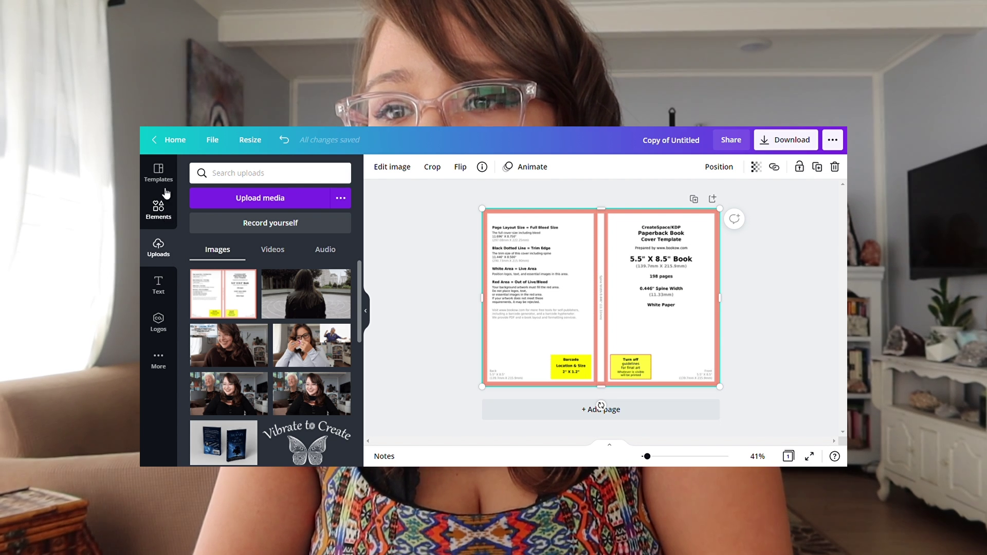
# - Search the templates for "black rectangle" and look through the designs
pyautogui.click(159, 172)
pyautogui.click(263, 180)
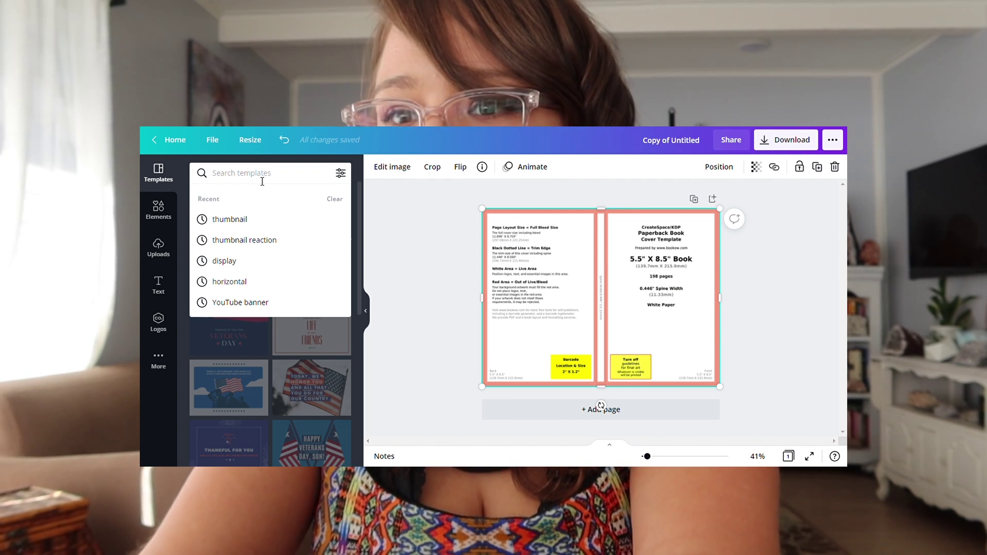
pyautogui.write('black')
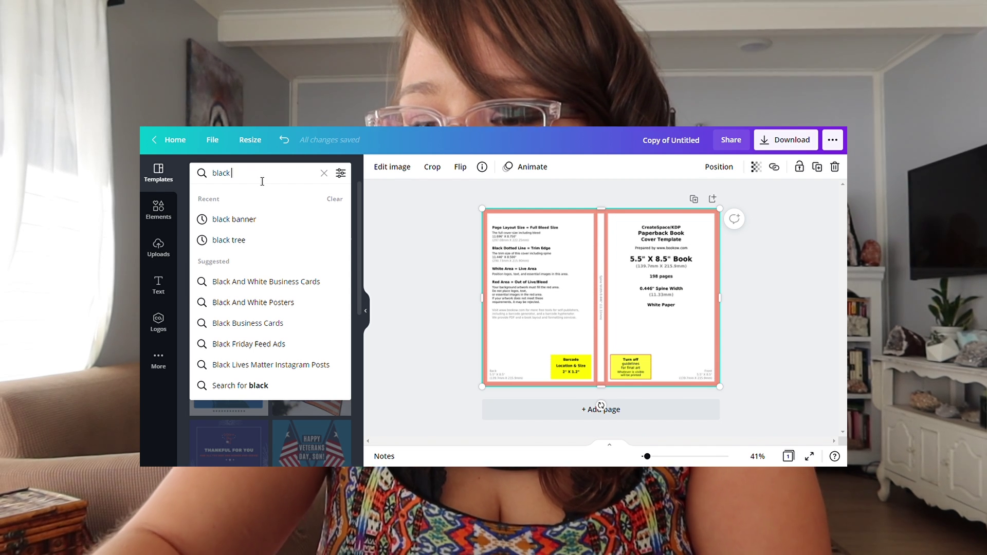
pyautogui.write(' rectangl')
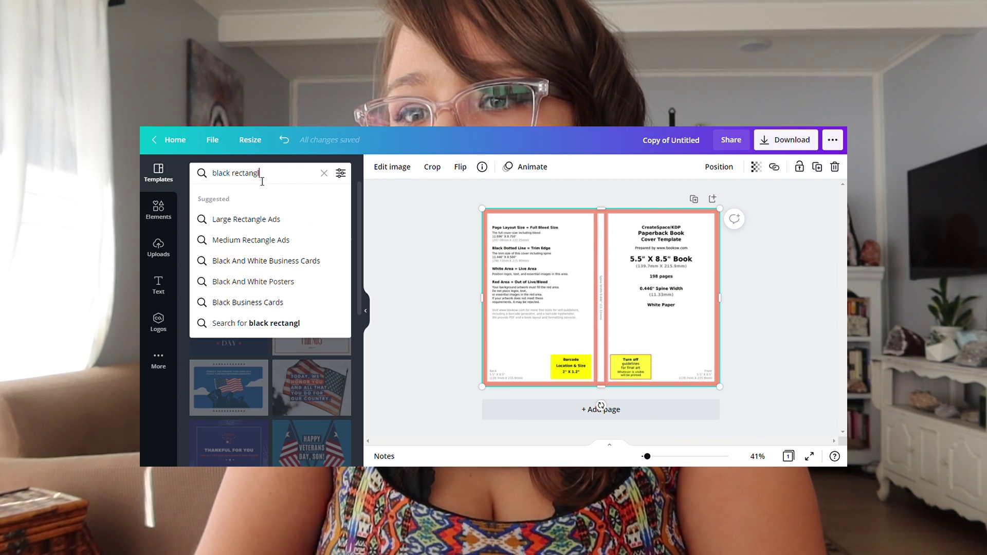
pyautogui.write('e')
pyautogui.press('Return')
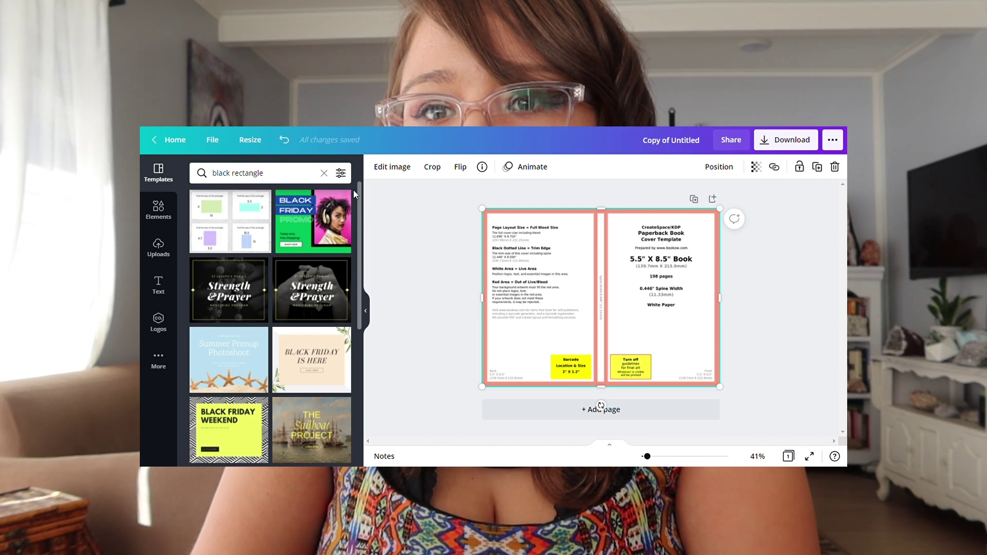
pyautogui.scroll(-2, 277, 377)
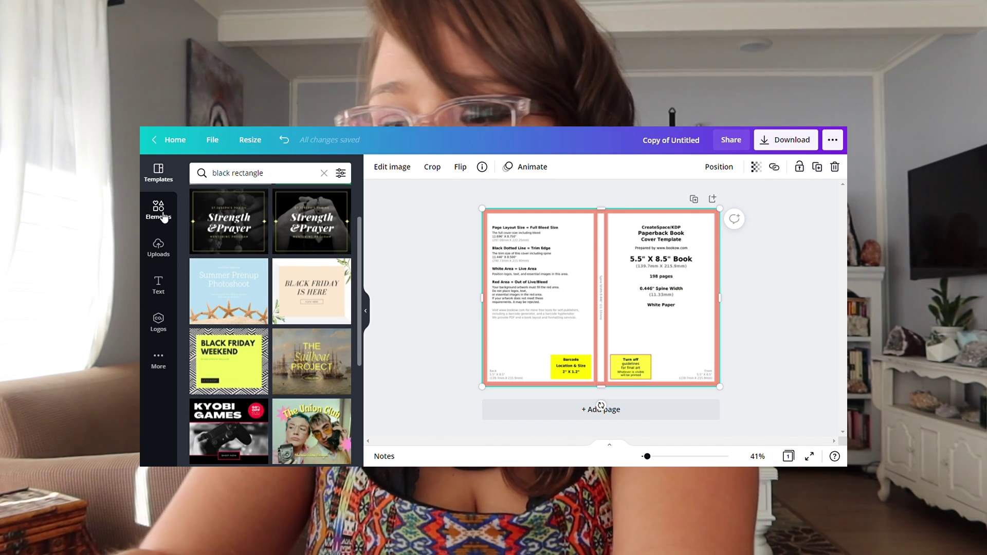
# - Search the elements library for "black rectangle" instead of the templates
pyautogui.click(167, 210)
pyautogui.click(288, 173)
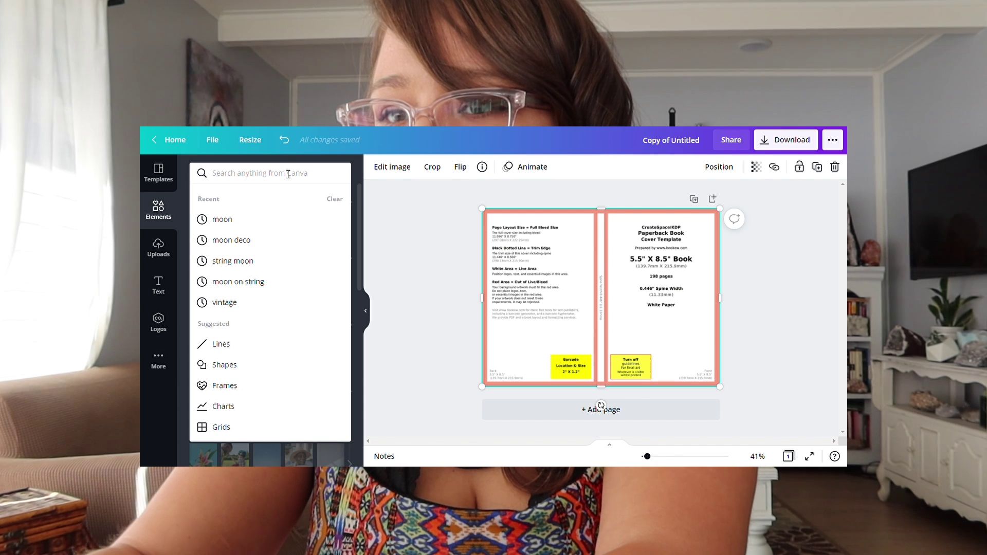
pyautogui.write('black templa')
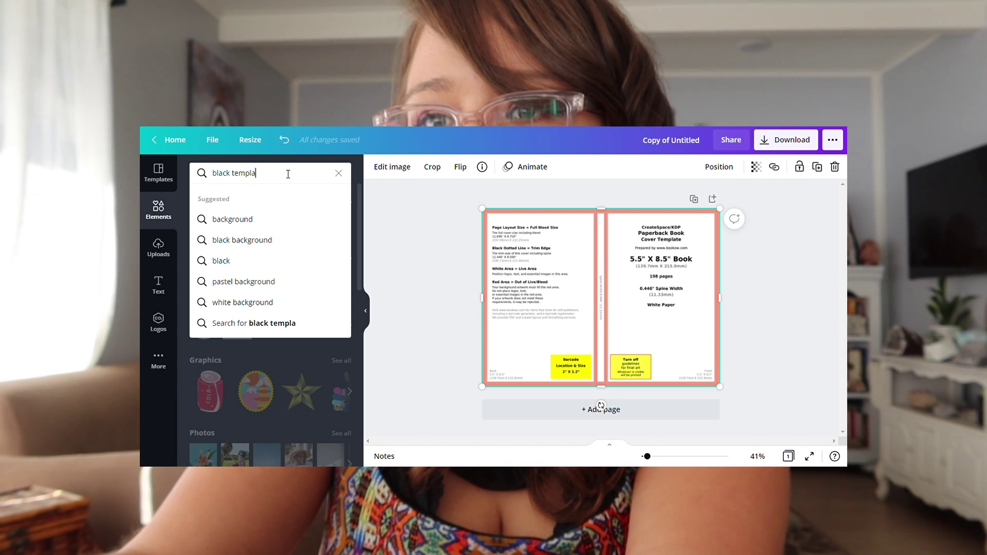
pyautogui.press('BackSpace')
pyautogui.press('BackSpace')
pyautogui.press('BackSpace')
pyautogui.press('BackSpace')
pyautogui.press('BackSpace')
pyautogui.press('BackSpace')
pyautogui.press('BackSpace')
pyautogui.press('BackSpace')
pyautogui.press('BackSpace')
pyautogui.press('BackSpace')
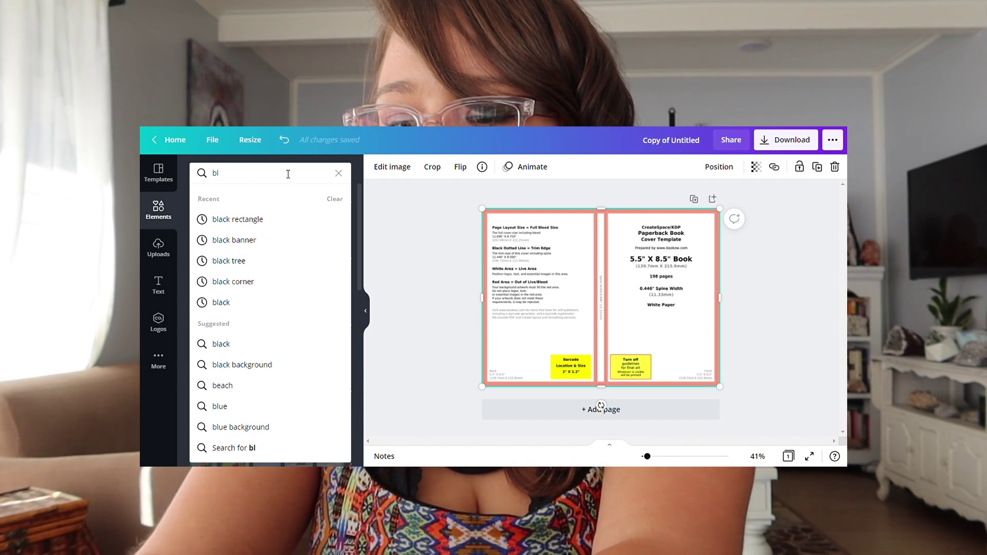
pyautogui.write('black rectangle')
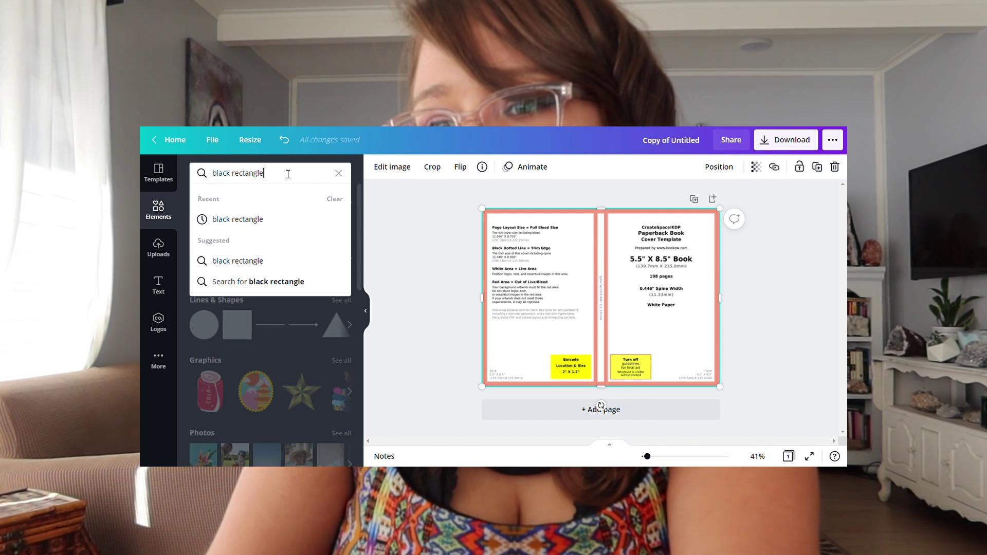
pyautogui.press('Return')
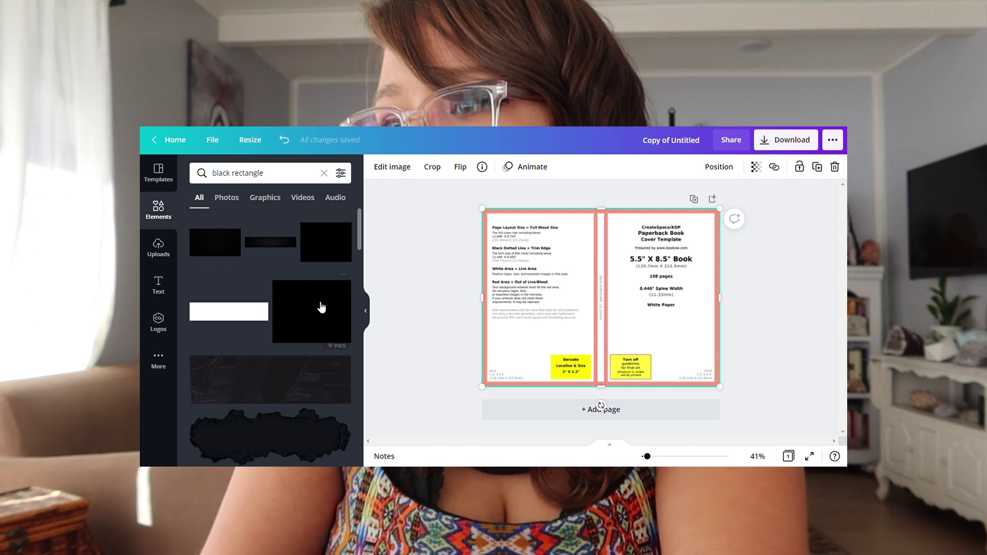
# - Add the solid black rectangle to the page and enlarge it until it covers the whole cover template
pyautogui.click(322, 325)
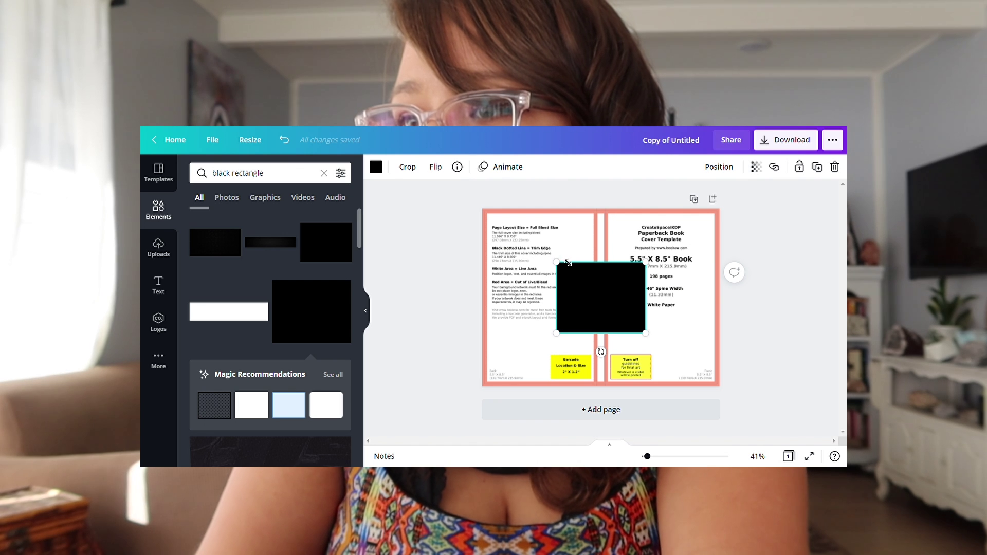
pyautogui.moveTo(560, 267); pyautogui.dragTo(480, 221)
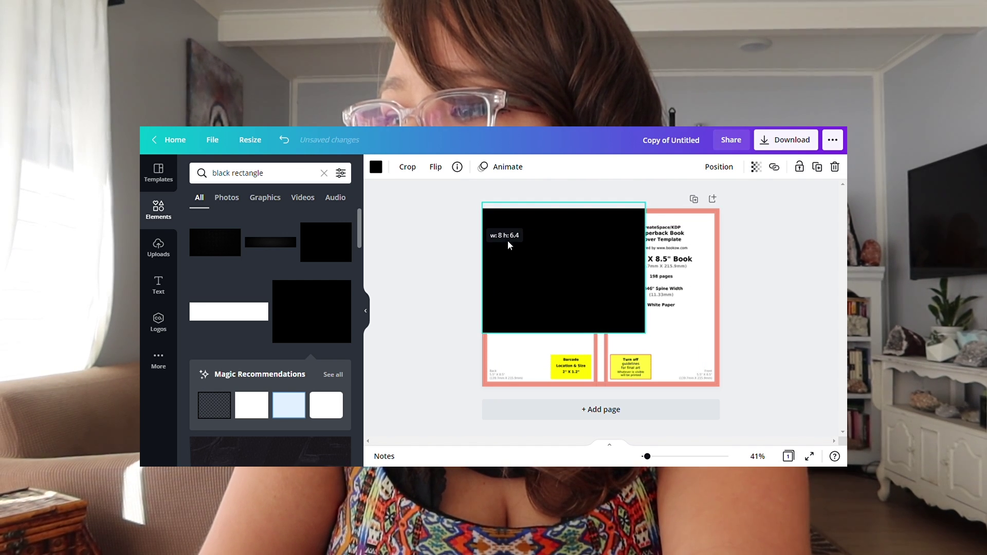
pyautogui.moveTo(645, 340); pyautogui.dragTo(738, 398)
# - Try to send the black rectangle behind the cover template image
pyautogui.rightClick(635, 326)
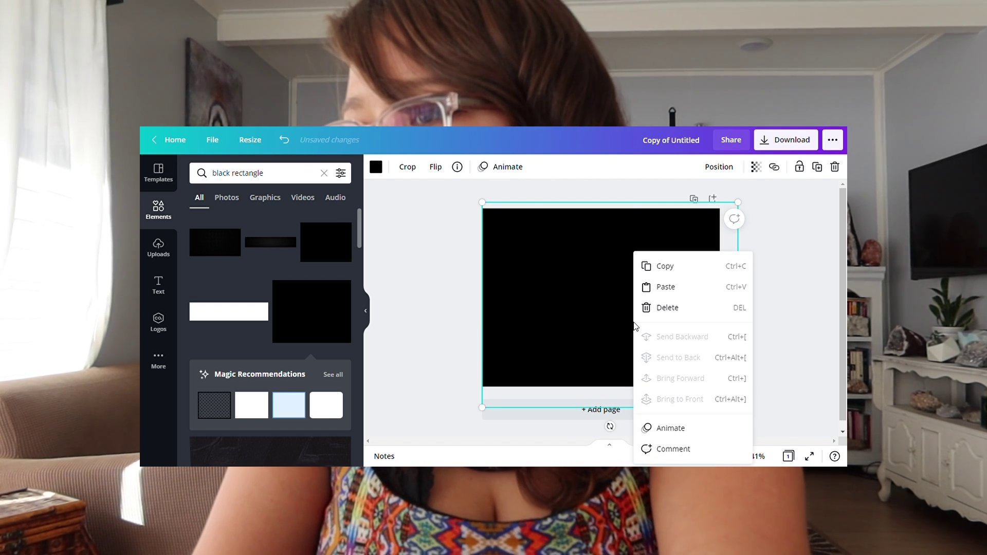
pyautogui.click(551, 318)
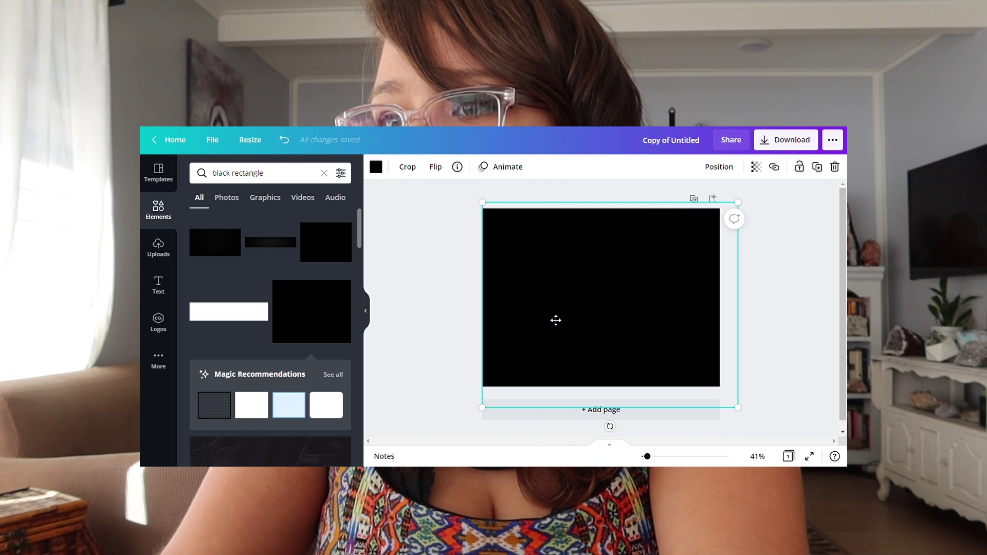
pyautogui.doubleClick(556, 320)
pyautogui.rightClick(550, 317)
pyautogui.click(391, 165)
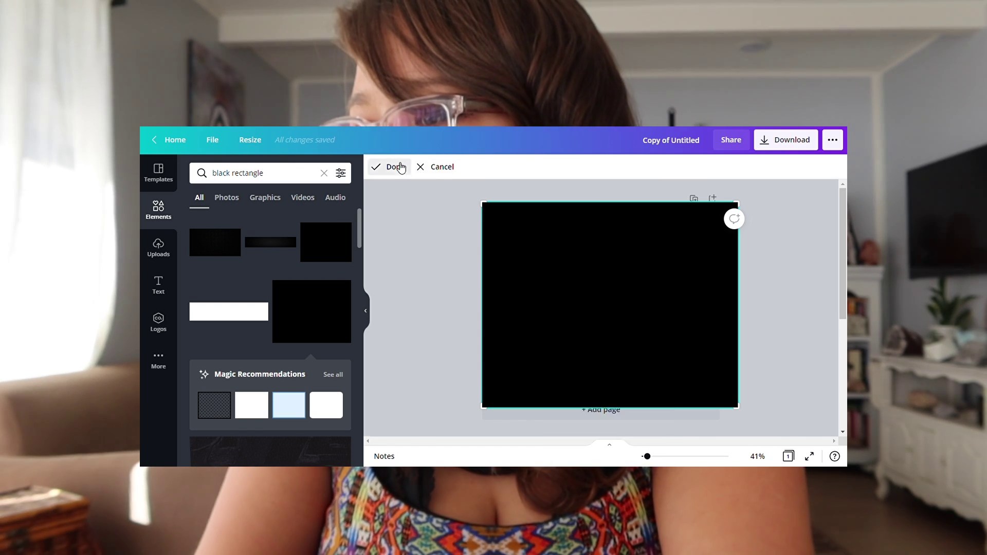
pyautogui.rightClick(613, 309)
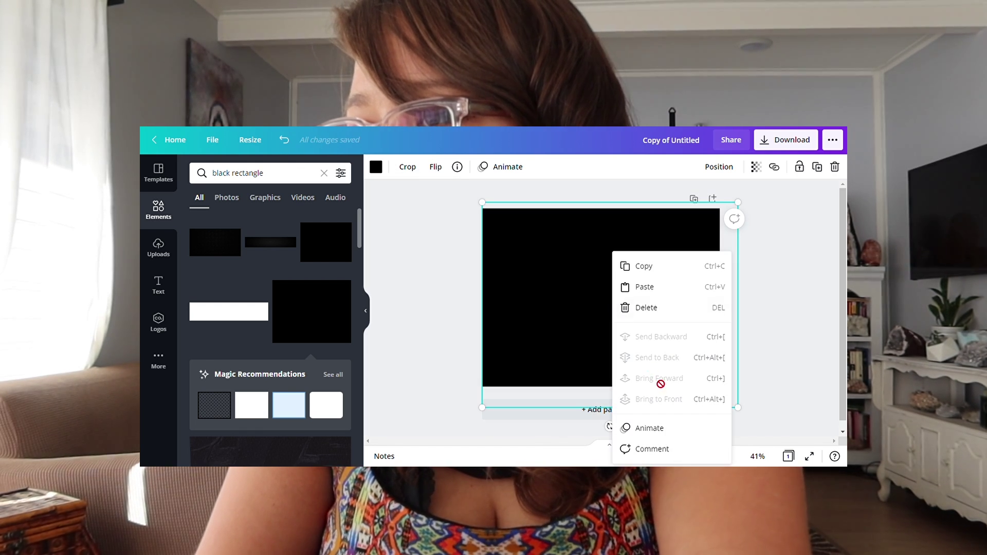
# - Shift the black rectangle down to expose the cover template and detach the template image from the page background
pyautogui.hotkey('ctrl', 'z')
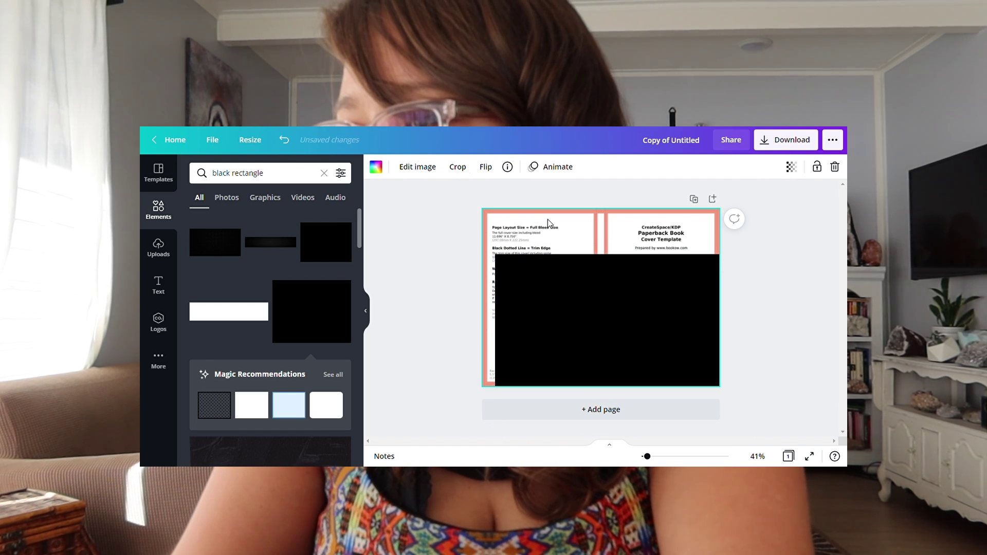
pyautogui.rightClick(548, 220)
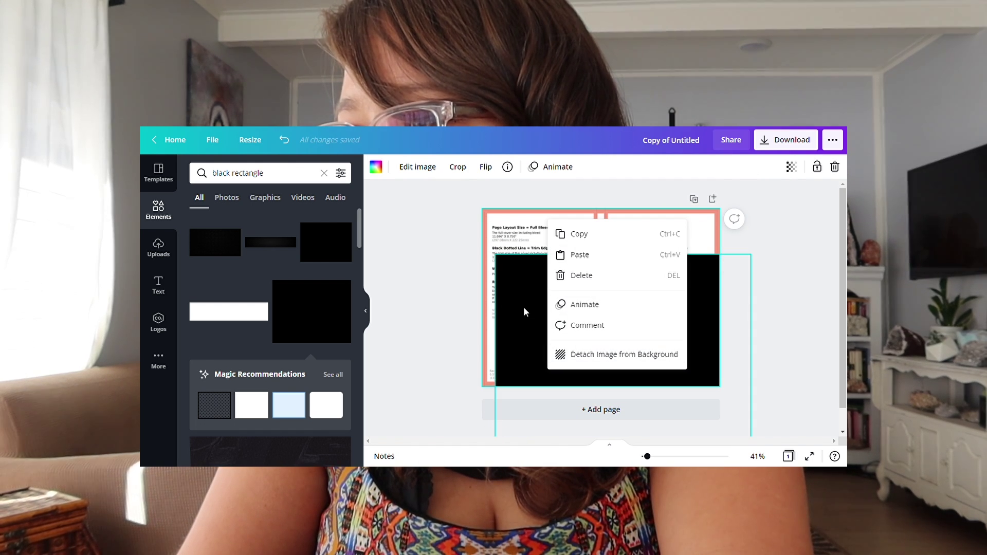
pyautogui.click(609, 355)
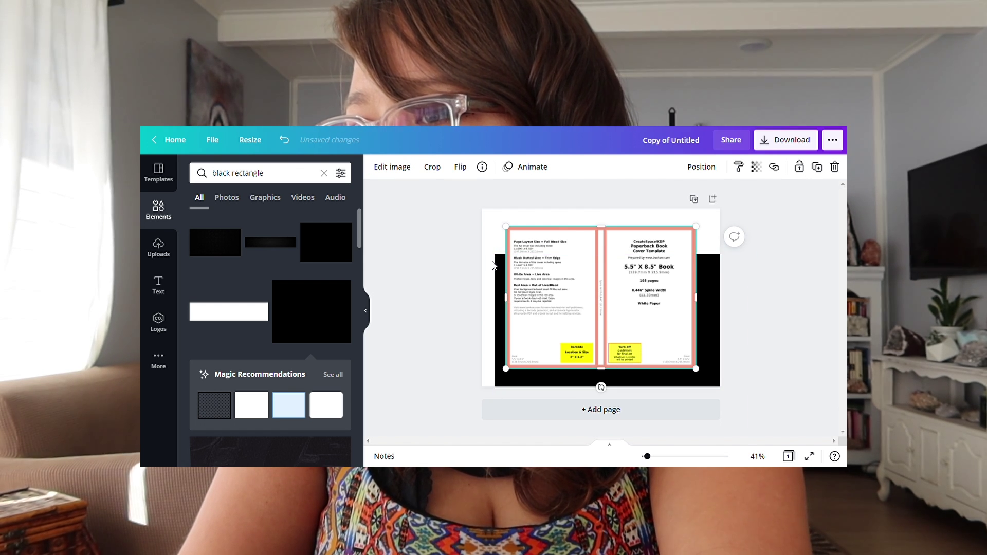
# - Move the black rectangle back to cover the page and enlarge the detached template image over it to the full page size
pyautogui.moveTo(693, 383); pyautogui.dragTo(700, 309)
pyautogui.click(616, 293)
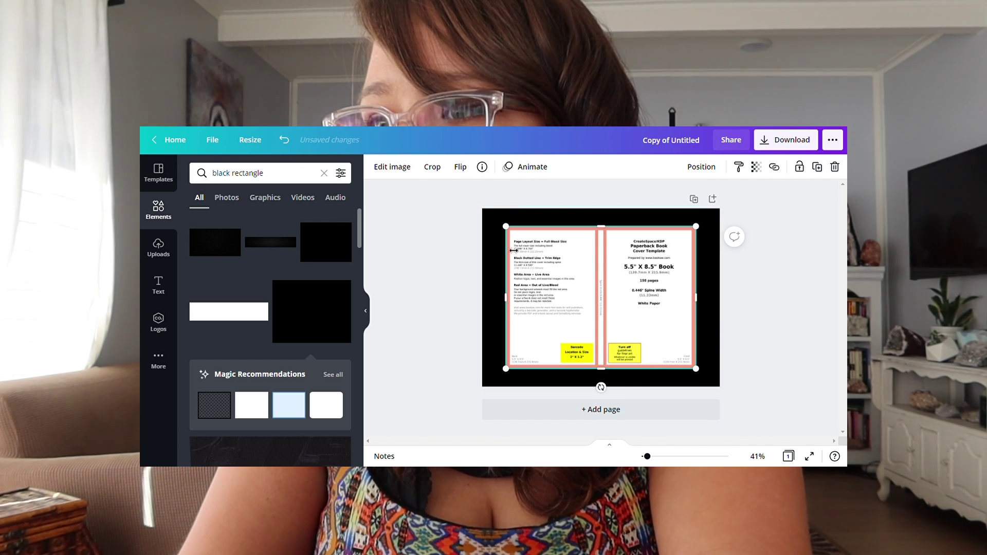
pyautogui.moveTo(512, 232); pyautogui.dragTo(487, 214)
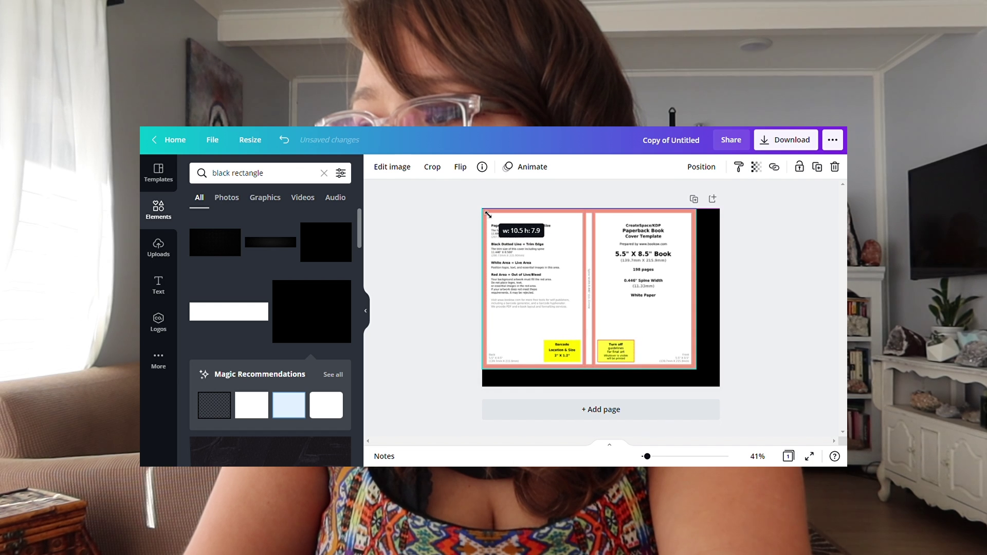
pyautogui.moveTo(698, 370); pyautogui.dragTo(727, 386)
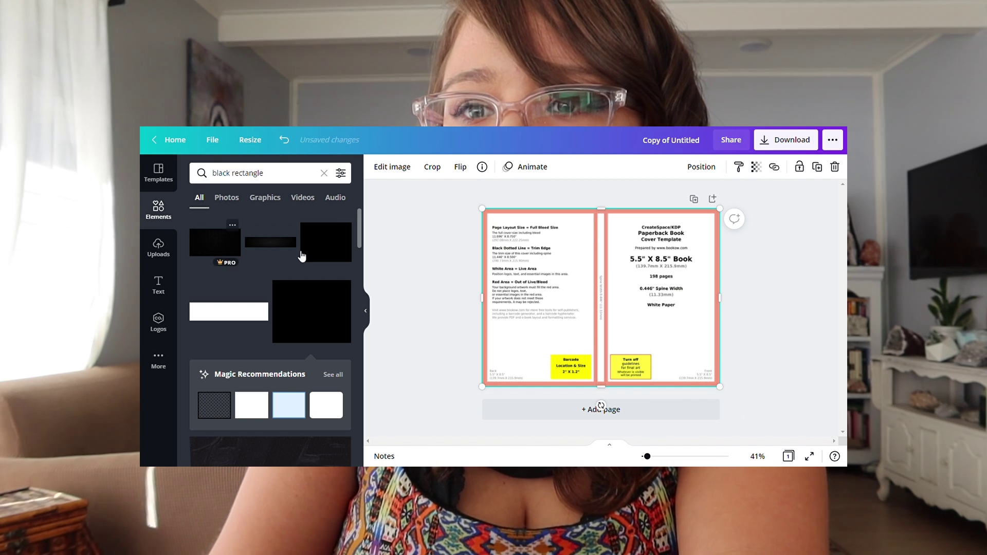
# - Search the elements for "celestial" and look through the graphics and photos
pyautogui.click(274, 175)
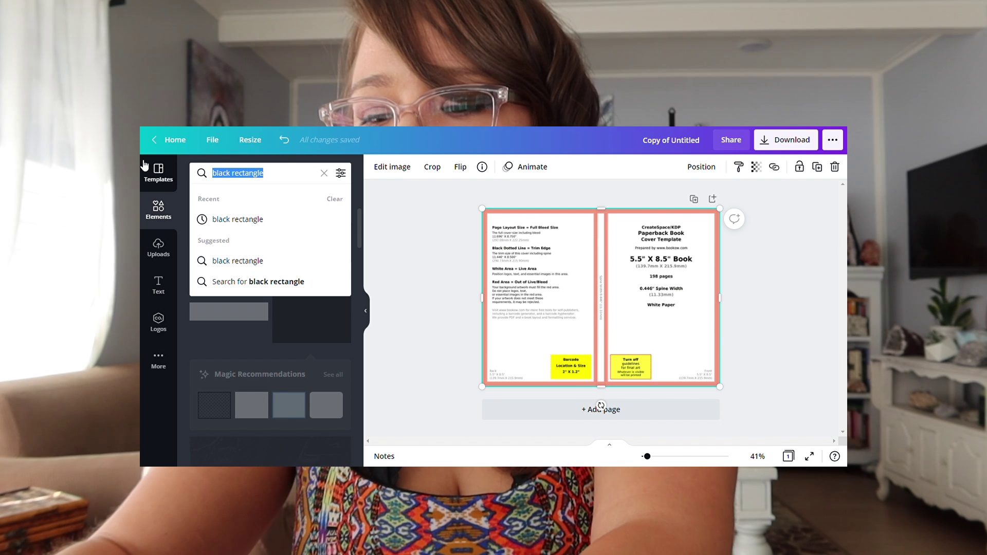
pyautogui.write('cele')
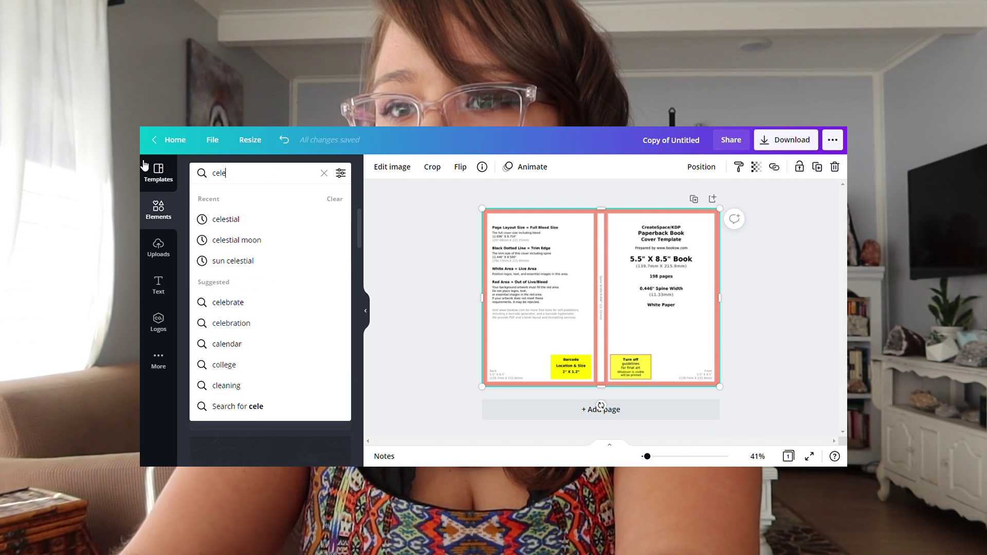
pyautogui.write('stial')
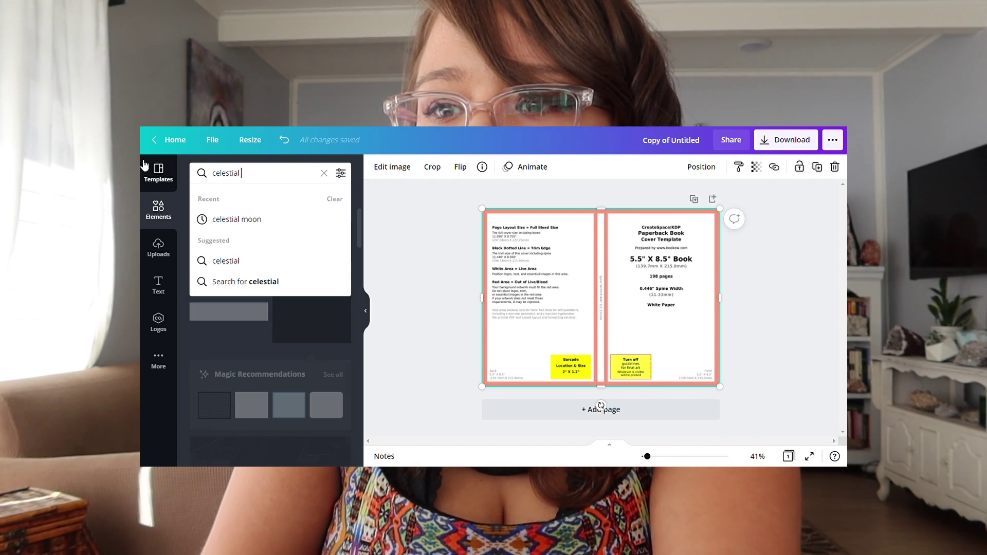
pyautogui.press('Return')
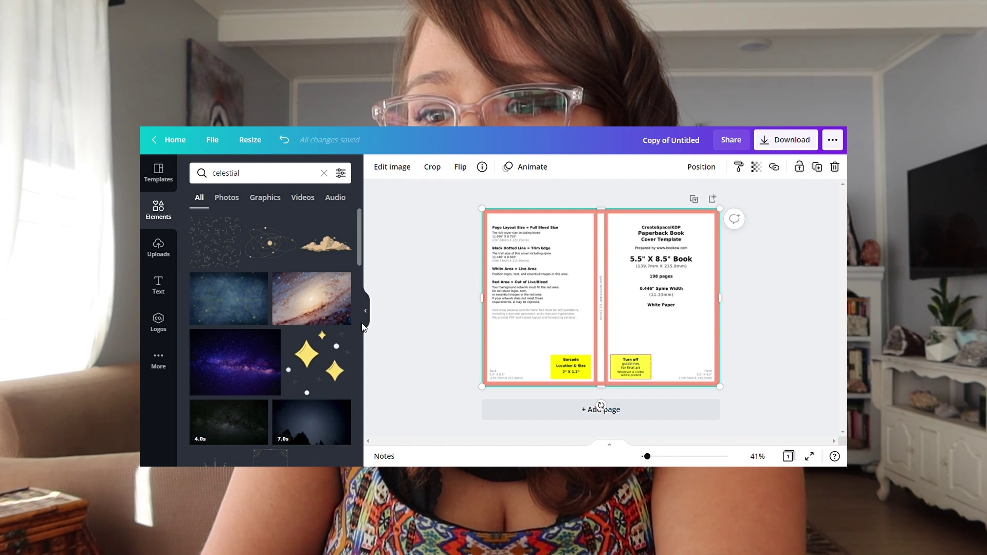
pyautogui.scroll(-4, 315, 327)
pyautogui.scroll(-10, 318, 330)
pyautogui.scroll(-10, 318, 330)
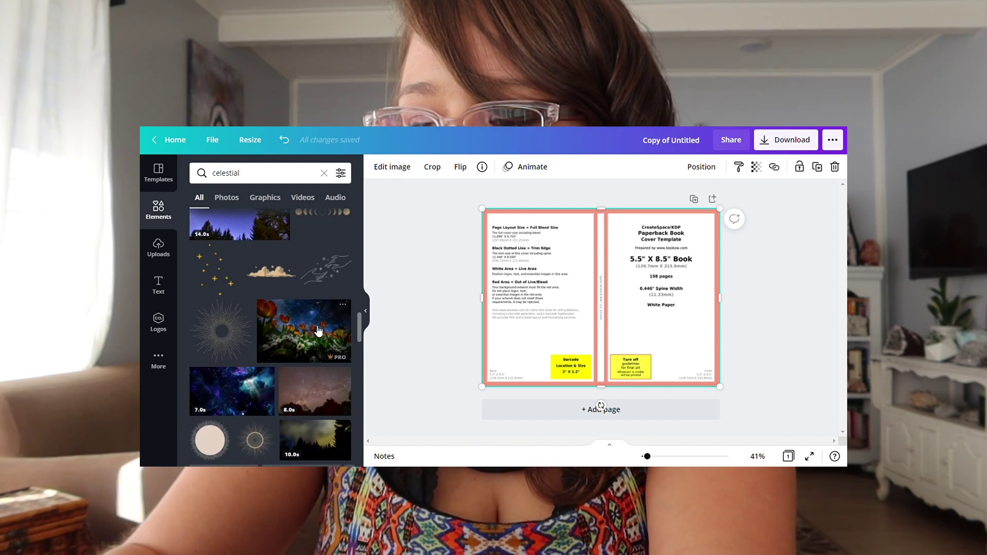
# - Search the elements for "celestial background", discard a trial of the moon-phase pattern and add the dark zodiac and planet pattern
pyautogui.click(260, 181)
pyautogui.write('b')
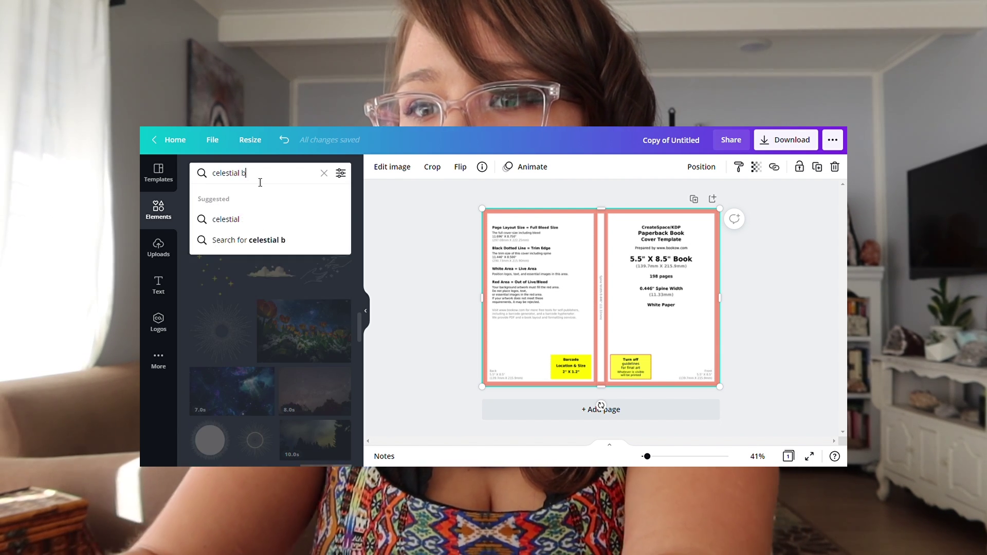
pyautogui.write('ackground')
pyautogui.press('Return')
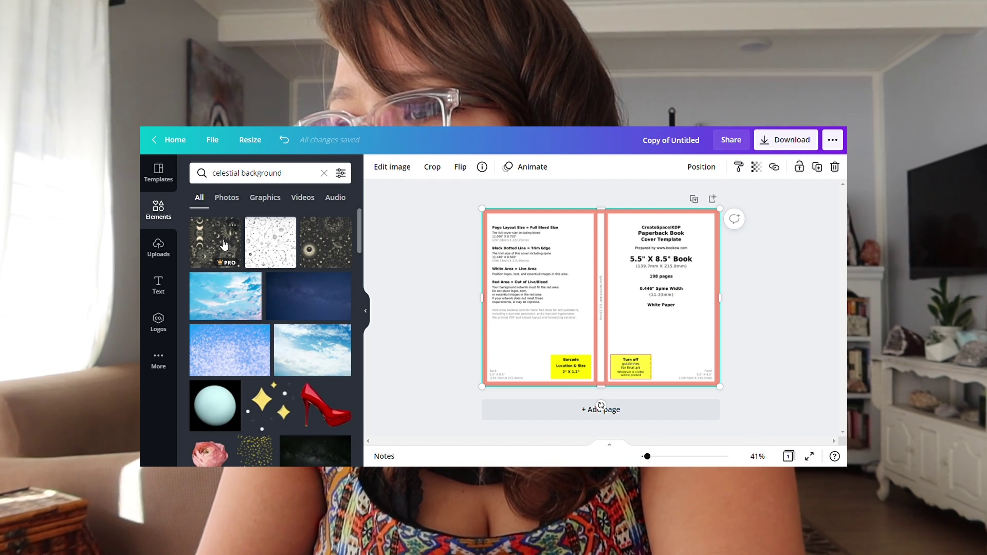
pyautogui.click(224, 244)
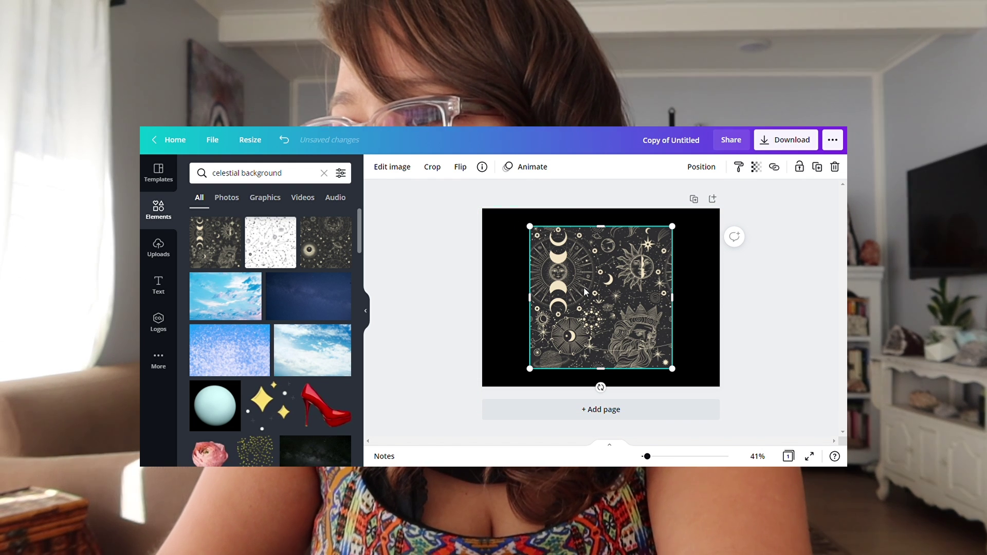
pyautogui.press('Delete')
pyautogui.click(343, 241)
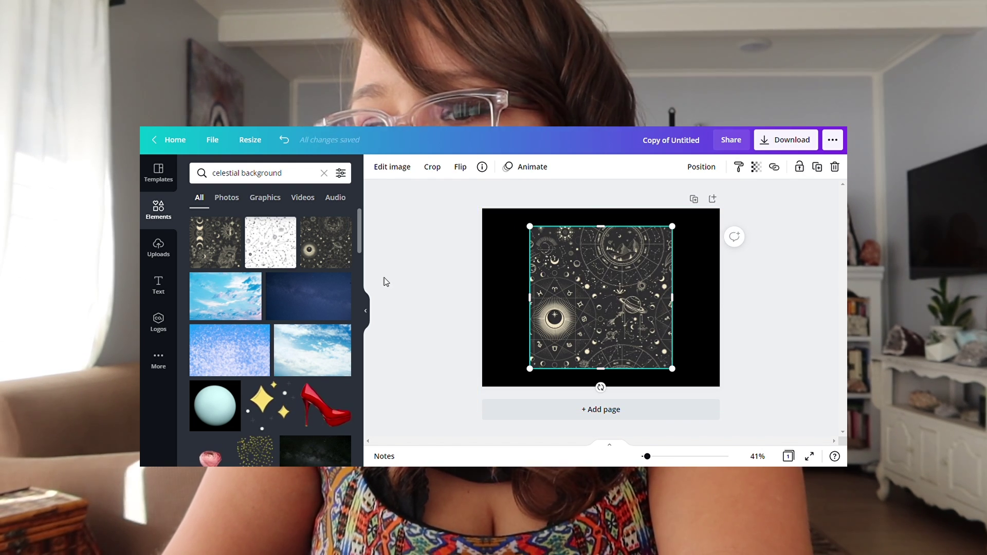
# - Enlarge the celestial pattern to about 12.1 by 12.1 in over the page and crop its left side to the page's middle
pyautogui.moveTo(537, 231); pyautogui.dragTo(488, 185)
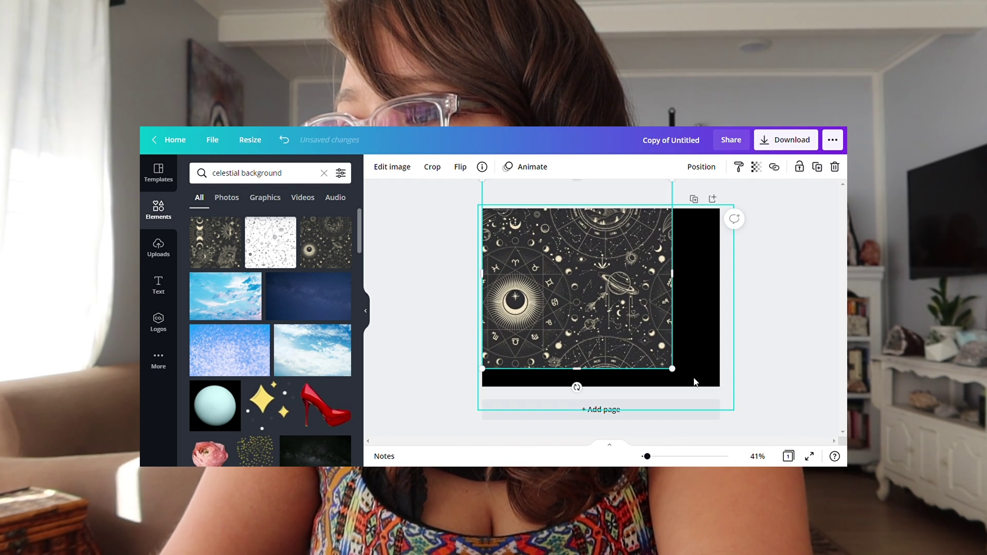
pyautogui.moveTo(704, 397); pyautogui.dragTo(738, 425)
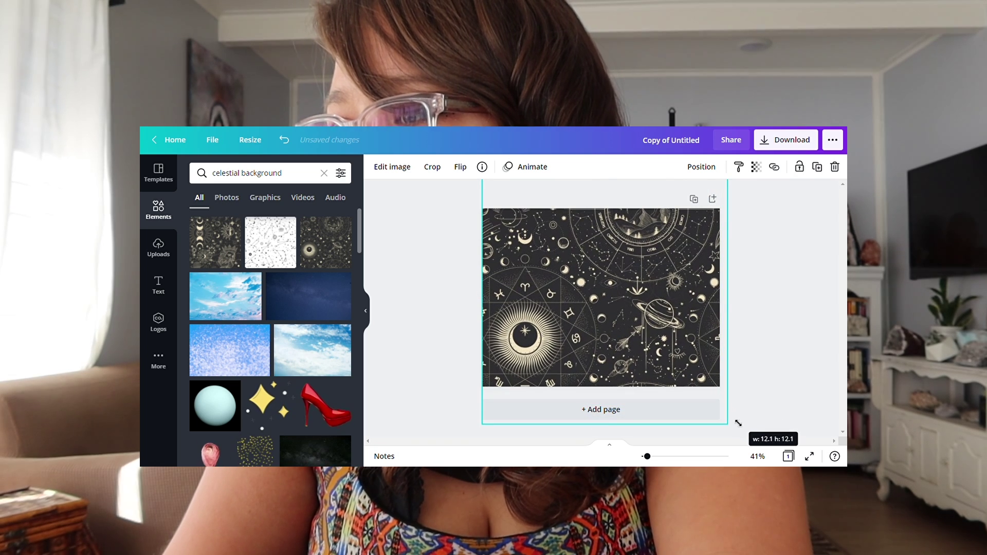
pyautogui.moveTo(604, 297); pyautogui.dragTo(605, 329)
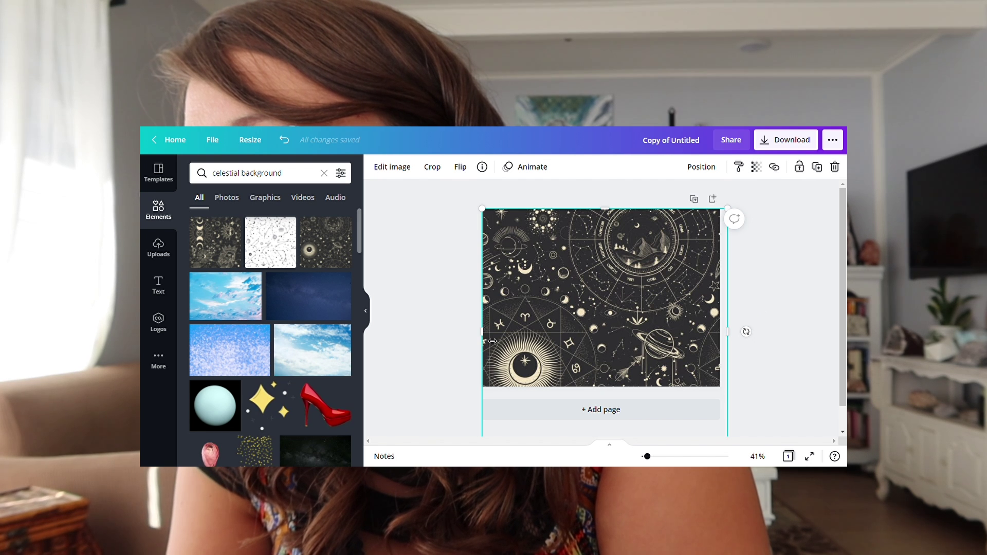
pyautogui.moveTo(487, 338); pyautogui.dragTo(607, 351)
# - Detach the cover template image from the page background again and realign the black rectangle with the page's top edge
pyautogui.click(560, 325)
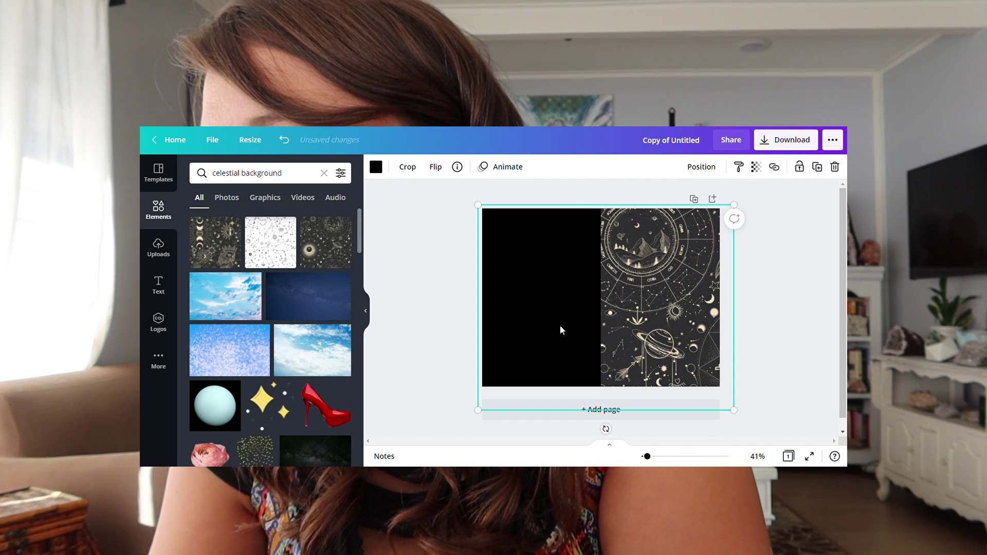
pyautogui.rightClick(559, 325)
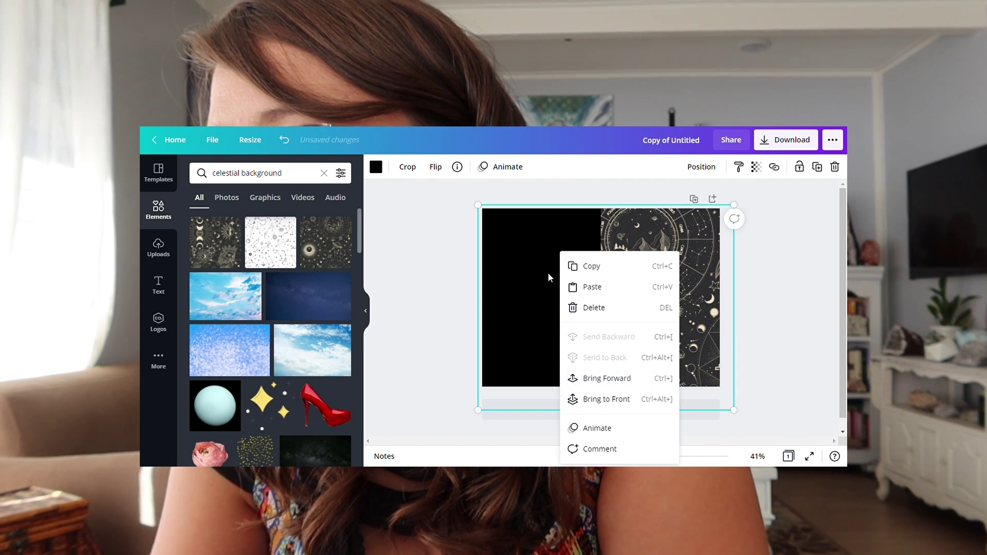
pyautogui.click(539, 258)
pyautogui.moveTo(539, 258); pyautogui.dragTo(551, 304)
pyautogui.click(538, 236)
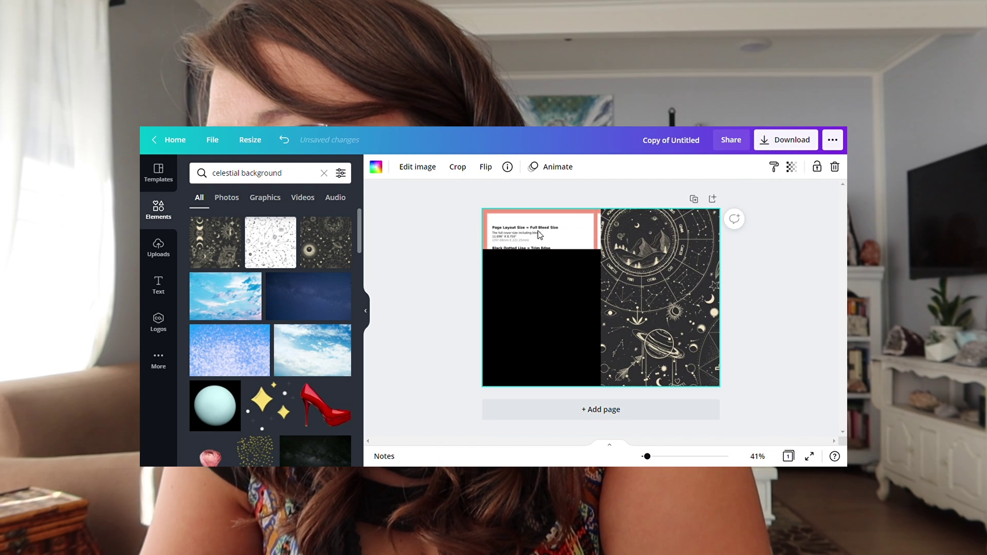
pyautogui.rightClick(539, 234)
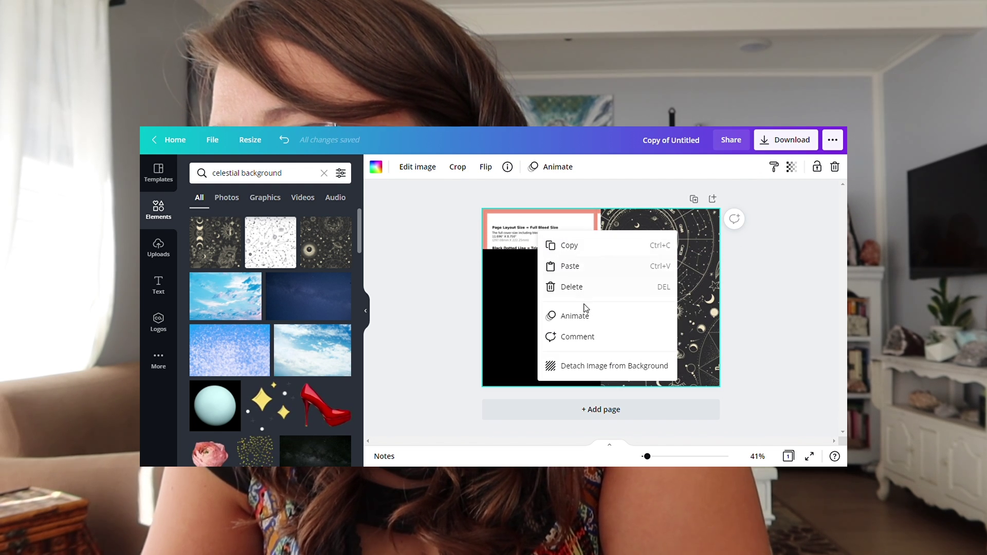
pyautogui.click(604, 367)
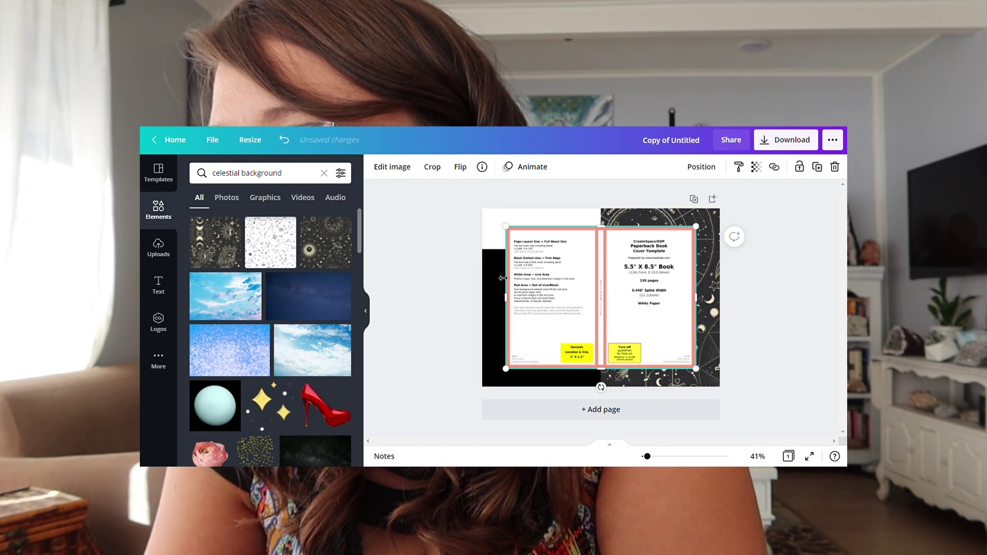
pyautogui.moveTo(499, 278); pyautogui.dragTo(496, 239)
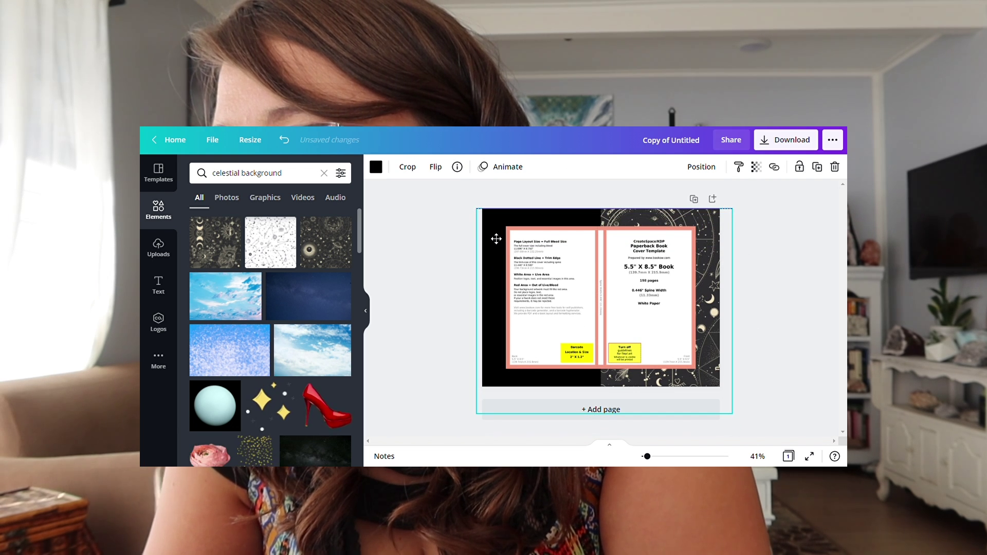
# - Send the cover template image one layer backward, behind the celestial pattern, and enlarge it to fill the whole page
pyautogui.click(549, 264)
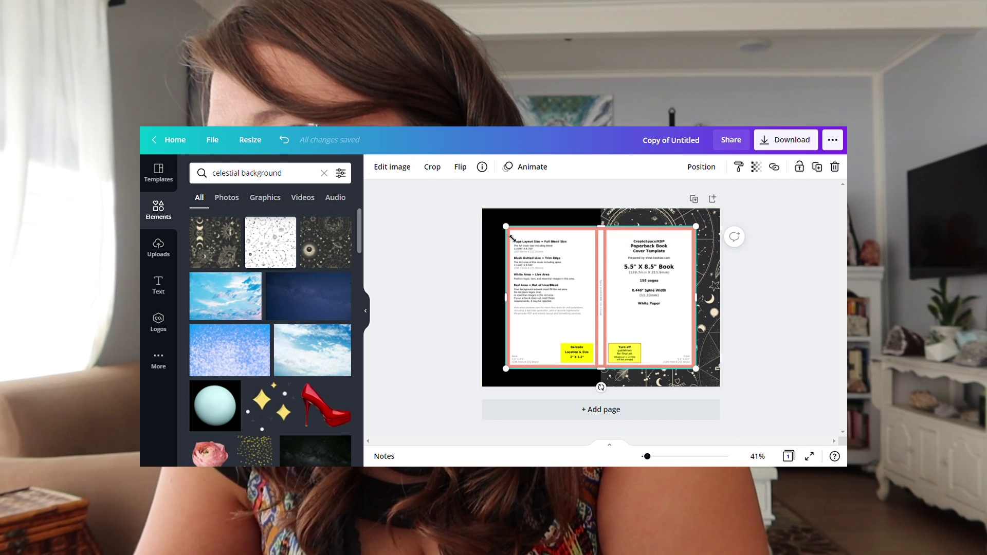
pyautogui.rightClick(575, 276)
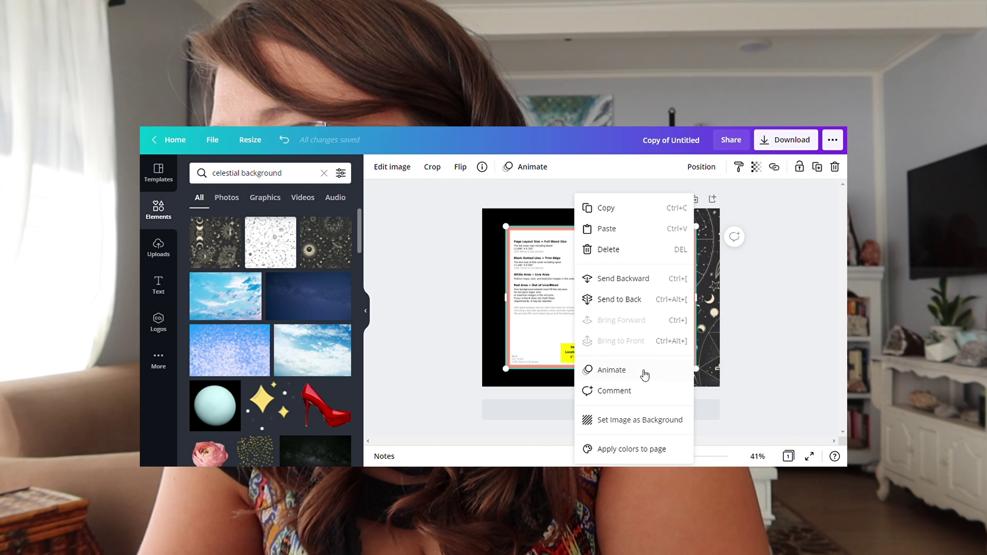
pyautogui.click(639, 279)
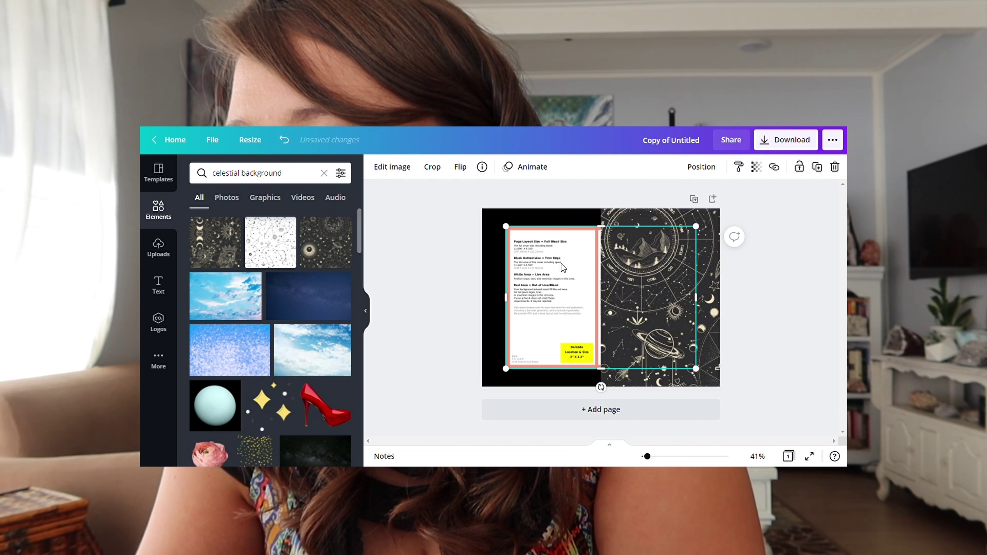
pyautogui.moveTo(515, 237); pyautogui.dragTo(491, 216)
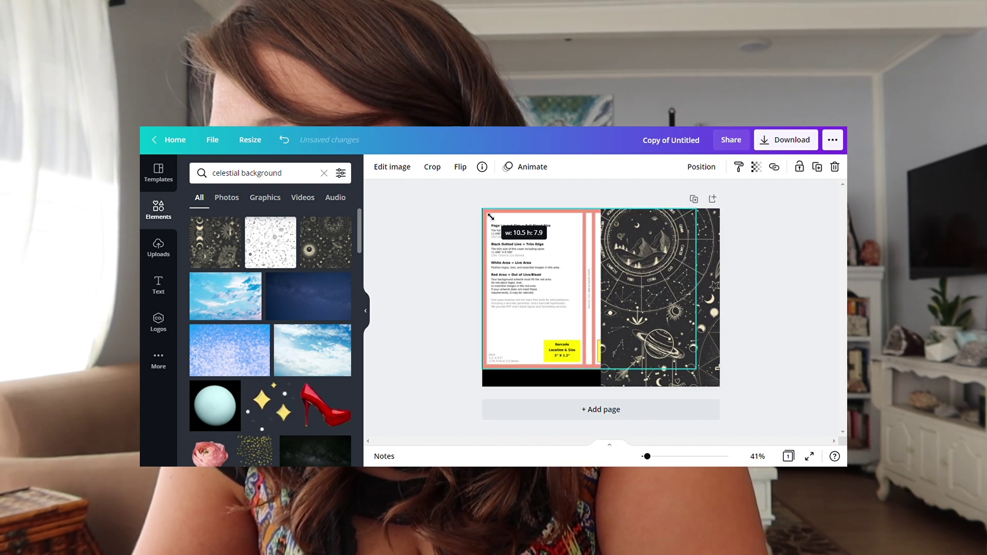
pyautogui.moveTo(703, 372); pyautogui.dragTo(725, 389)
# - Crop the celestial pattern's left side to meet the spine area of the cover template
pyautogui.click(650, 307)
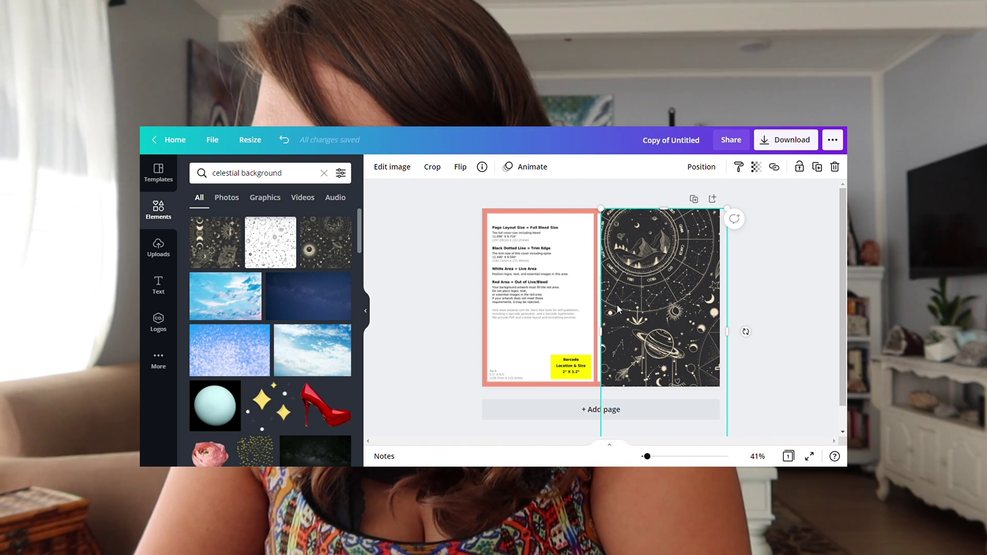
pyautogui.moveTo(609, 338); pyautogui.dragTo(616, 342)
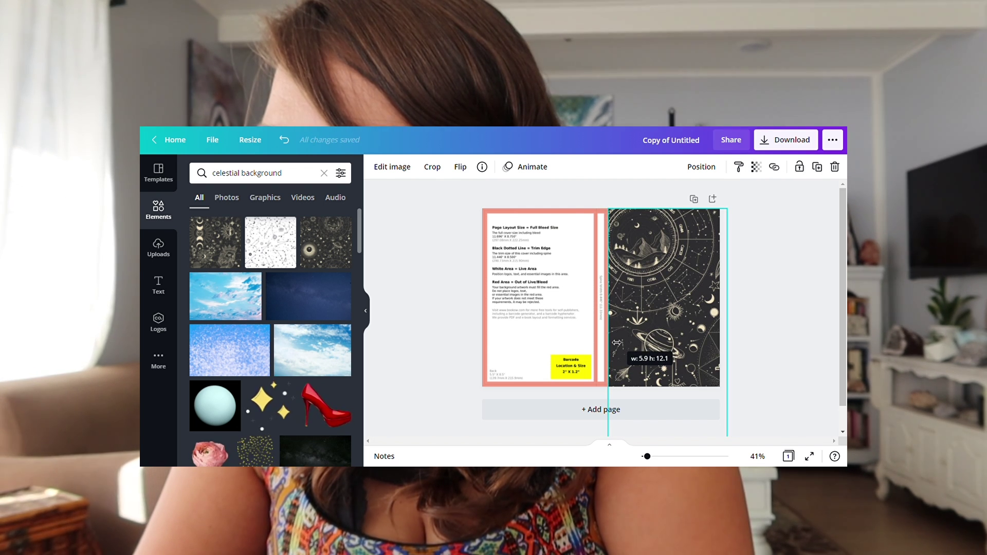
pyautogui.moveTo(617, 343); pyautogui.dragTo(616, 342)
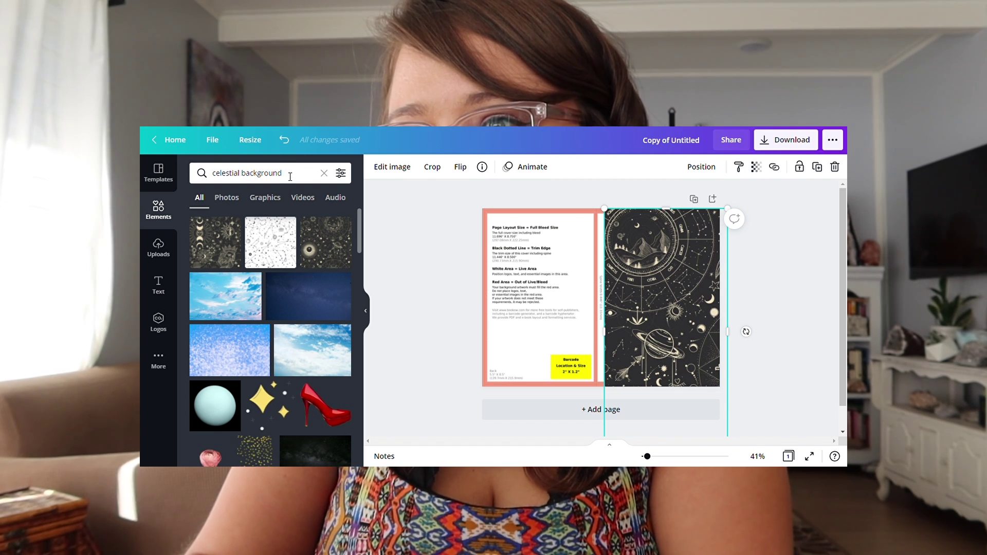
# - Search the elements for "banner" and add the rough brush-stroke shape over the upper part of the celestial front cover
pyautogui.moveTo(291, 174); pyautogui.dragTo(228, 173)
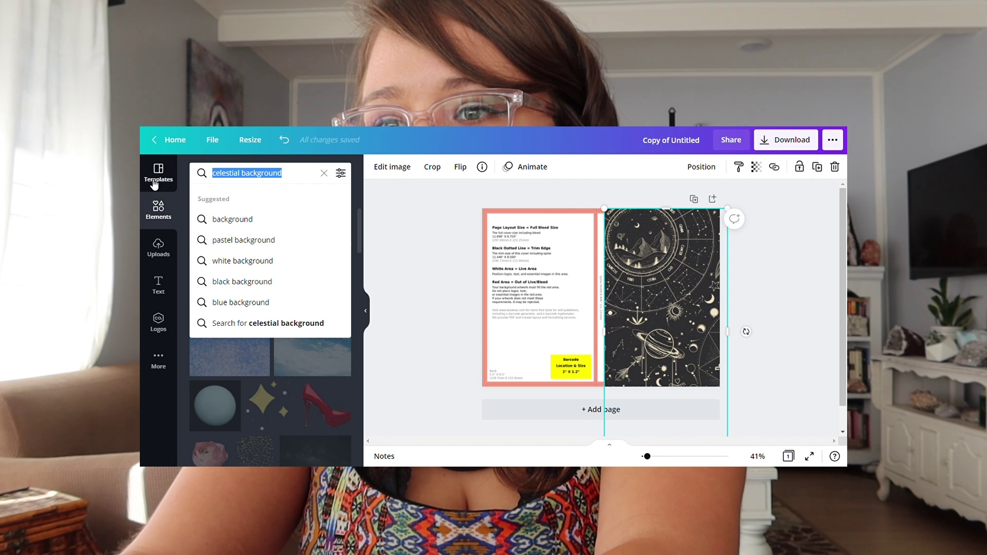
pyautogui.write('banner')
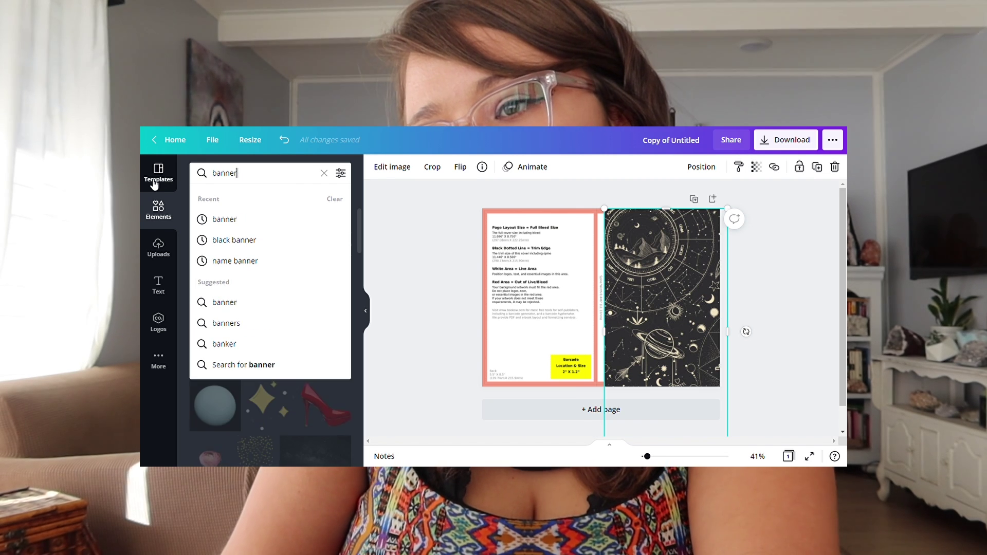
pyautogui.press('Return')
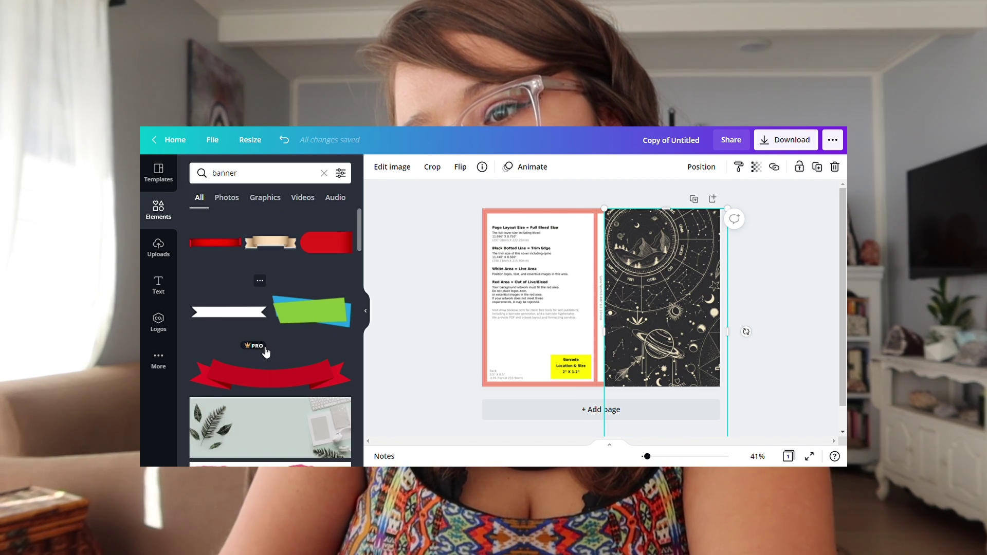
pyautogui.scroll(-10, 266, 352)
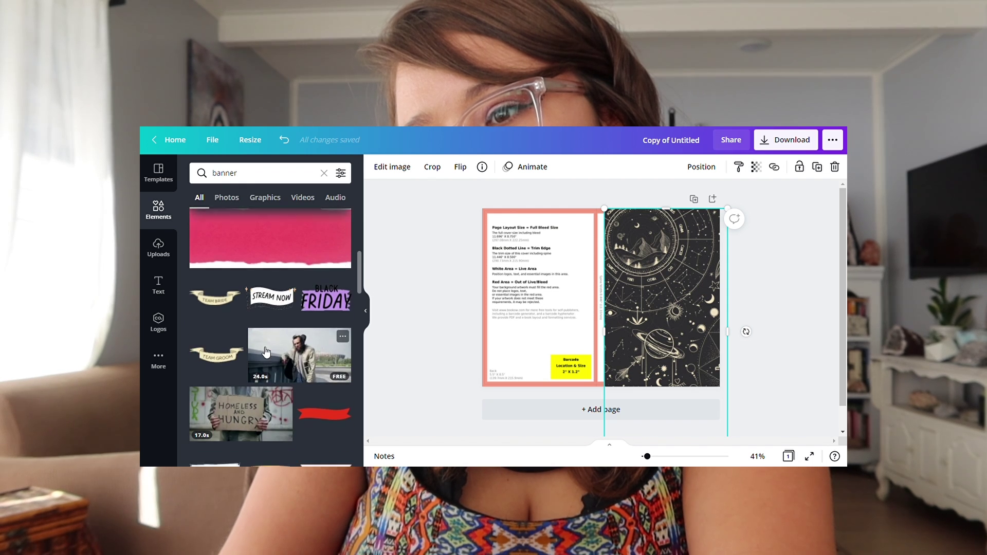
pyautogui.scroll(-5, 266, 352)
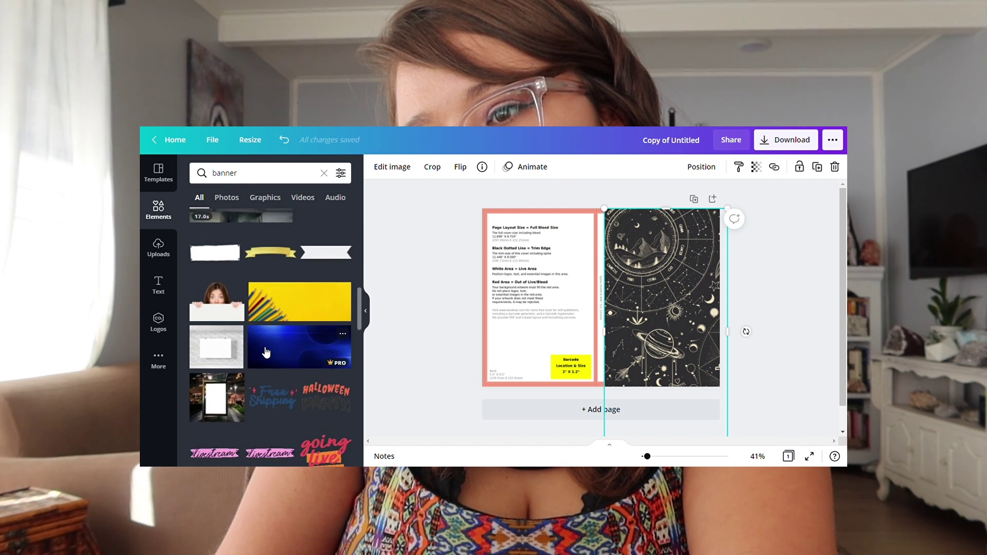
pyautogui.scroll(-5, 266, 352)
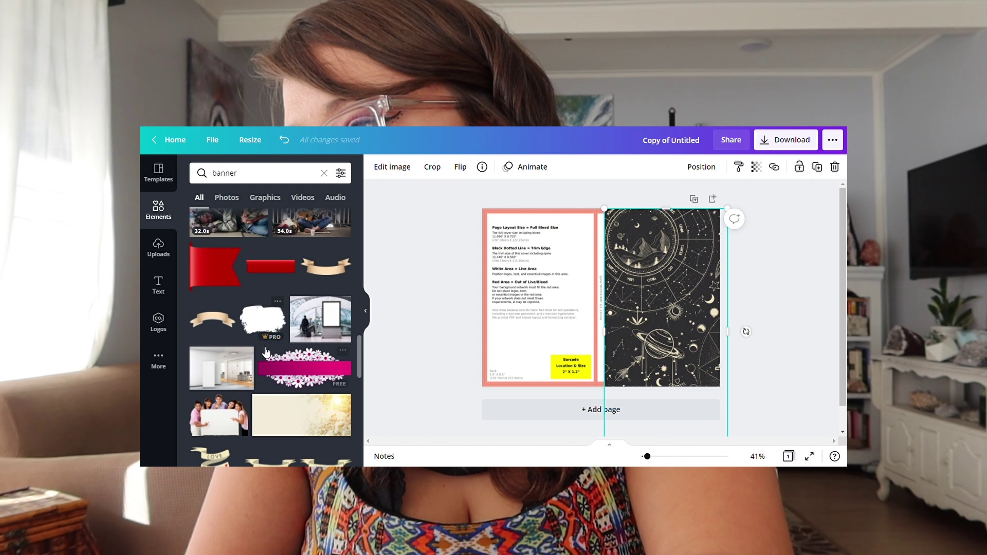
pyautogui.click(264, 329)
pyautogui.moveTo(610, 289); pyautogui.dragTo(665, 270)
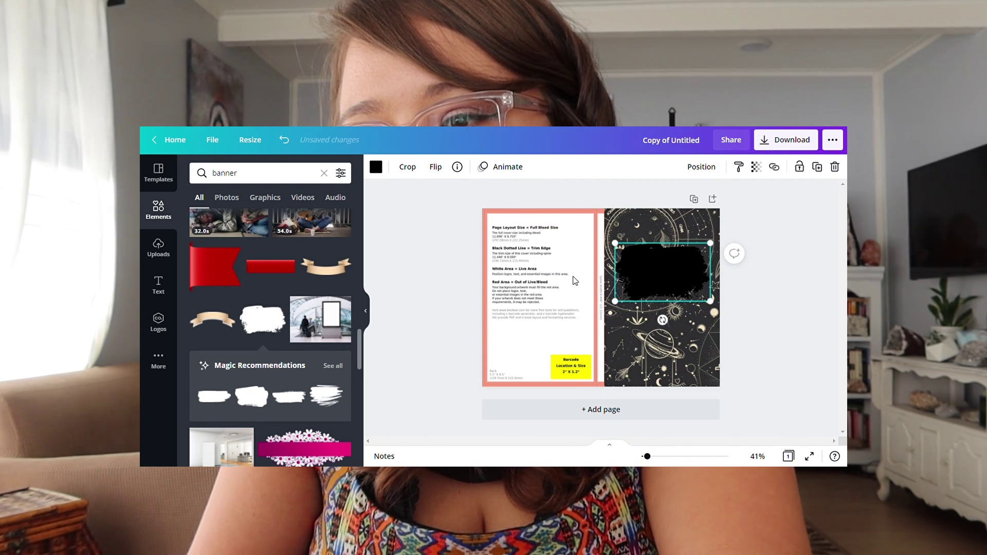
pyautogui.scroll(-5, 252, 415)
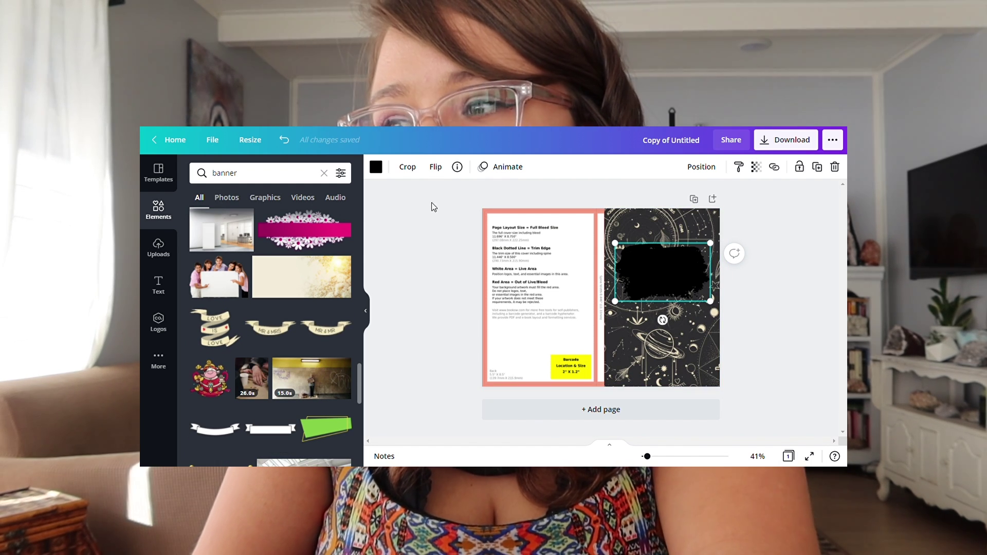
# - Try white and several greys on the brush-stroke banner, then recolour it with the near-black from the celestial pattern's photo colours
pyautogui.click(376, 168)
pyautogui.click(256, 221)
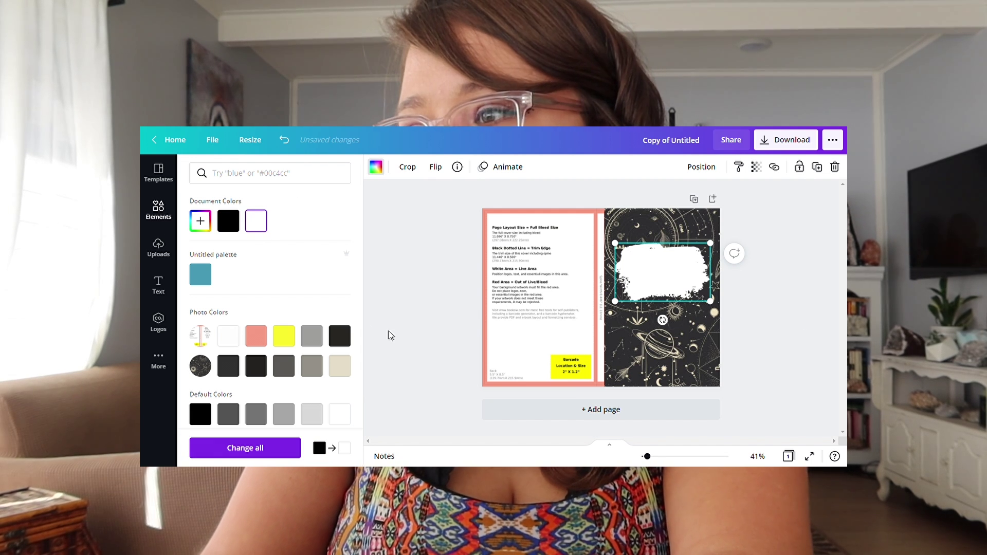
pyautogui.click(295, 367)
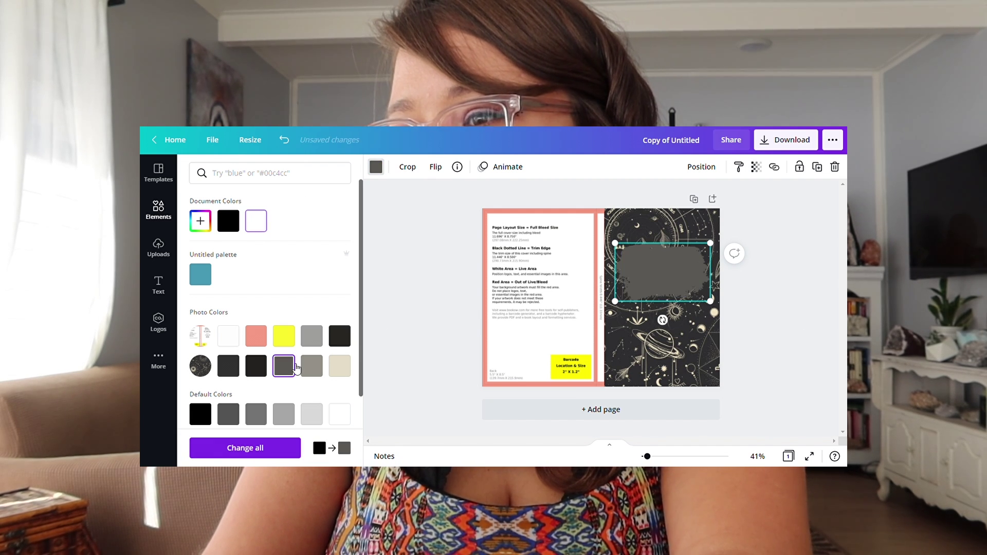
pyautogui.click(322, 373)
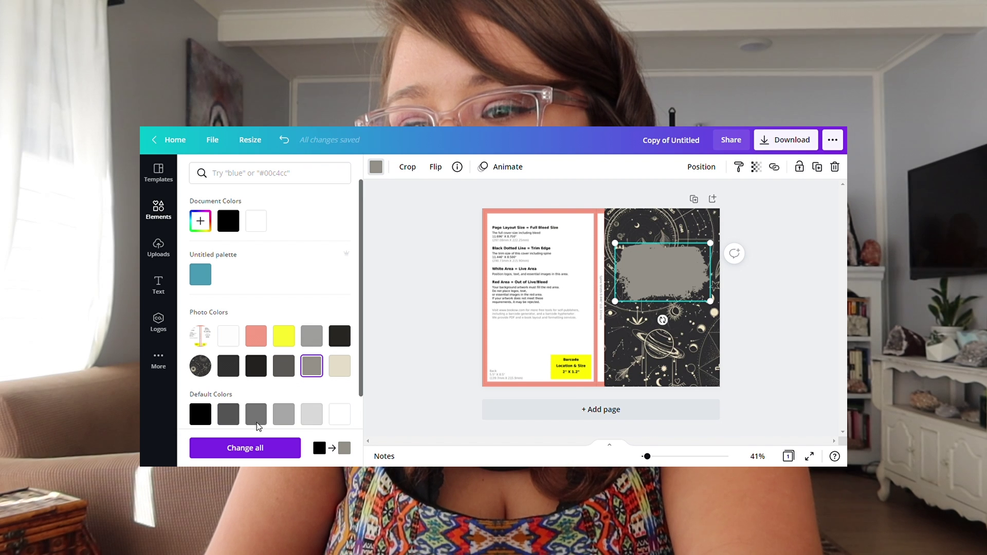
pyautogui.click(283, 414)
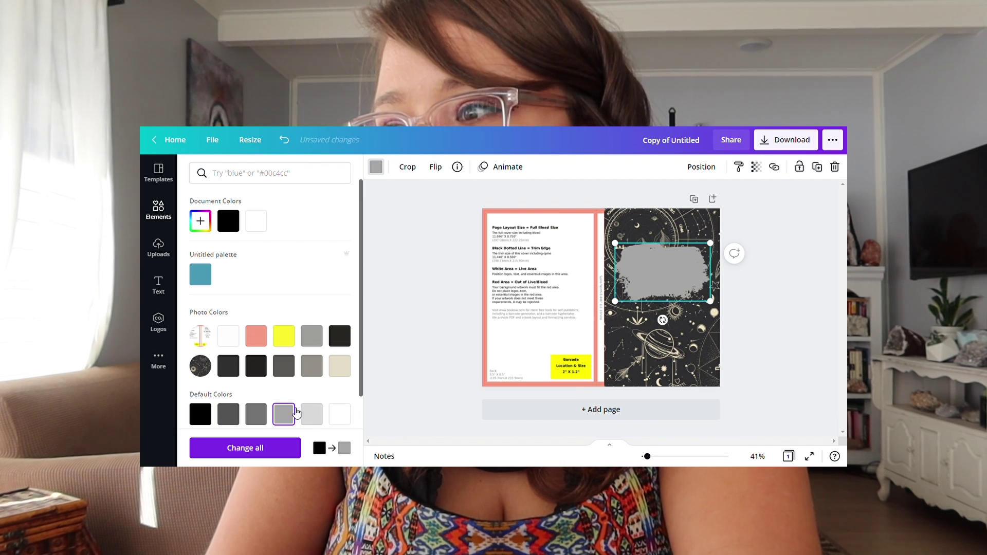
pyautogui.click(256, 418)
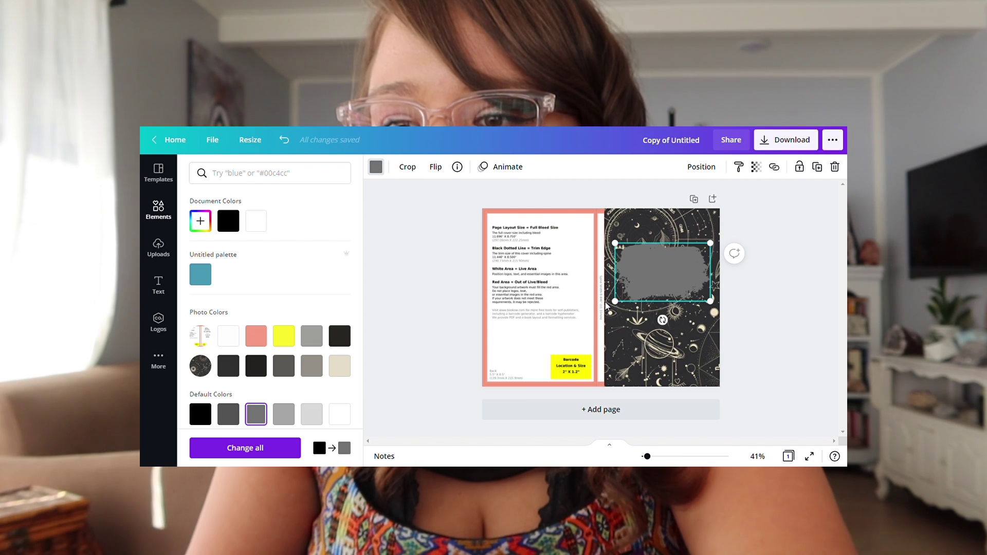
pyautogui.click(251, 373)
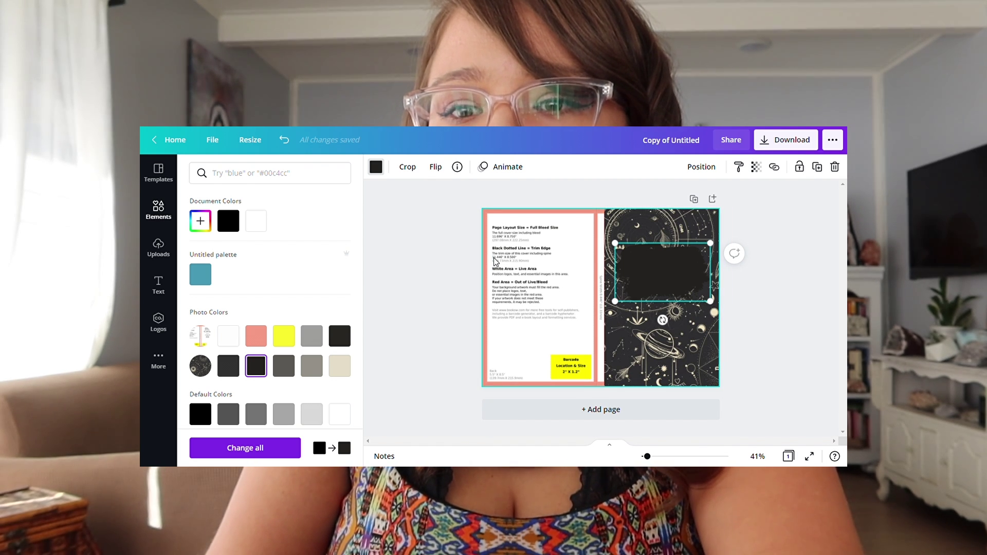
pyautogui.click(158, 285)
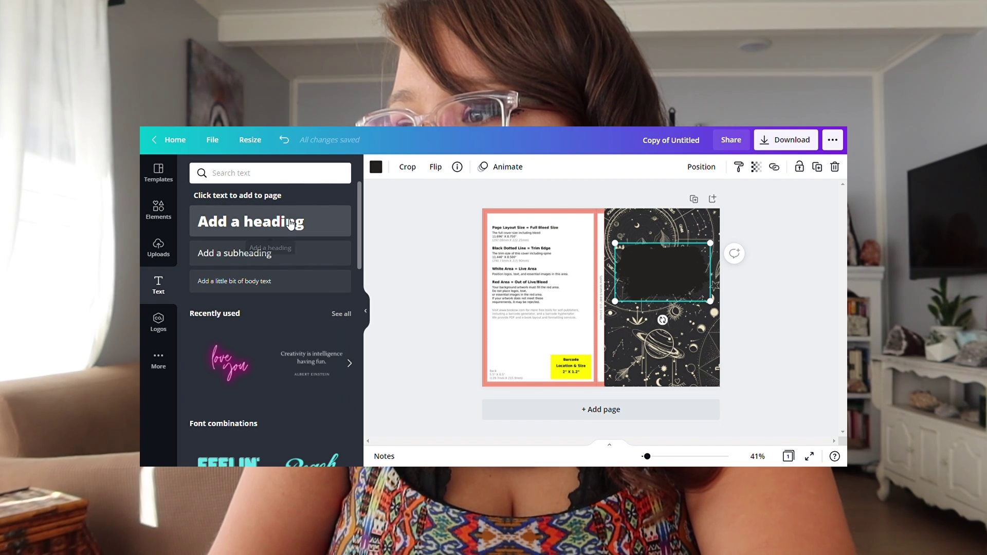
pyautogui.click(290, 223)
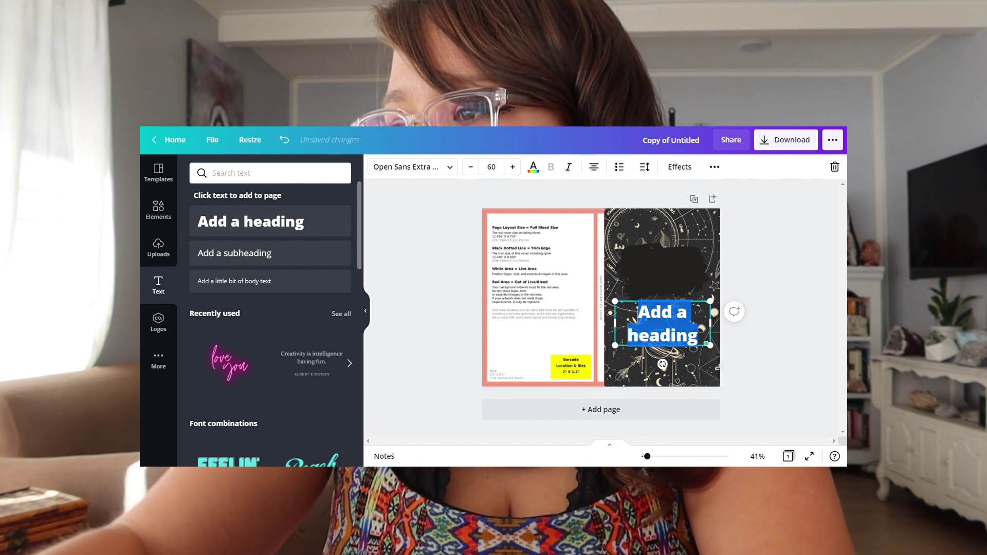
pyautogui.press('BackSpace')
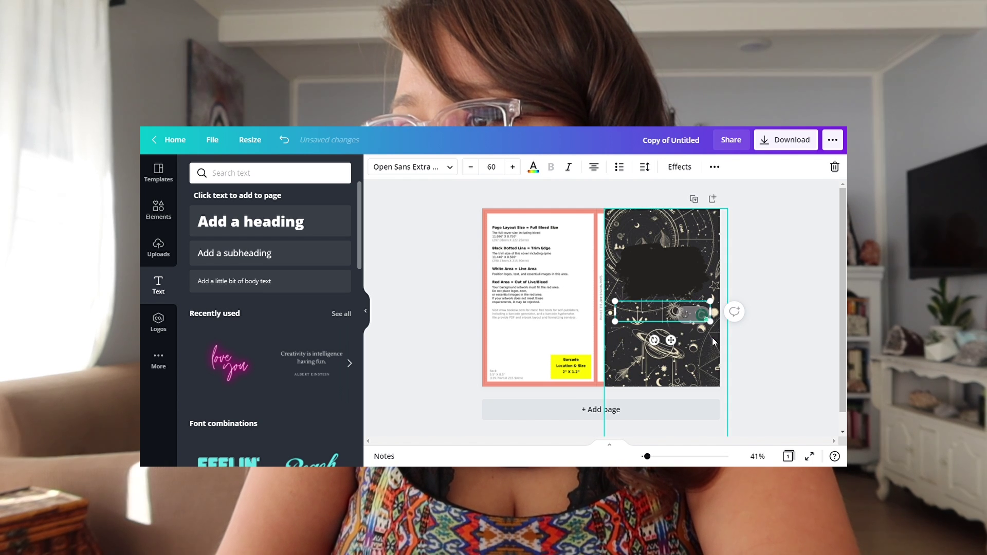
pyautogui.click(645, 325)
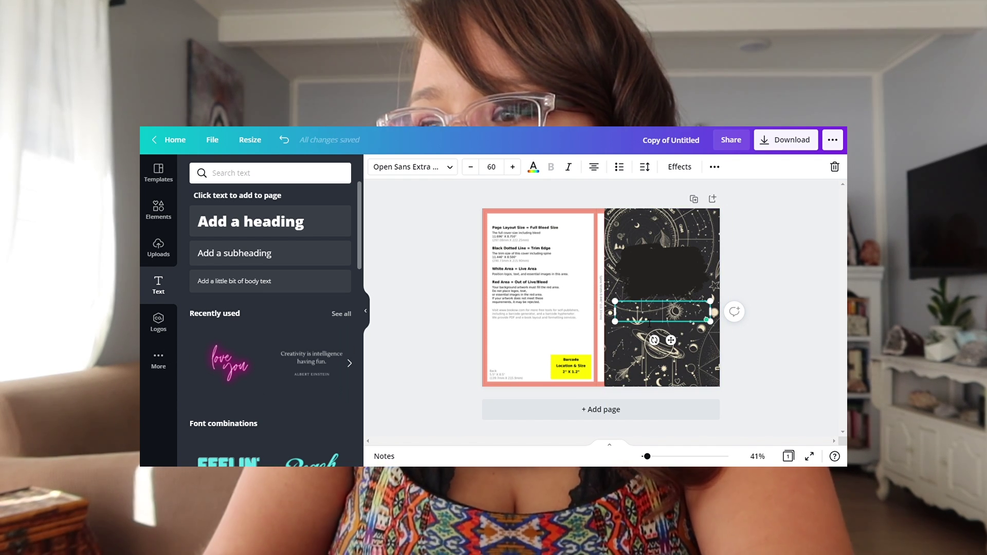
pyautogui.press('Escape')
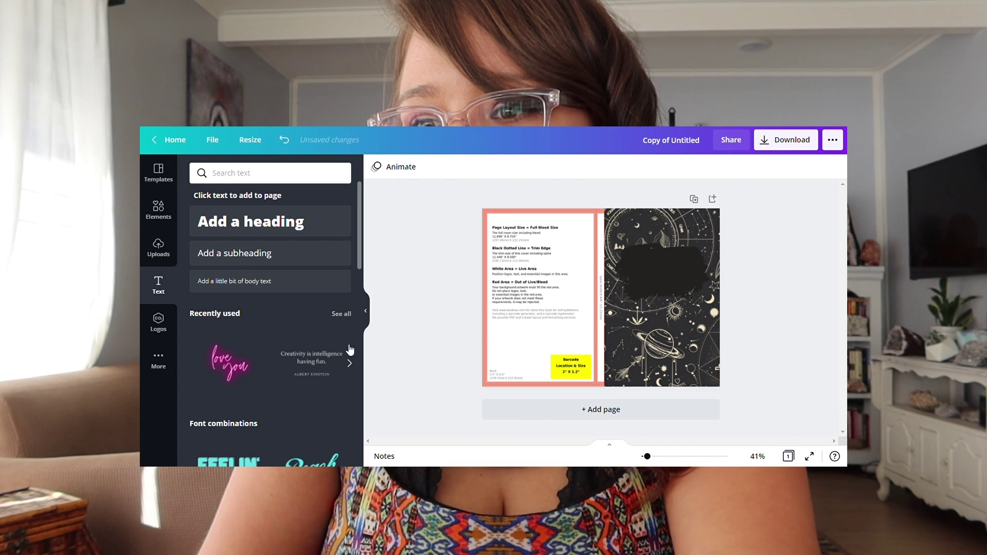
# - Look through the font combinations and add the "BAKED FRESH" text design to the page
pyautogui.scroll(-2, 344, 350)
pyautogui.scroll(-6, 344, 350)
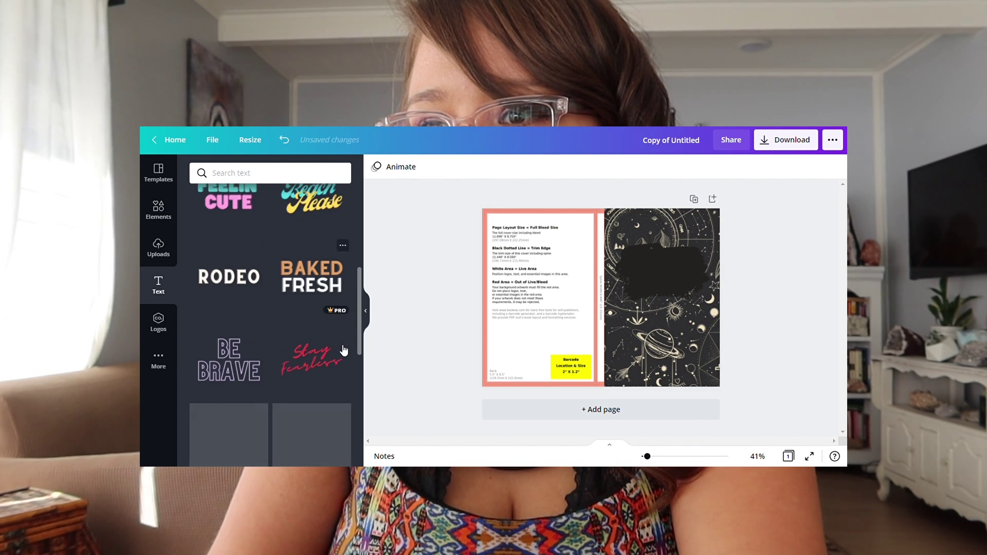
pyautogui.scroll(1, 344, 350)
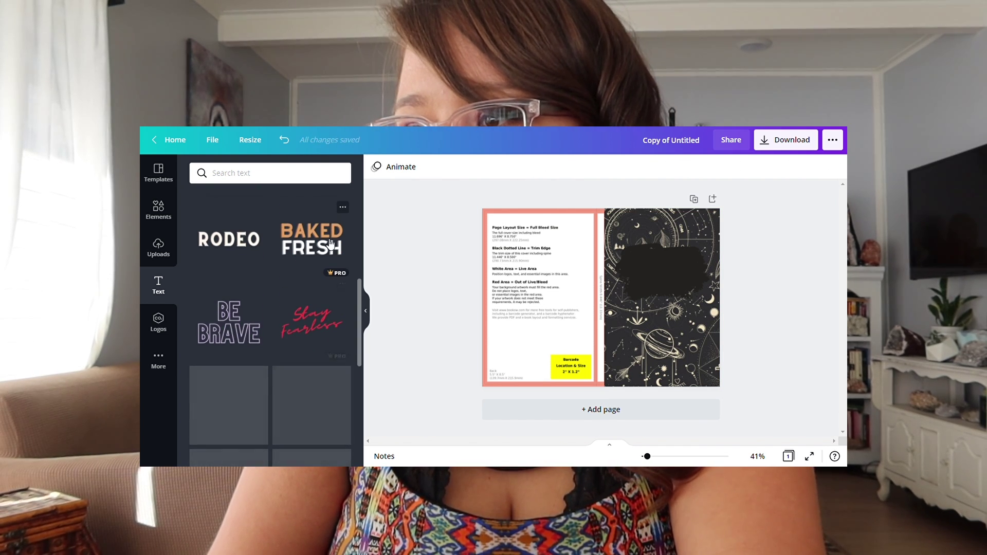
pyautogui.scroll(-1, 297, 338)
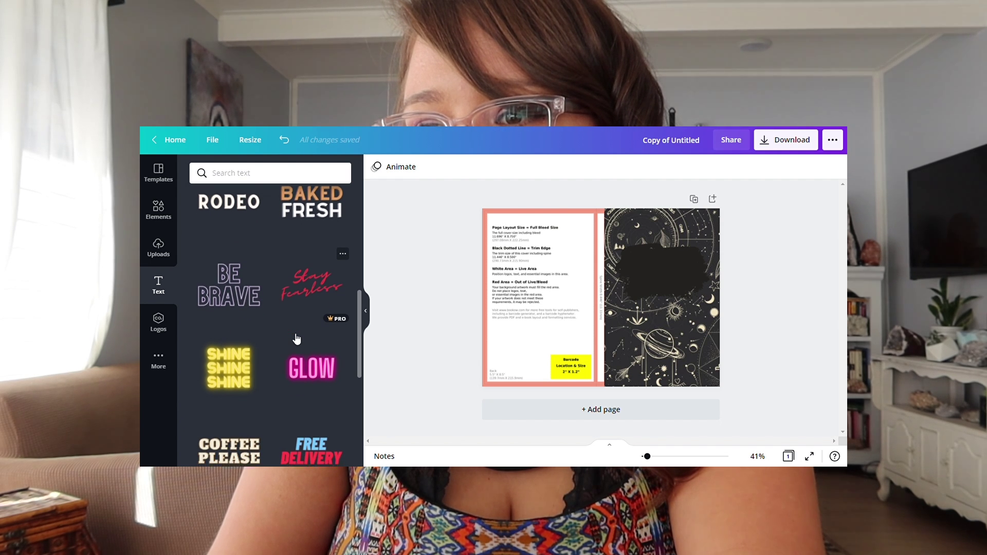
pyautogui.scroll(1, 297, 339)
pyautogui.scroll(-5, 297, 338)
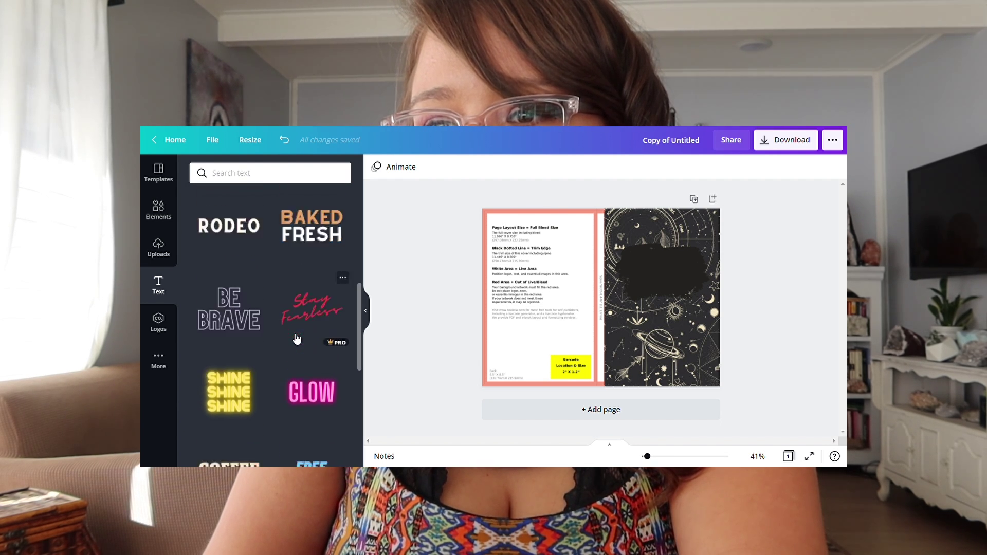
pyautogui.scroll(-4, 297, 338)
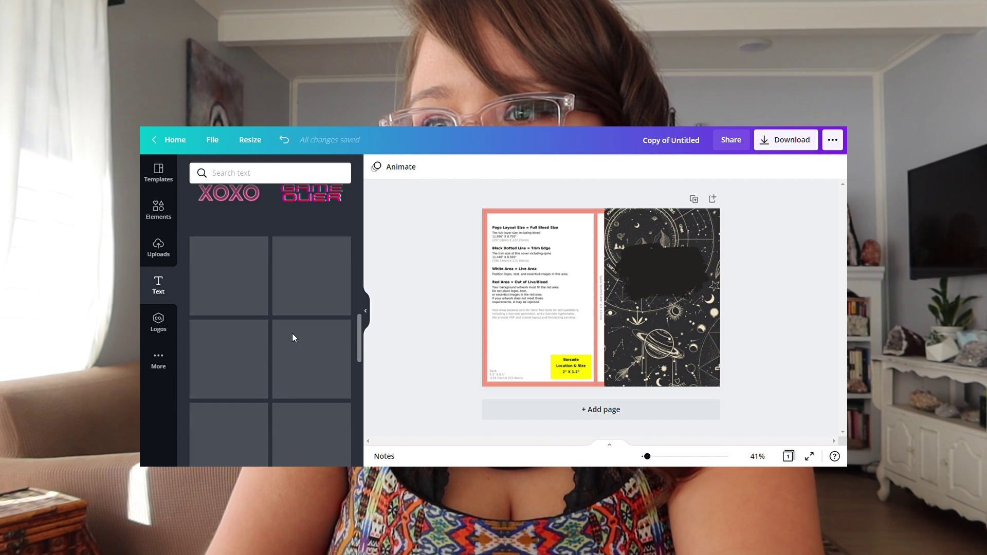
pyautogui.scroll(8, 296, 338)
pyautogui.scroll(1, 297, 338)
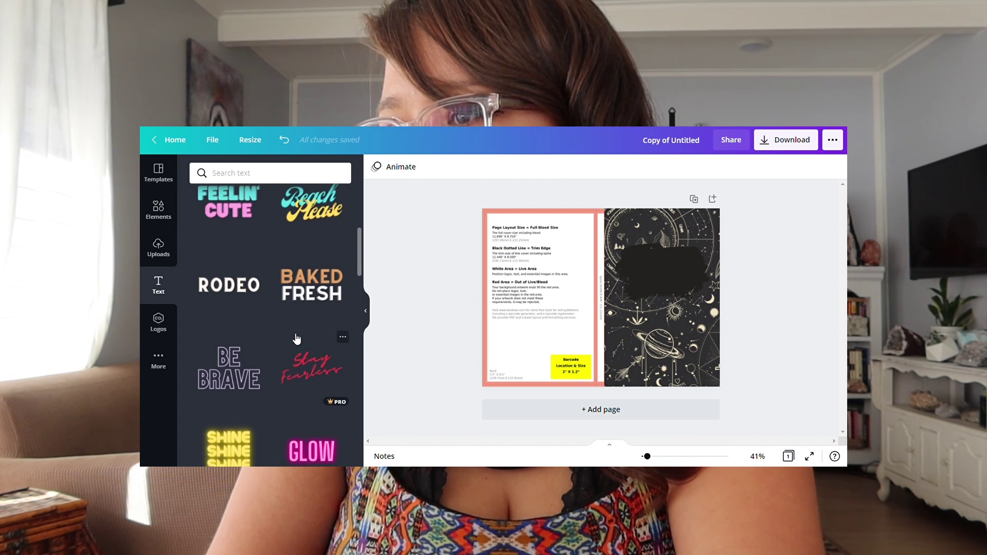
pyautogui.click(332, 291)
# - Place the "BAKED FRESH" text on the dark banner, shrink it to font size 68.8 and centre it on the banner
pyautogui.moveTo(701, 241); pyautogui.dragTo(661, 267)
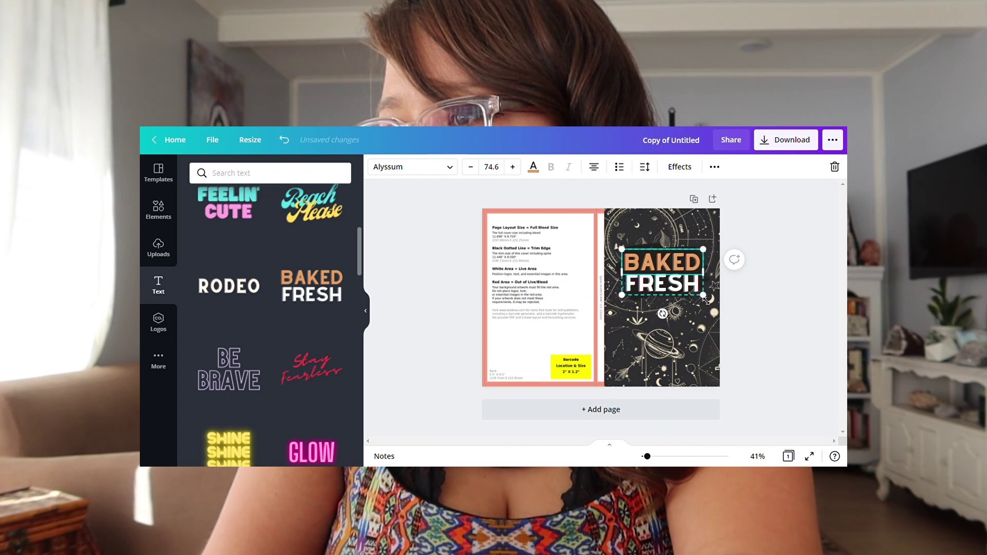
pyautogui.moveTo(706, 301); pyautogui.dragTo(702, 296)
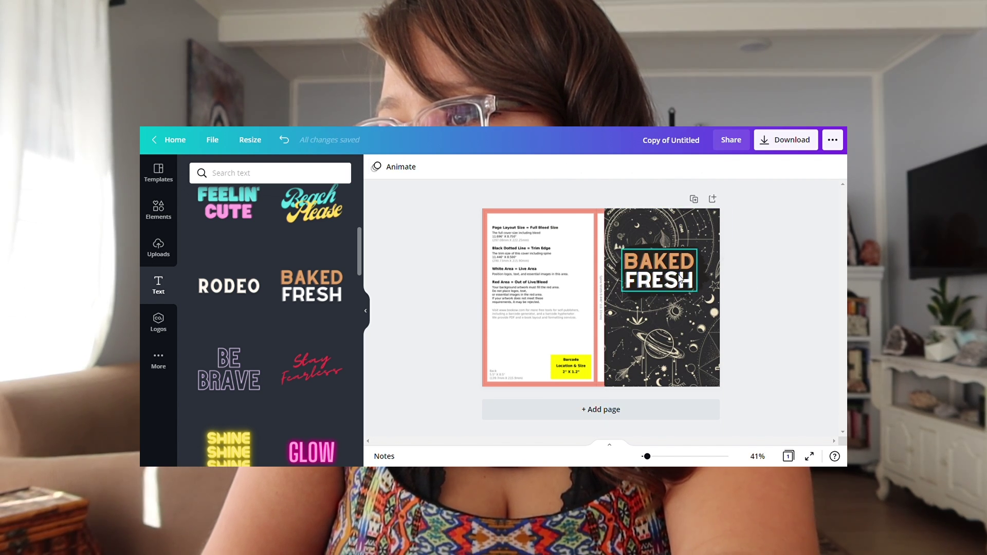
pyautogui.moveTo(670, 271); pyautogui.dragTo(679, 272)
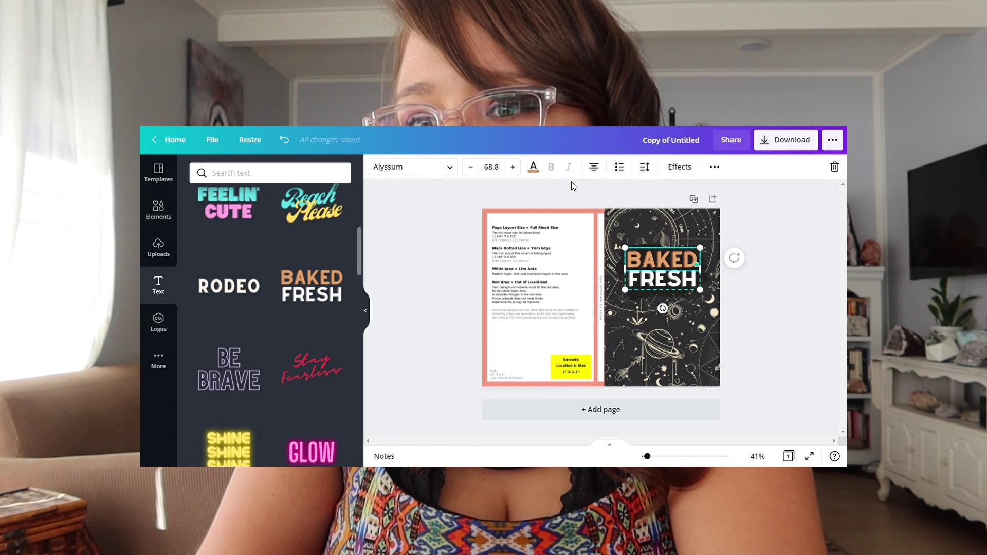
# - Recolour "FRESH" light green and "BAKED" dark green, using the default colours
pyautogui.click(534, 169)
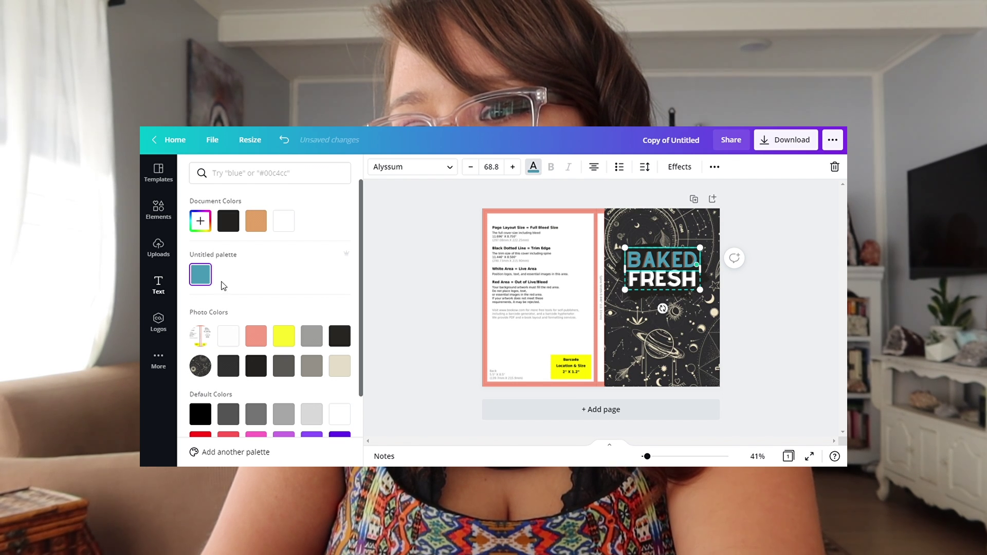
pyautogui.scroll(-2, 296, 362)
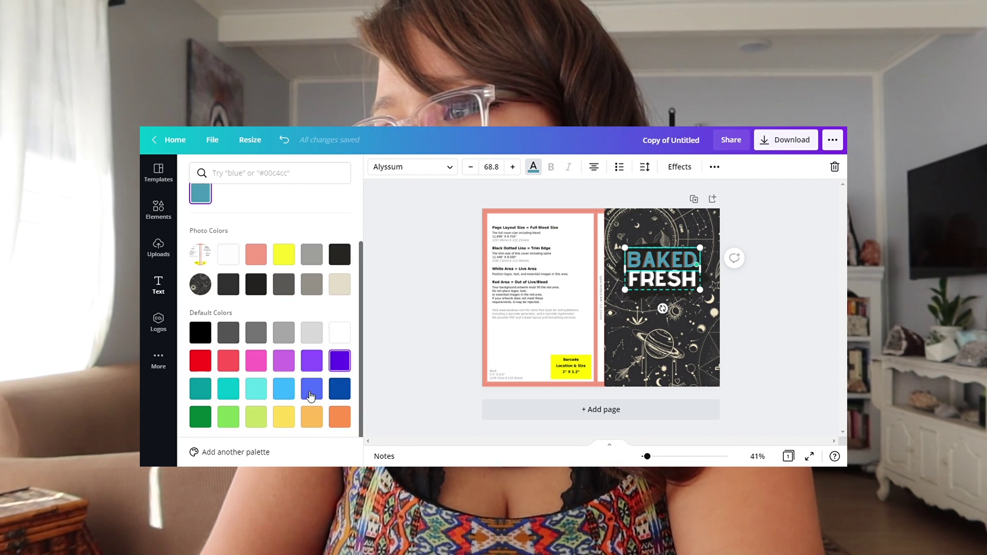
pyautogui.click(229, 409)
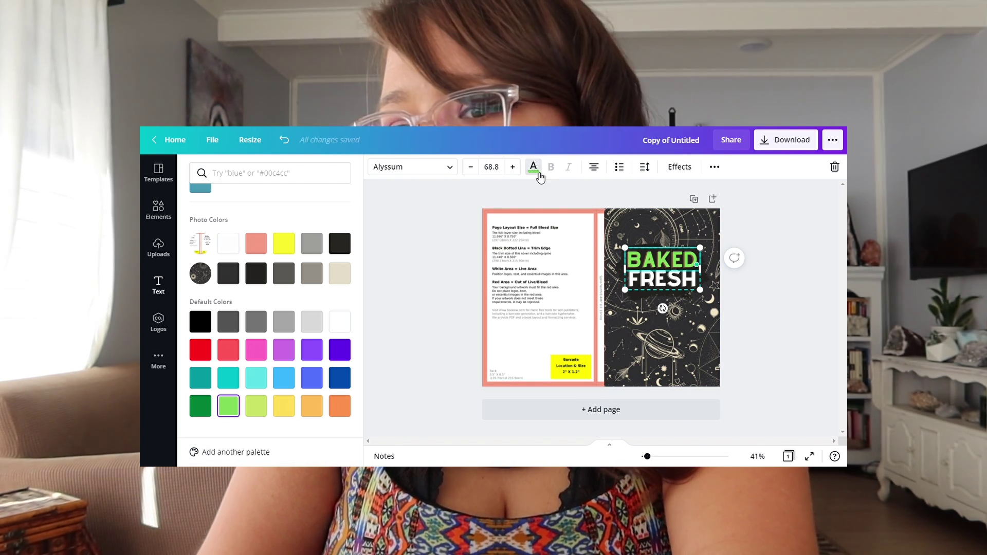
pyautogui.press('Escape')
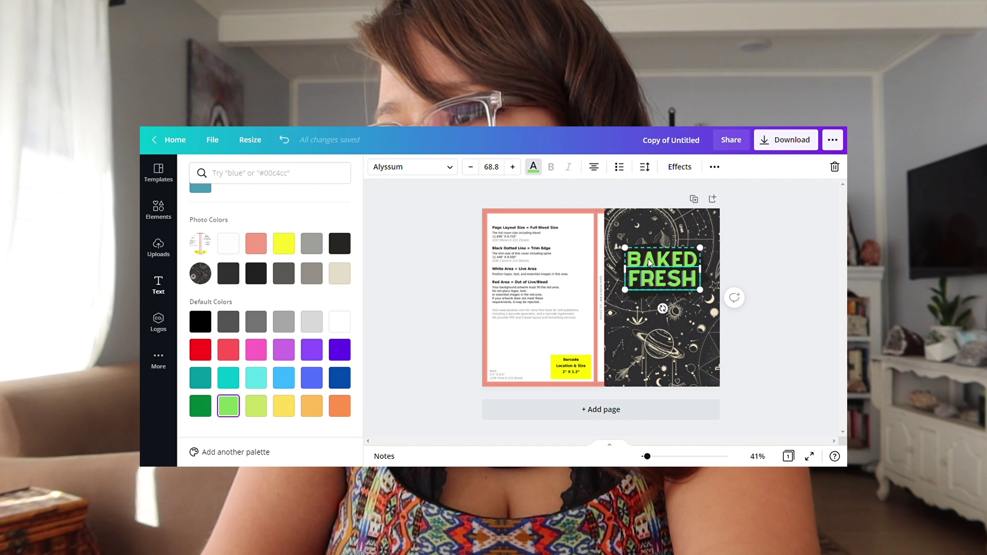
pyautogui.click(208, 402)
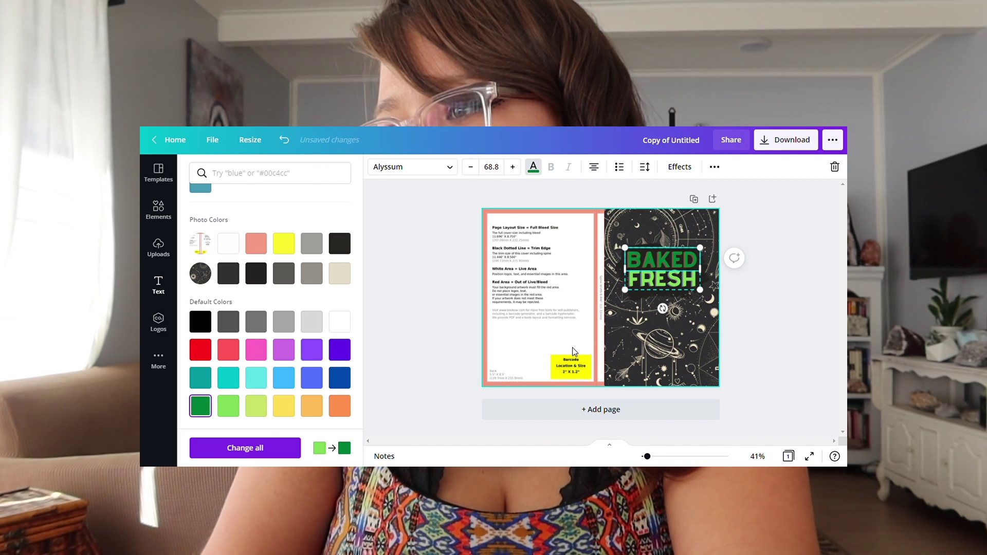
# - Replace the word "BAKED" with "MY" and the word "FRESH" with "NOTEBOOK" in the cover title
pyautogui.doubleClick(666, 263)
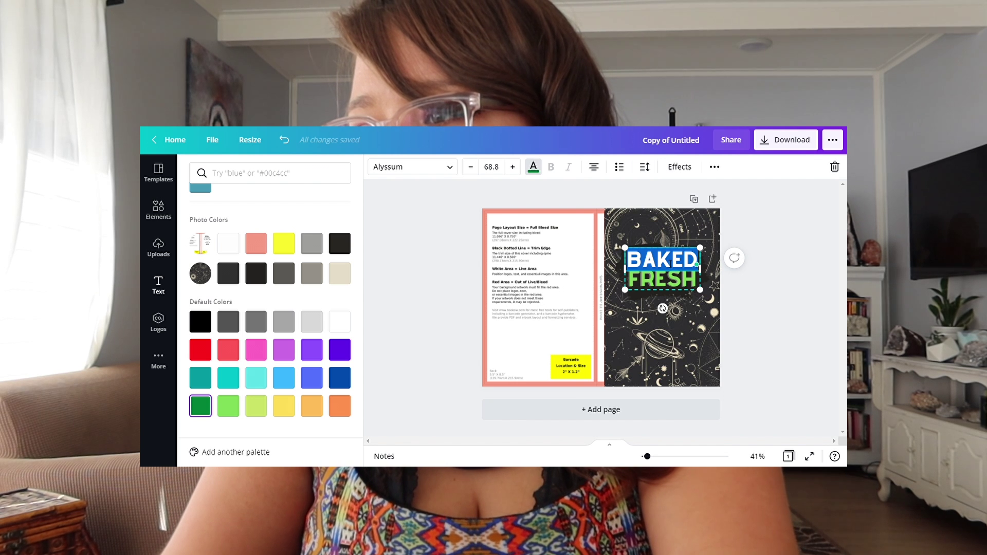
pyautogui.write('MY')
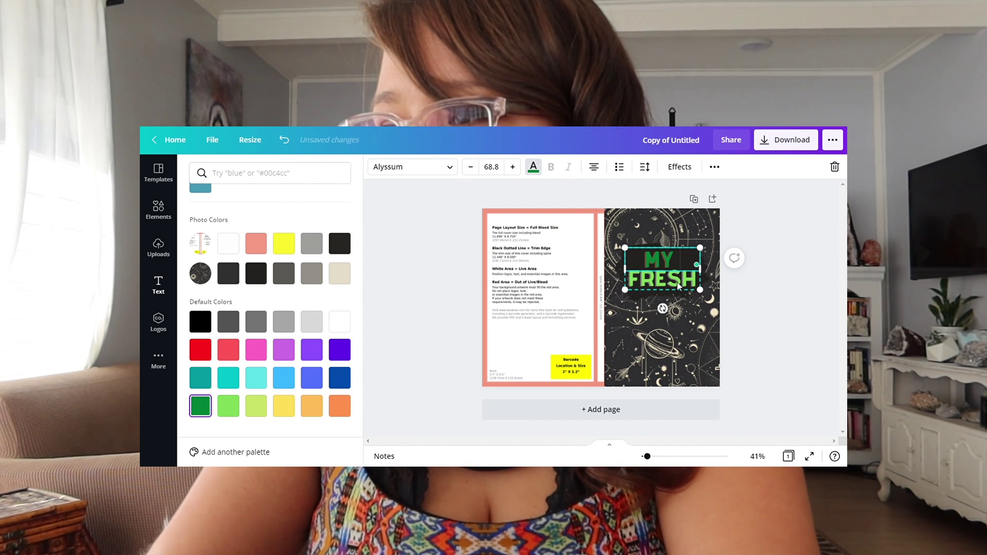
pyautogui.click(683, 283)
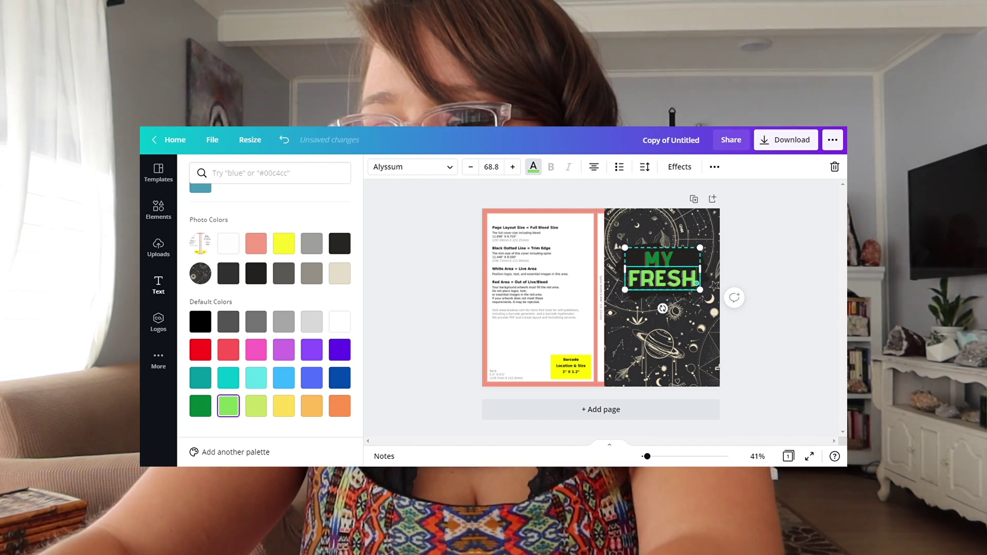
pyautogui.press('BackSpace')
pyautogui.press('BackSpace')
pyautogui.press('BackSpace')
pyautogui.press('BackSpace')
pyautogui.press('BackSpace')
pyautogui.write('NOTEBOOK')
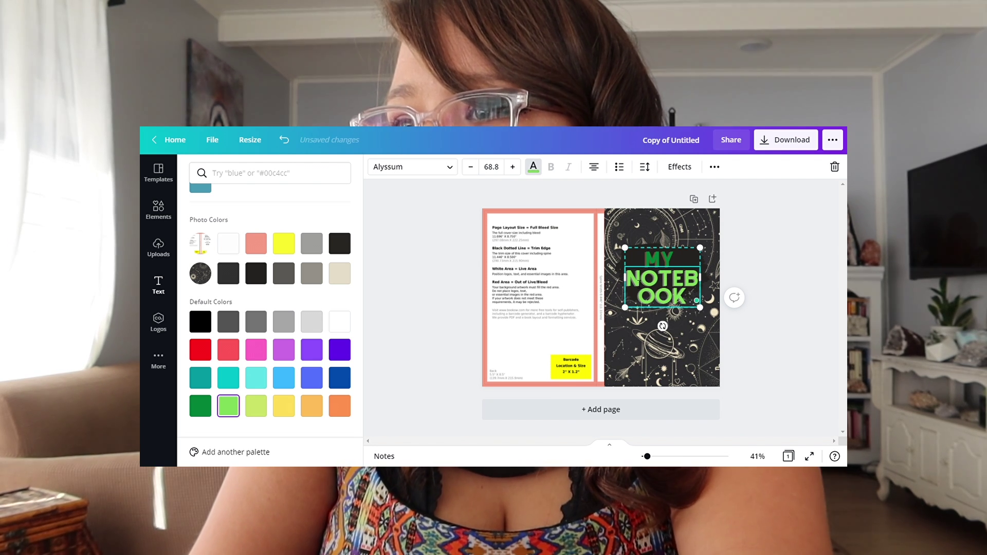
# - Set the font size of "NOTEBOOK" to 40 so the word fits on one line
pyautogui.hotkey('ctrl', 'a')
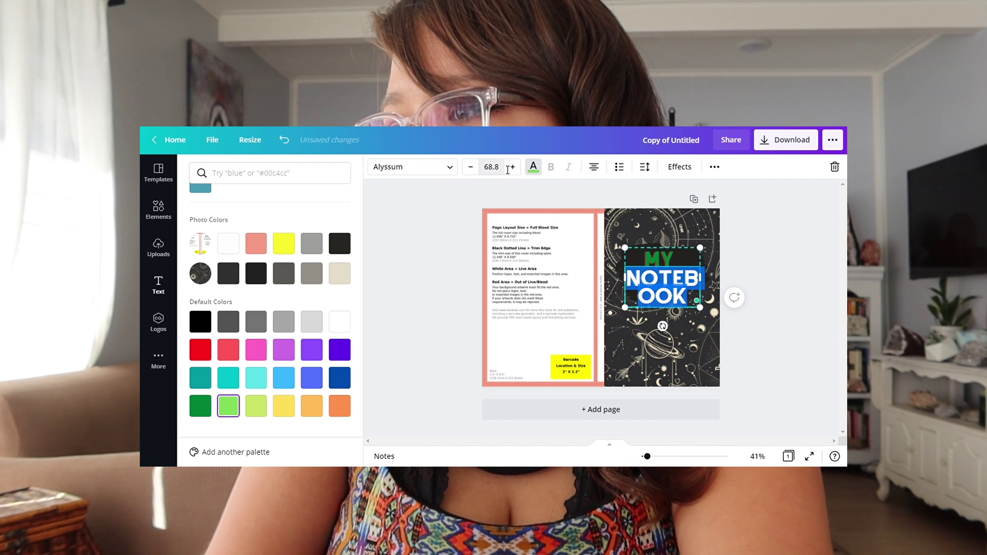
pyautogui.click(508, 171)
pyautogui.write('40')
pyautogui.press('Return')
# - Set the font size of the dark green "MY" to 50
pyautogui.click(665, 262)
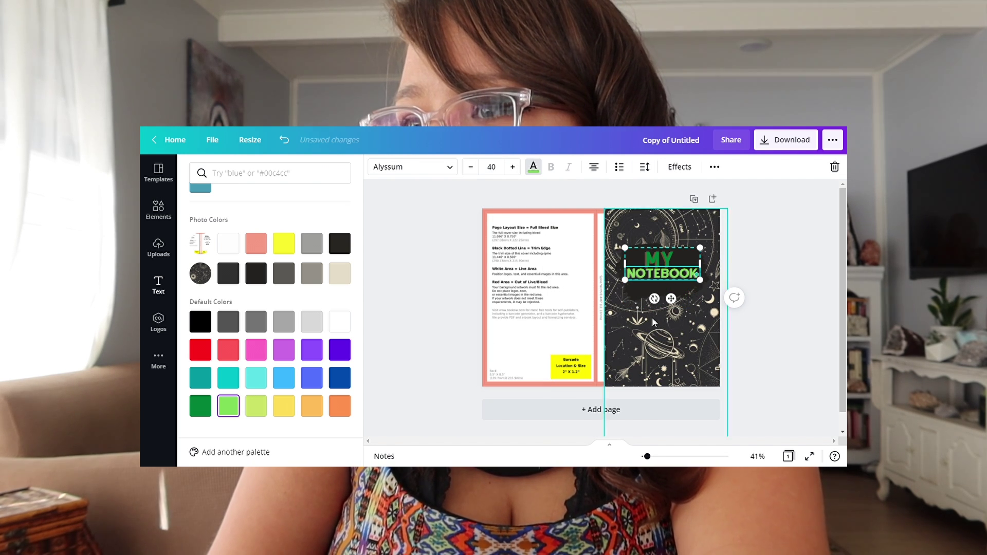
pyautogui.click(495, 169)
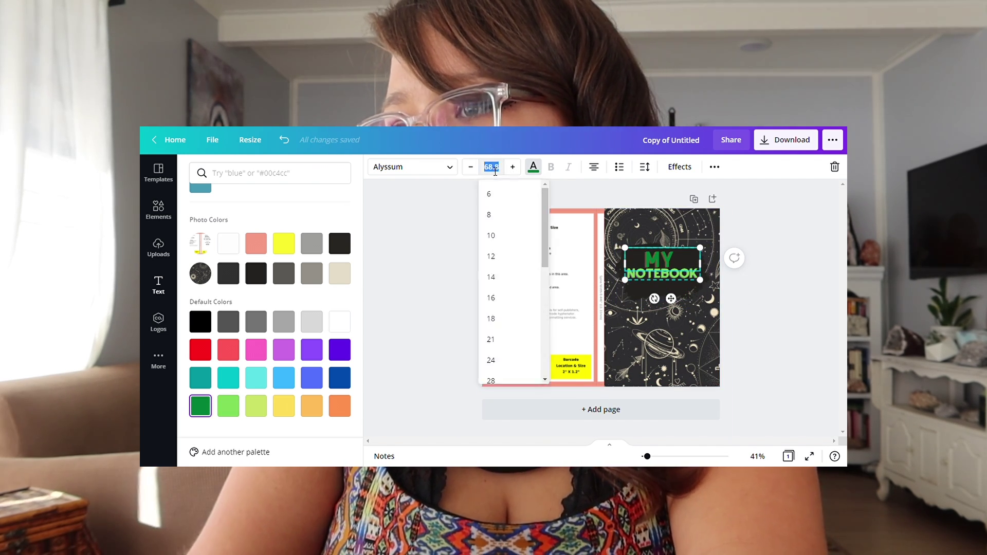
pyautogui.write('30')
pyautogui.press('Return')
pyautogui.click(495, 170)
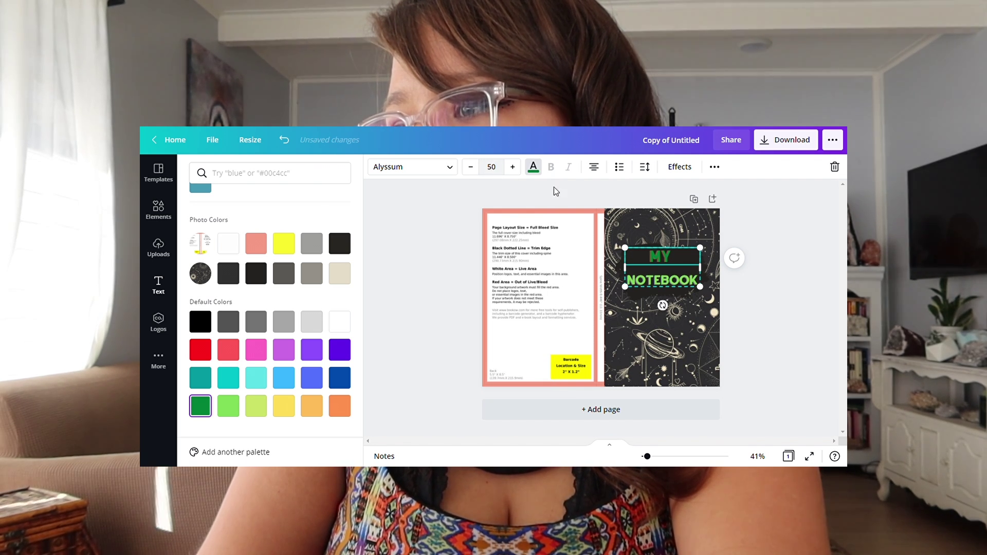
# - Try font sizes 50 and 45 on the word "NOTEBOOK", then set it back to 40
pyautogui.click(650, 283)
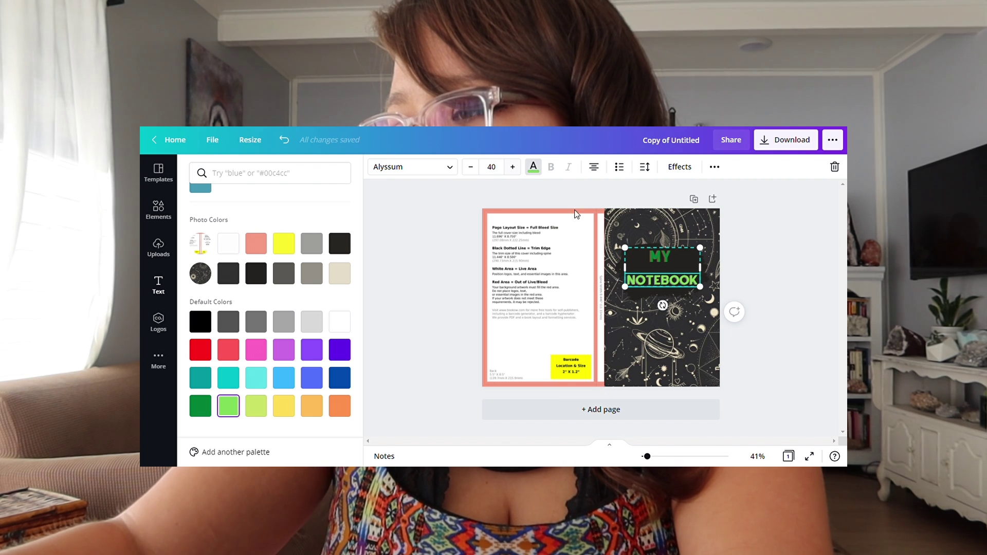
pyautogui.click(491, 167)
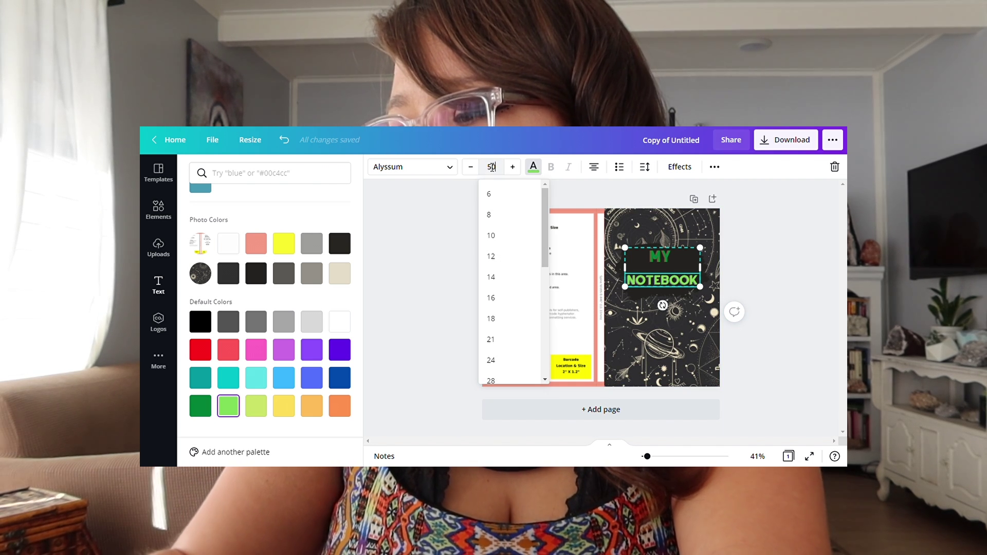
pyautogui.write('50')
pyautogui.press('Return')
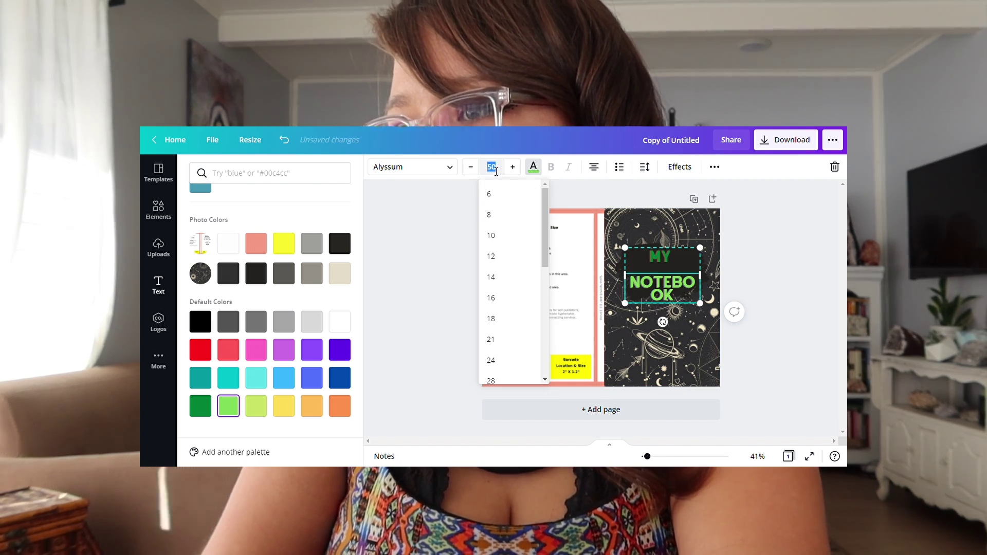
pyautogui.write('45')
pyautogui.press('Return')
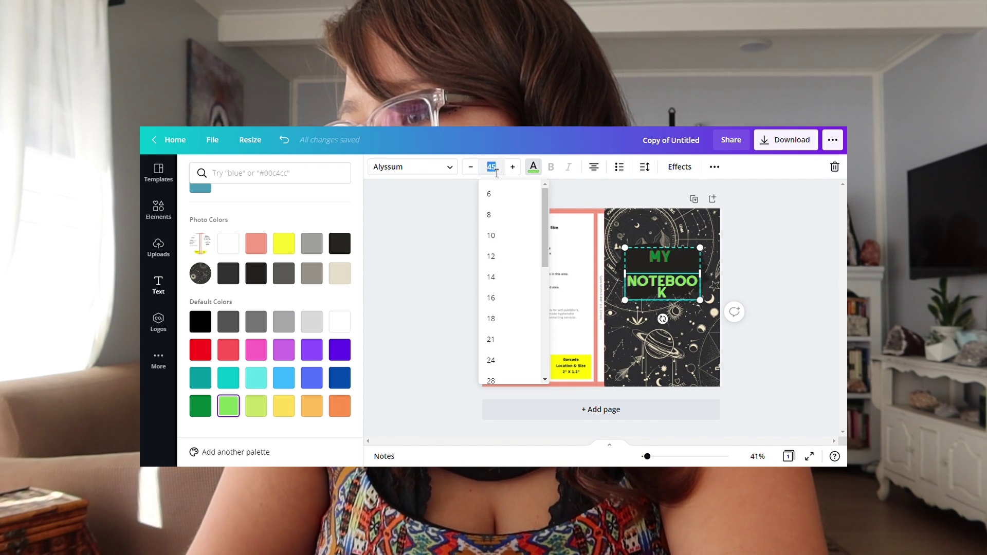
pyautogui.press('Return')
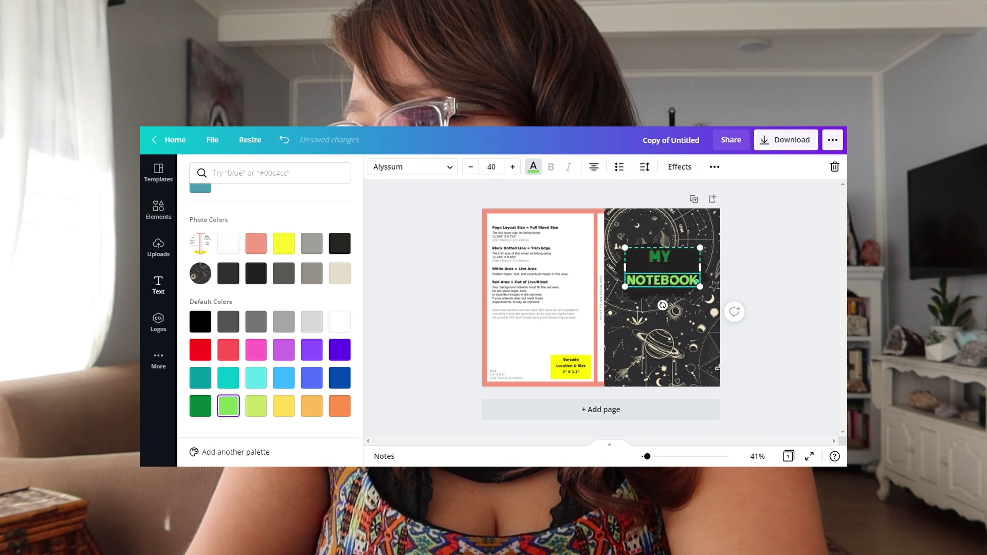
# - Delete the dark green "MY" from the title and centre "NOTEBOOK" on the lower half of the dark banner
pyautogui.click(663, 257)
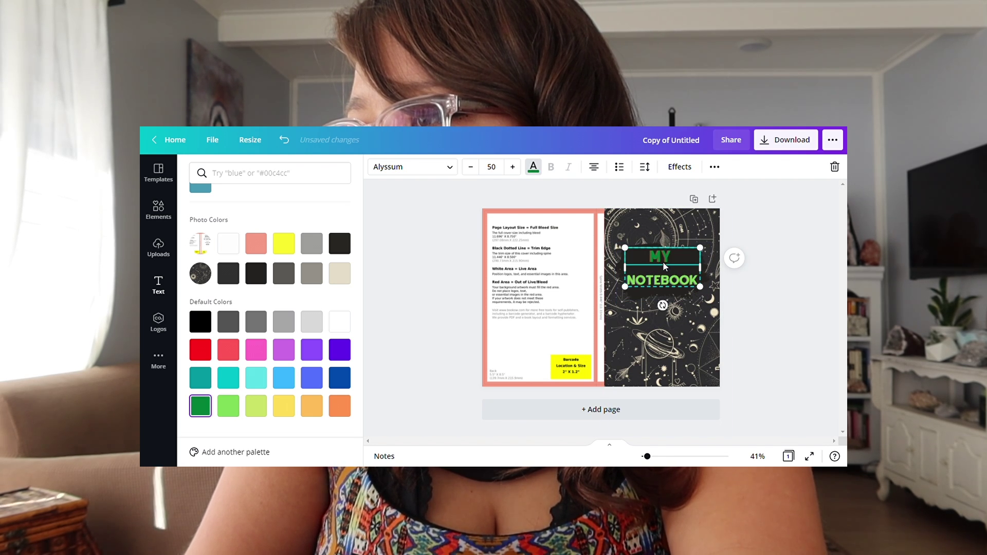
pyautogui.moveTo(665, 258)
pyautogui.mouseDown()
pyautogui.moveTo(701, 269)
pyautogui.moveTo(711, 261)
pyautogui.moveTo(677, 277)
pyautogui.moveTo(670, 266)
pyautogui.moveTo(674, 273)
pyautogui.mouseUp()
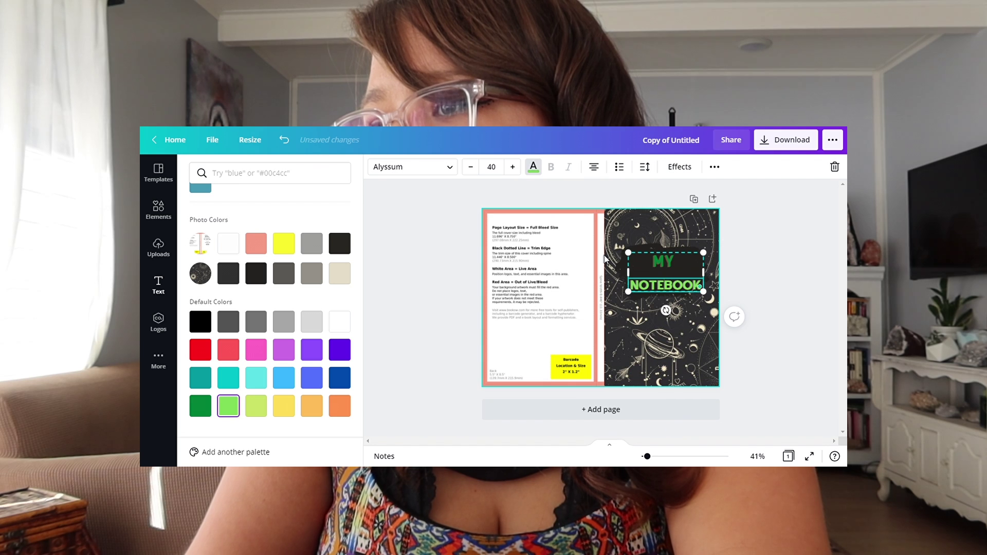
pyautogui.click(667, 261)
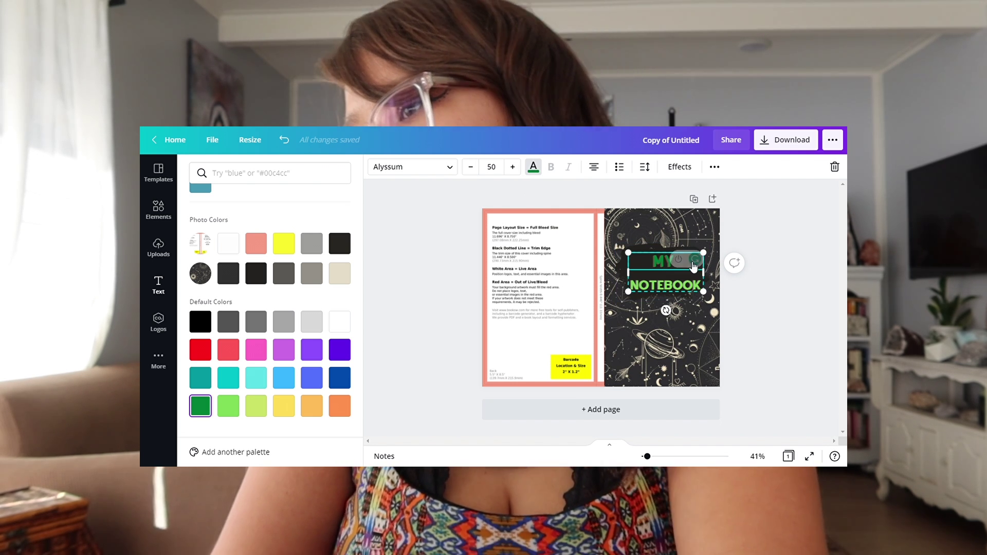
pyautogui.click(649, 284)
pyautogui.click(671, 263)
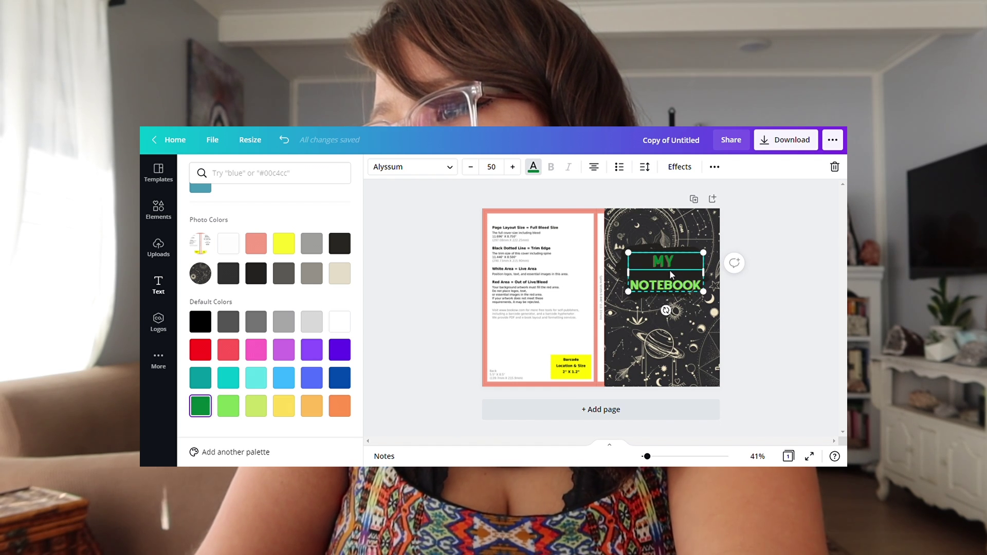
pyautogui.press('Delete')
pyautogui.click(669, 284)
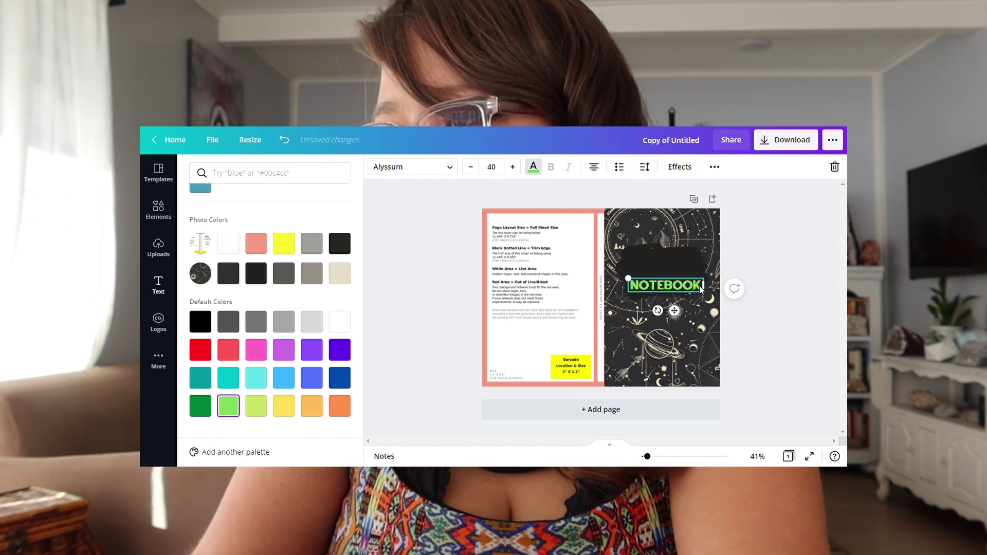
pyautogui.moveTo(679, 288); pyautogui.dragTo(682, 287)
# - Add a heading text box to the page and set its font to TAN Variety
pyautogui.click(159, 284)
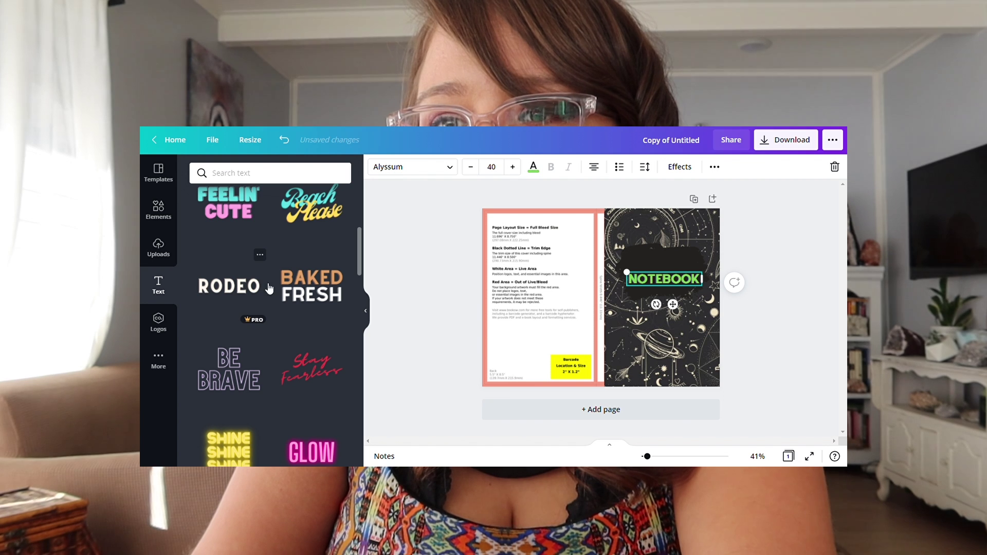
pyautogui.scroll(5, 291, 240)
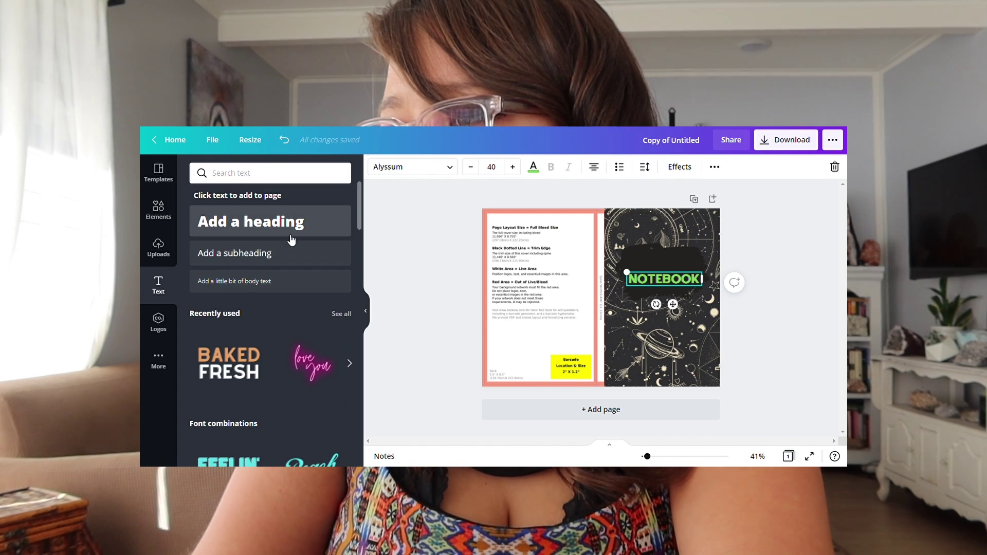
pyautogui.click(300, 227)
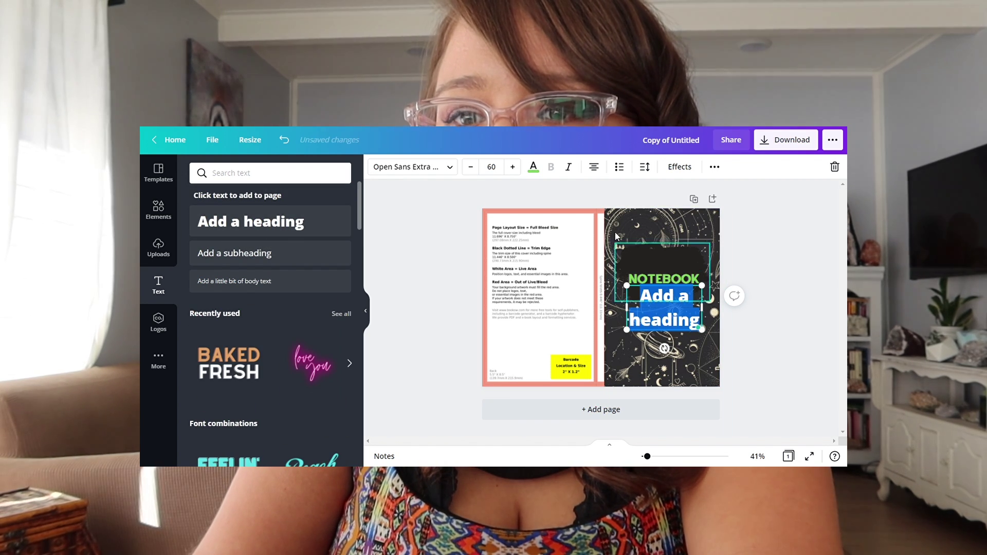
pyautogui.click(433, 177)
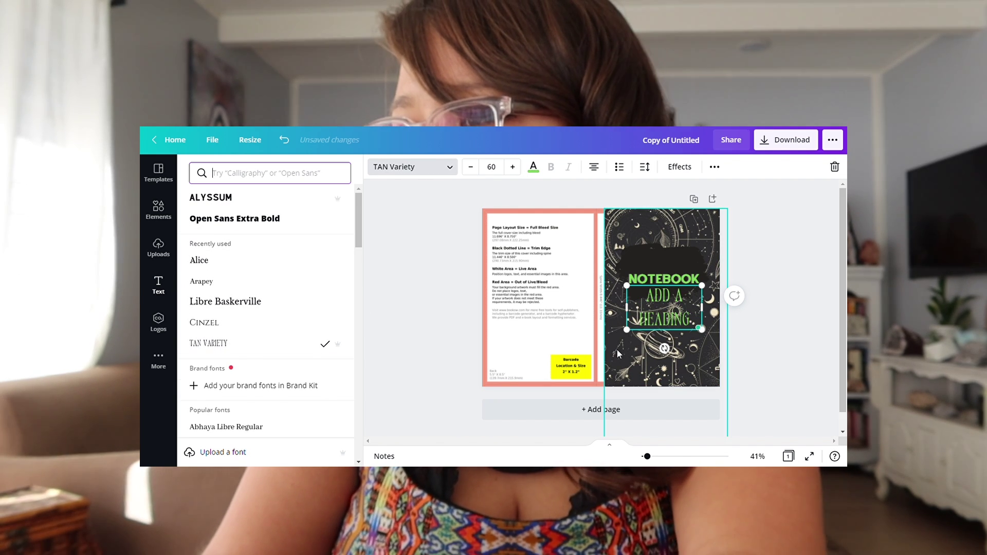
# - Change the new heading's text to "MY" and centre it above "NOTEBOOK" on the dark banner
pyautogui.doubleClick(663, 309)
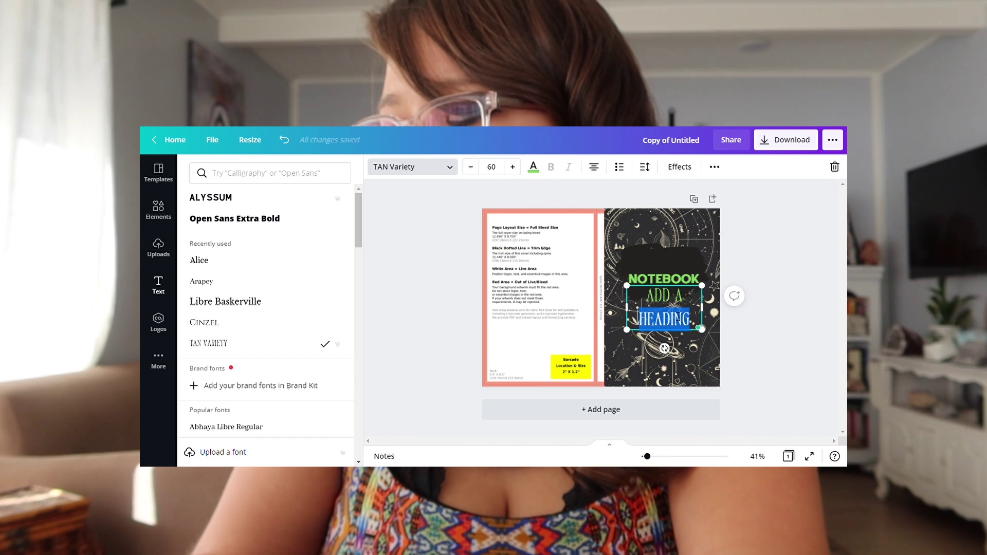
pyautogui.write('MY')
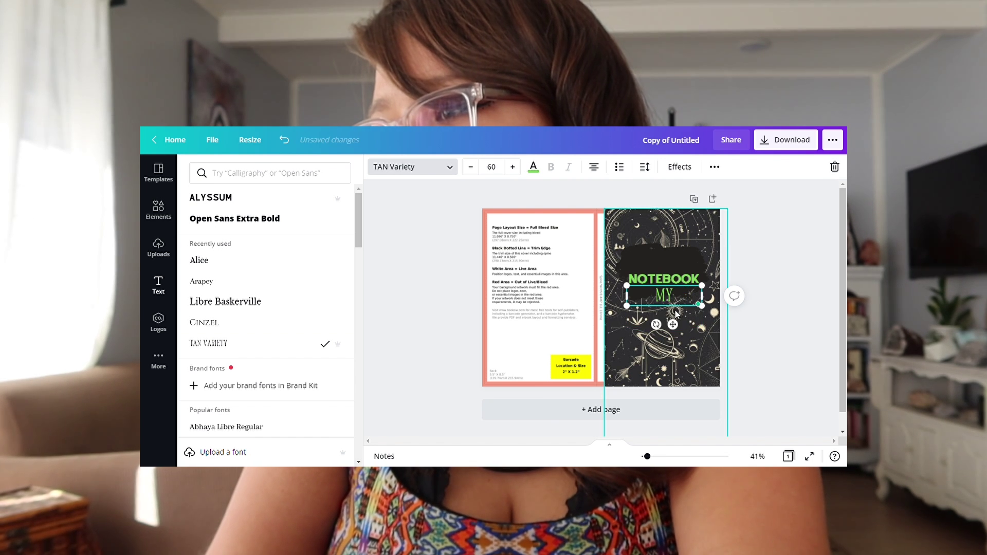
pyautogui.moveTo(684, 312); pyautogui.dragTo(681, 300)
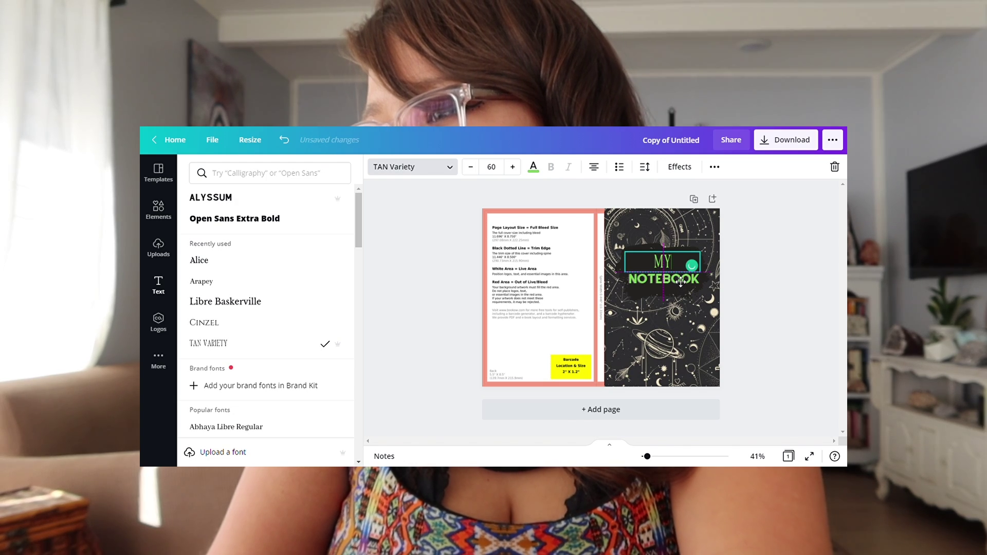
pyautogui.press('Escape')
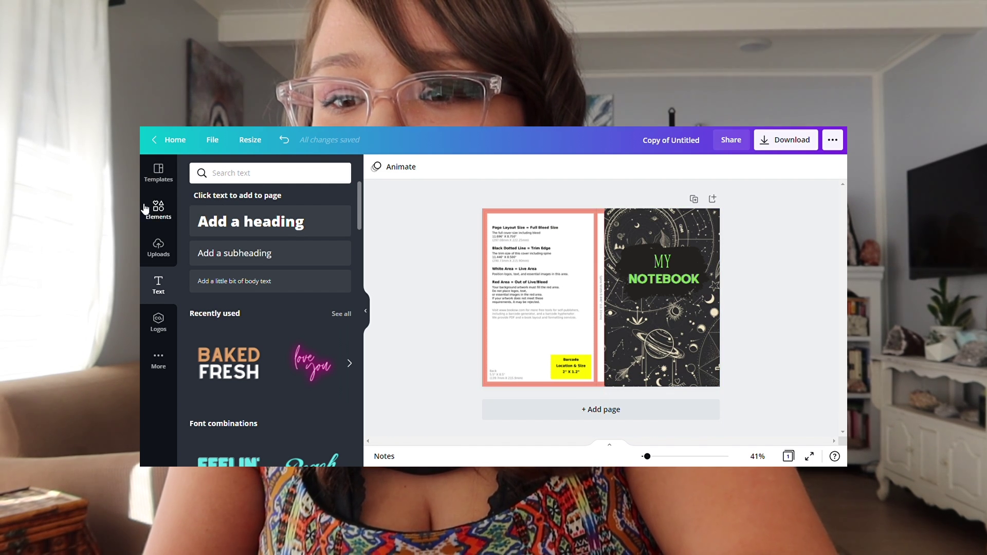
# - Replace the "banner" search in the elements library with a search for "rectangle"
pyautogui.click(218, 177)
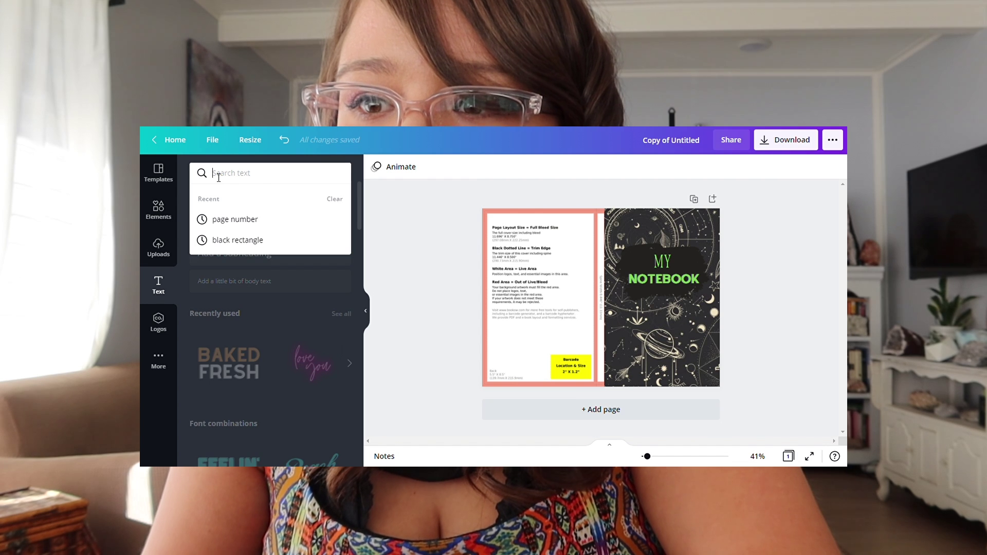
pyautogui.click(155, 197)
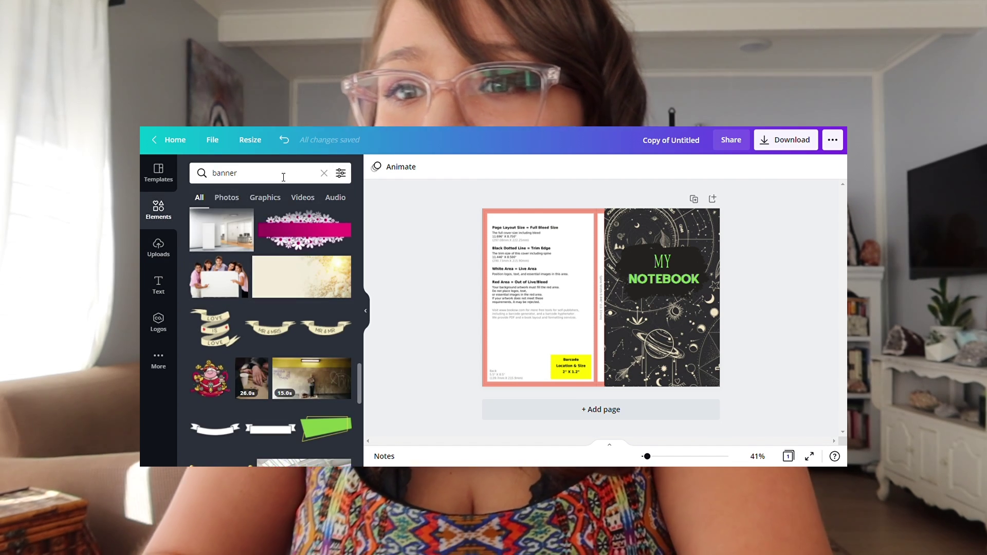
pyautogui.click(307, 179)
pyautogui.click(324, 173)
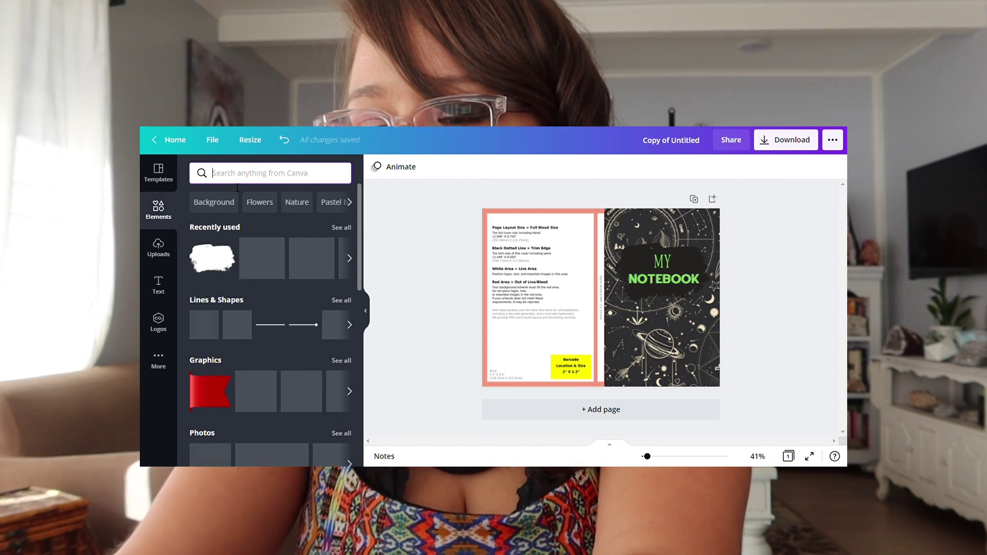
pyautogui.write('reca')
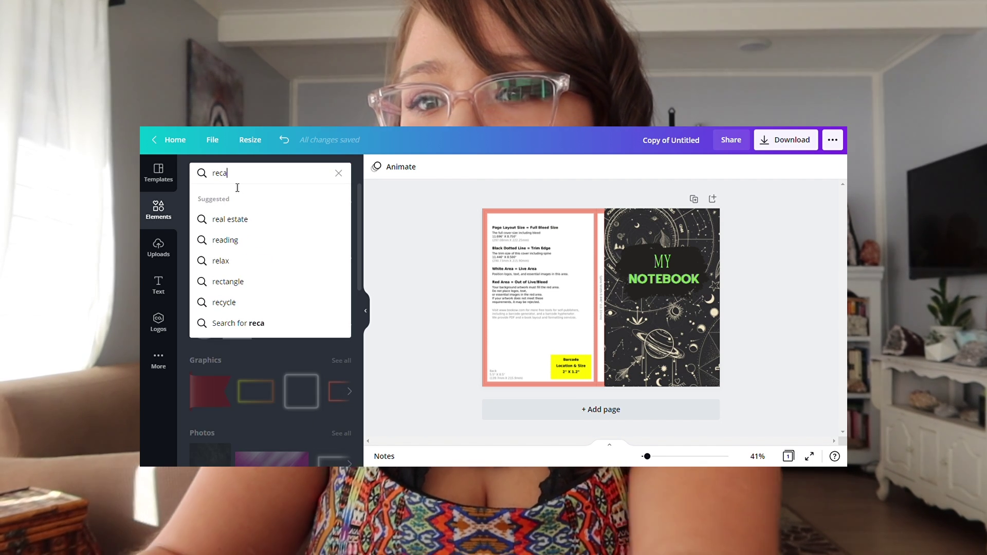
pyautogui.press('BackSpace')
pyautogui.write('t')
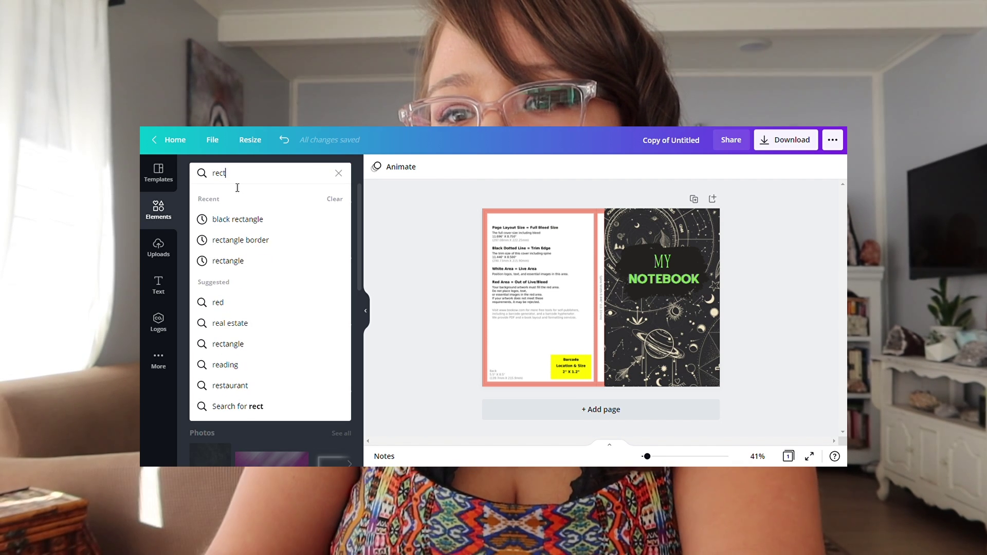
pyautogui.write('angle')
pyautogui.press('Return')
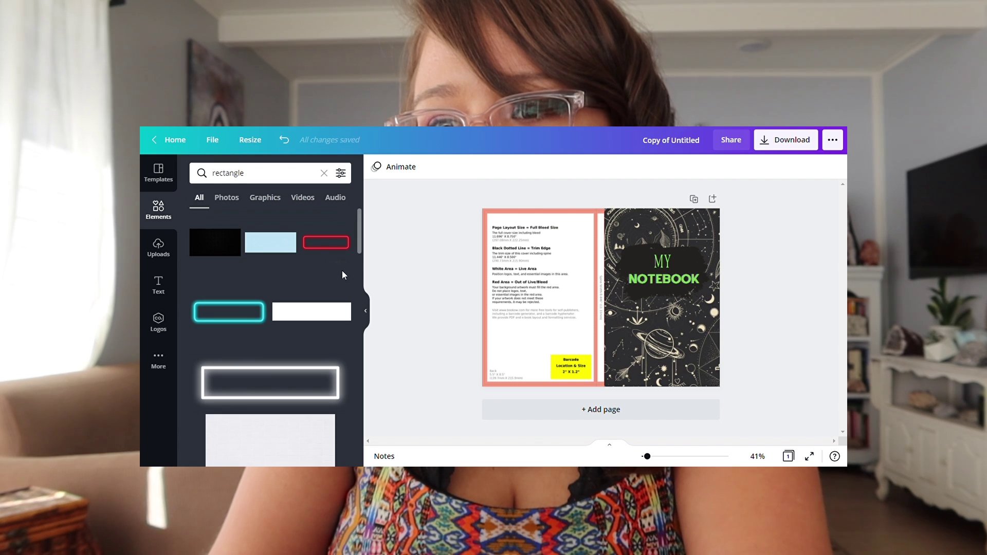
# - Try covering the spine with a black rectangle, turned upright and enlarged past the page height, and delete it
pyautogui.scroll(-5, 309, 319)
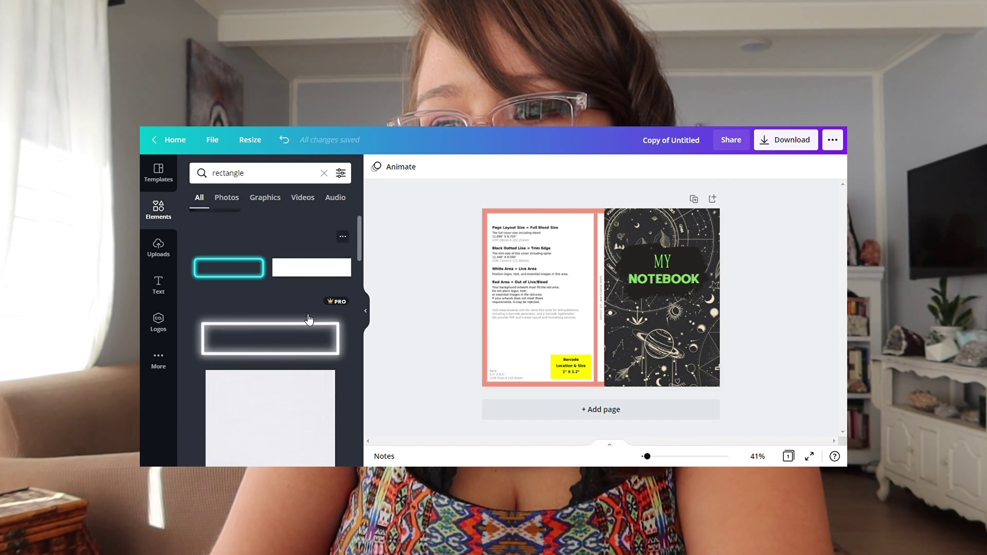
pyautogui.scroll(-3, 309, 319)
pyautogui.scroll(5, 309, 320)
pyautogui.scroll(3, 309, 319)
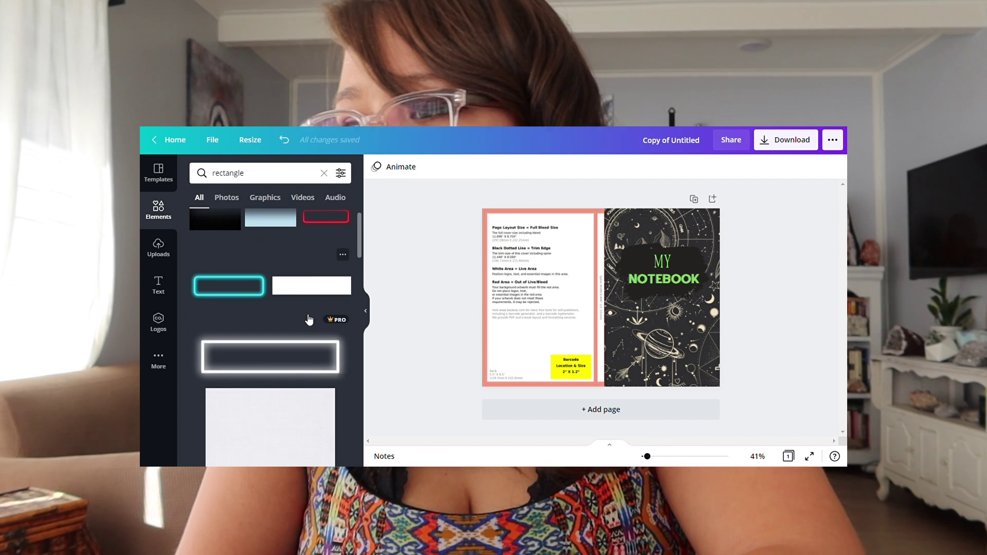
pyautogui.click(309, 317)
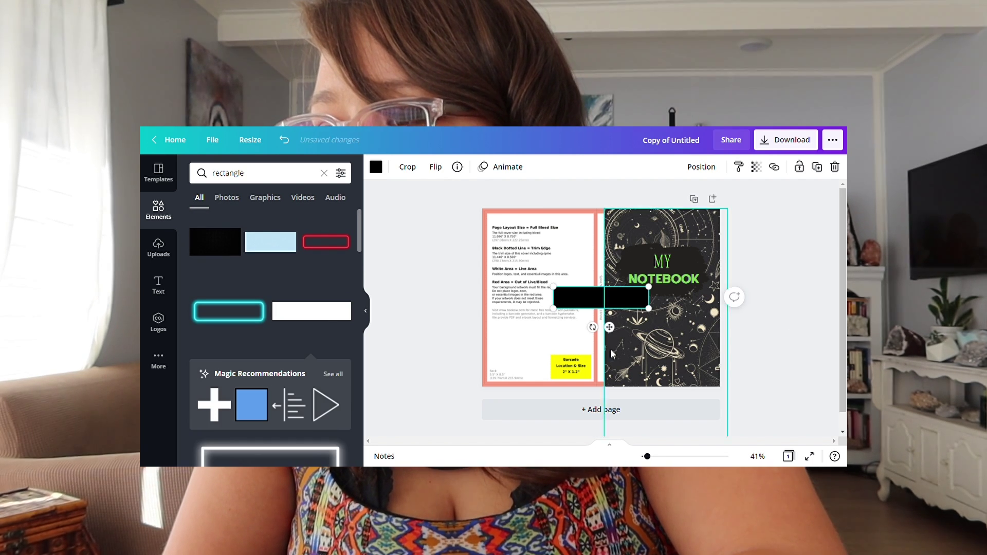
pyautogui.moveTo(600, 335); pyautogui.dragTo(607, 283)
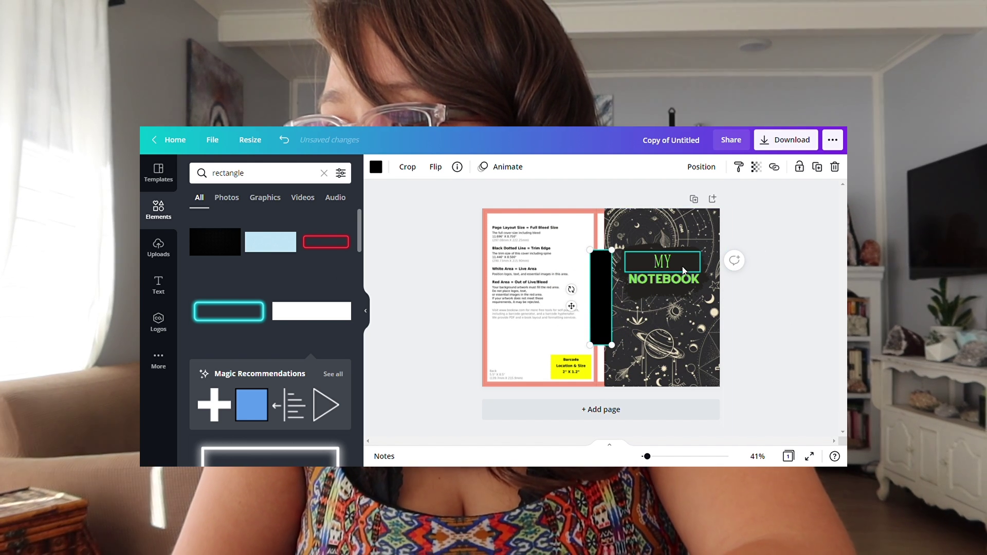
pyautogui.moveTo(617, 255); pyautogui.dragTo(629, 212)
pyautogui.moveTo(622, 345); pyautogui.dragTo(627, 406)
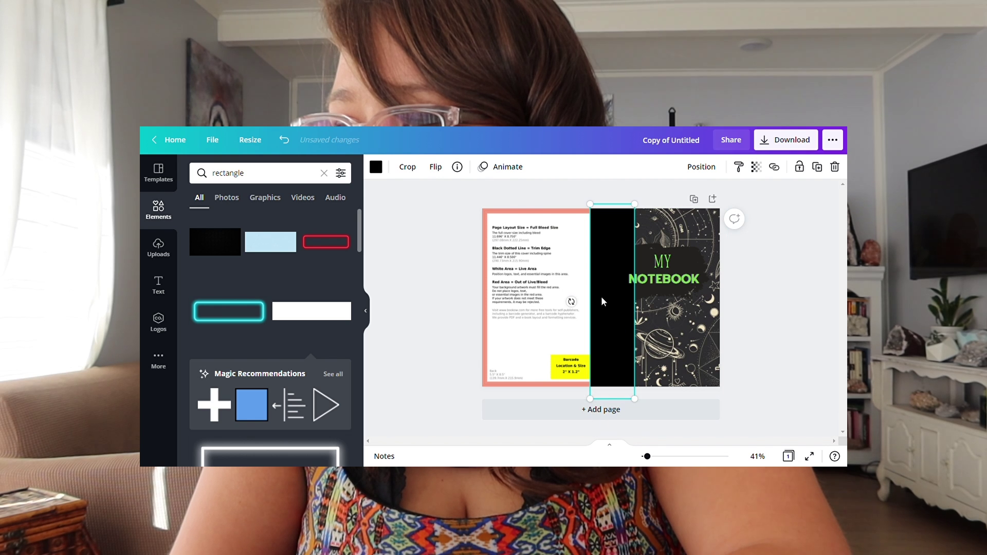
pyautogui.moveTo(603, 302); pyautogui.dragTo(571, 301)
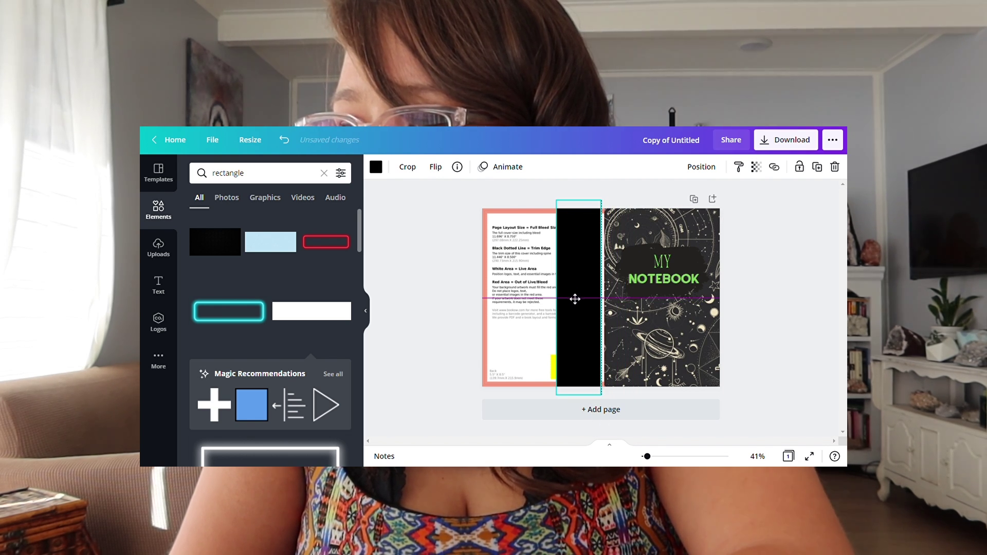
pyautogui.moveTo(575, 299); pyautogui.dragTo(579, 300)
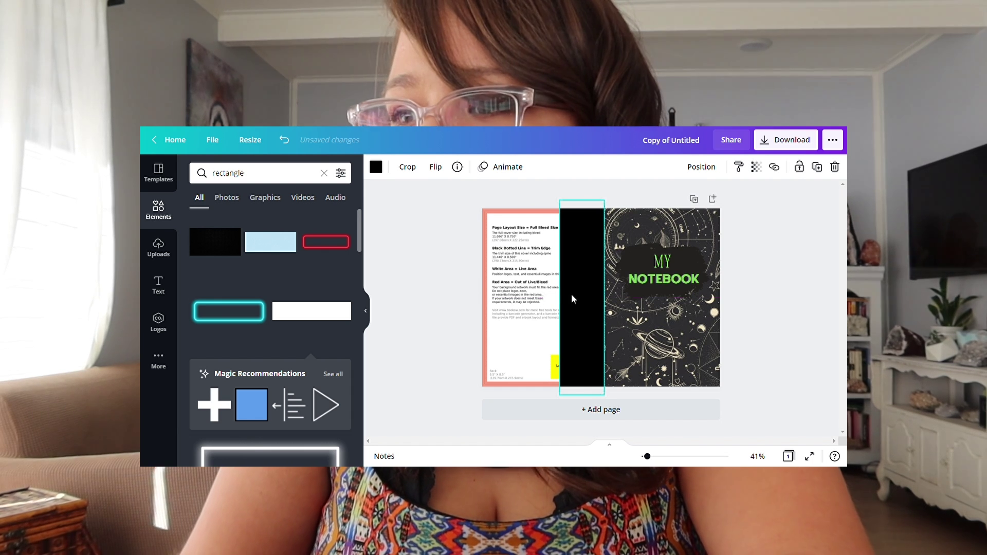
pyautogui.press('Delete')
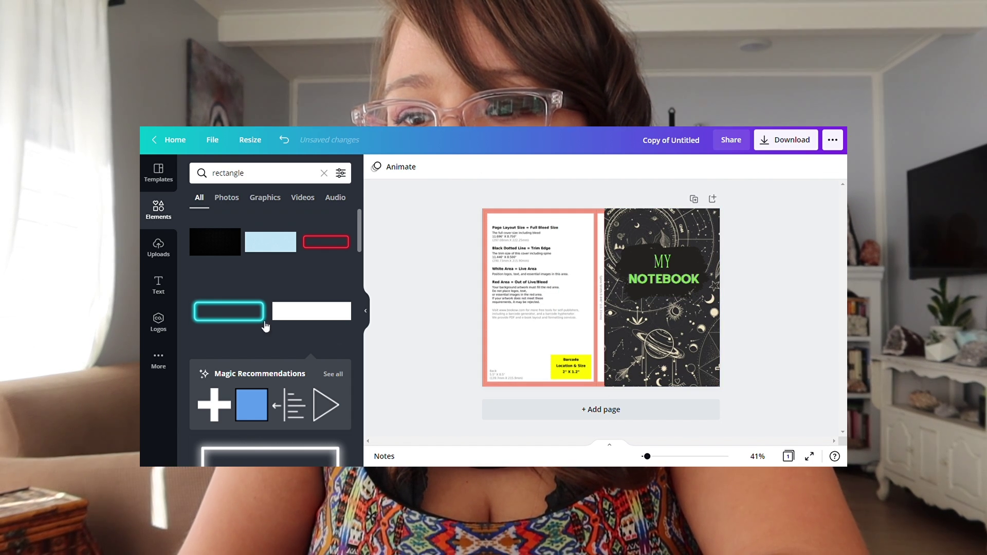
# - Add the thin teal rectangle from the search results to the page and rotate it 90° to stand upright
pyautogui.scroll(-10, 233, 335)
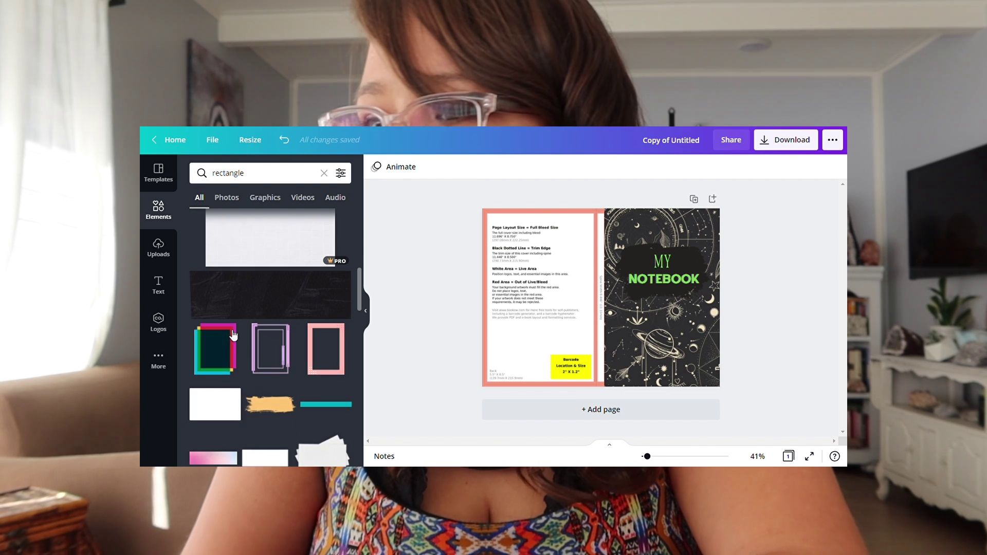
pyautogui.click(326, 274)
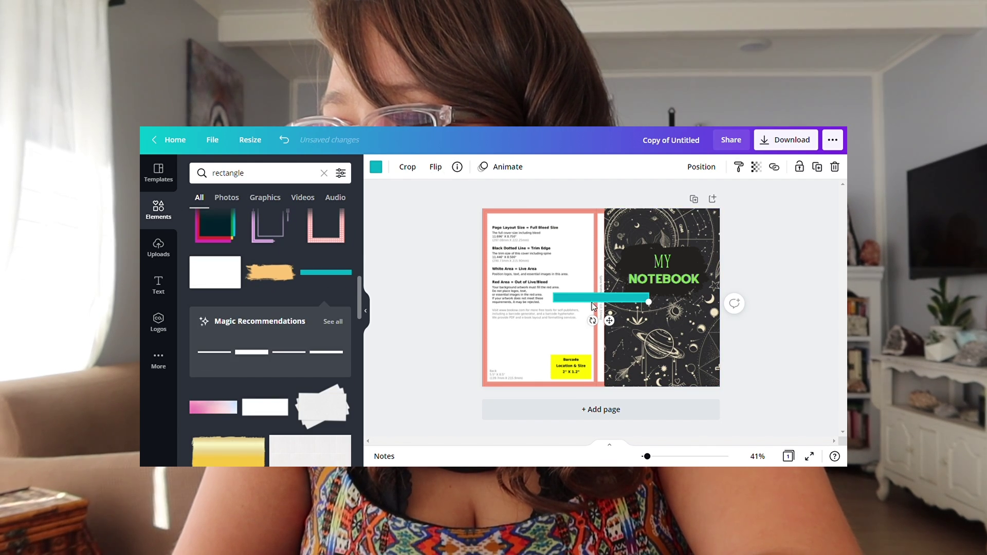
pyautogui.moveTo(599, 326); pyautogui.dragTo(560, 292)
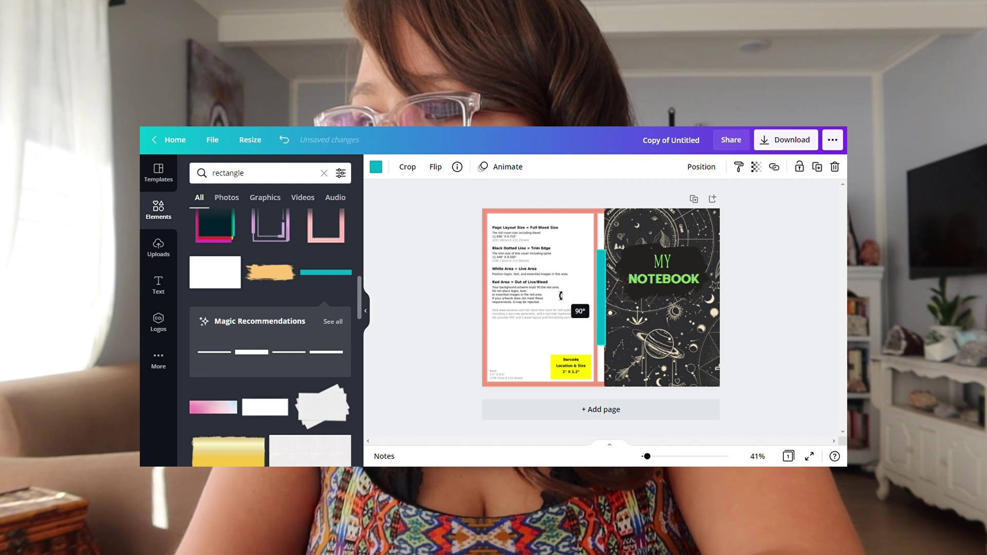
pyautogui.moveTo(561, 295); pyautogui.dragTo(561, 295)
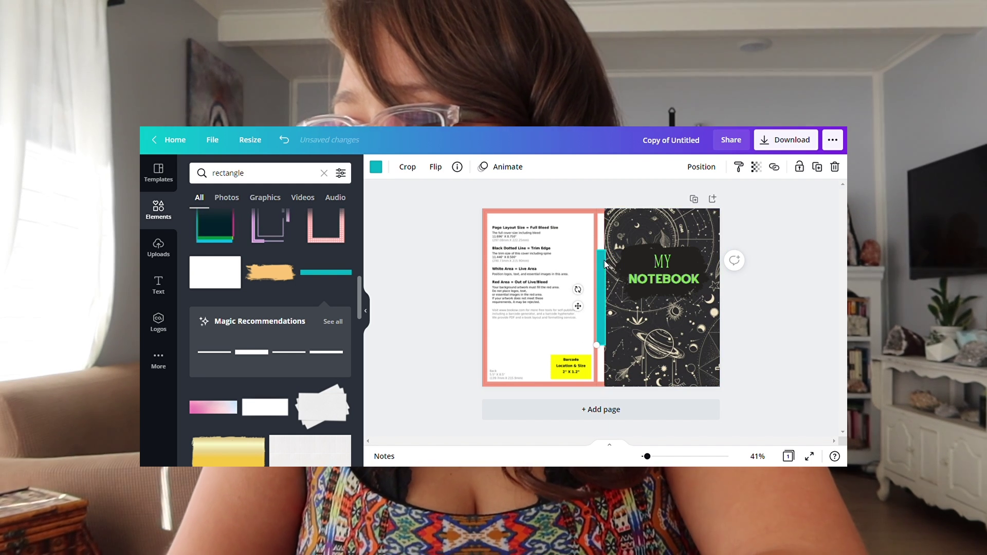
# - Enlarge the teal rectangle to about 8.7 by 0.8 so it spans the full page height, and place it over the spine
pyautogui.moveTo(604, 263); pyautogui.dragTo(600, 262)
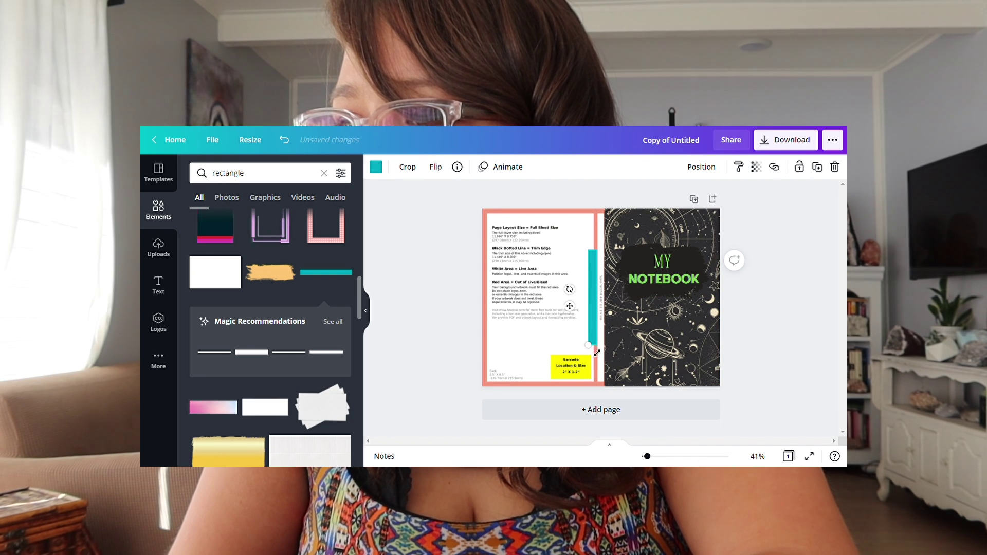
pyautogui.moveTo(597, 346); pyautogui.dragTo(546, 411)
pyautogui.moveTo(594, 333); pyautogui.dragTo(606, 292)
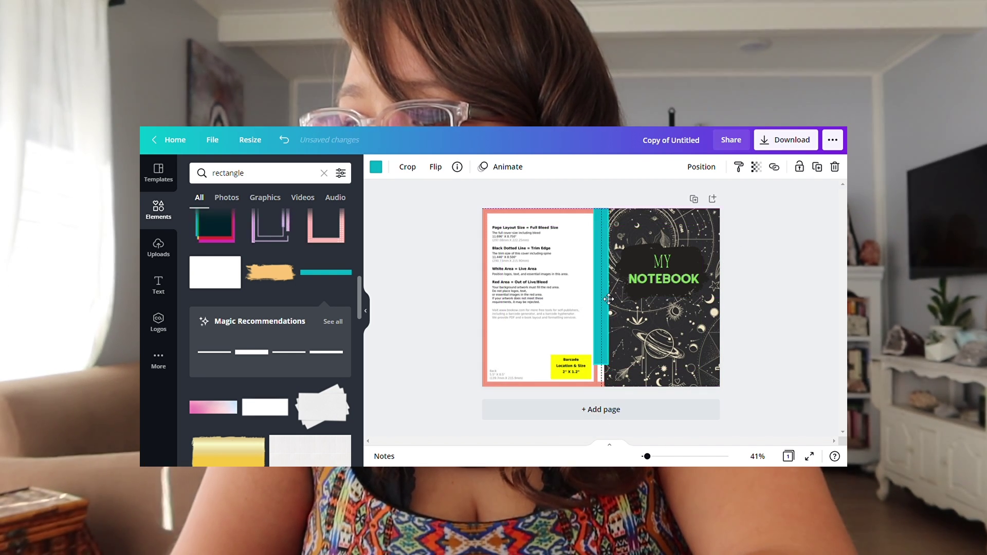
pyautogui.moveTo(589, 390); pyautogui.dragTo(586, 395)
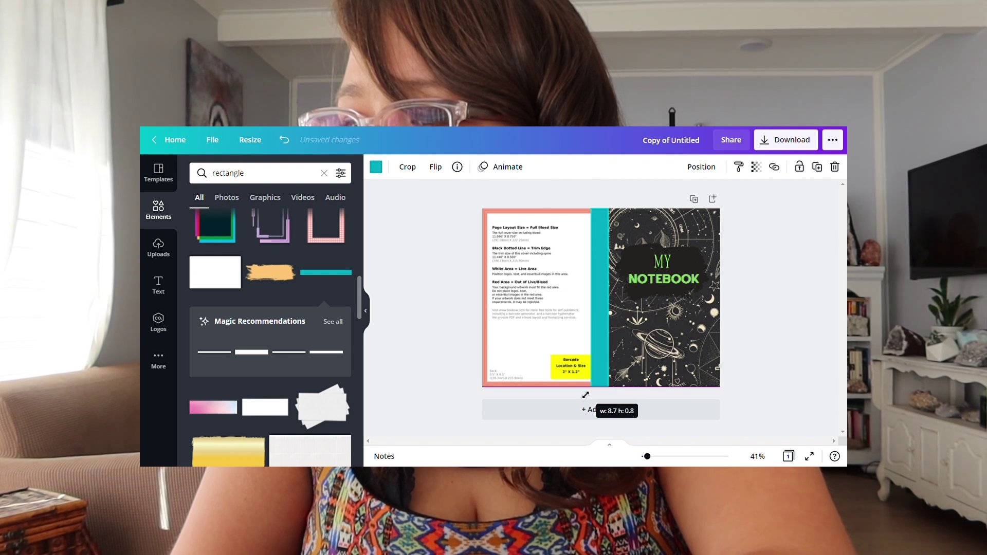
pyautogui.moveTo(597, 318); pyautogui.dragTo(605, 318)
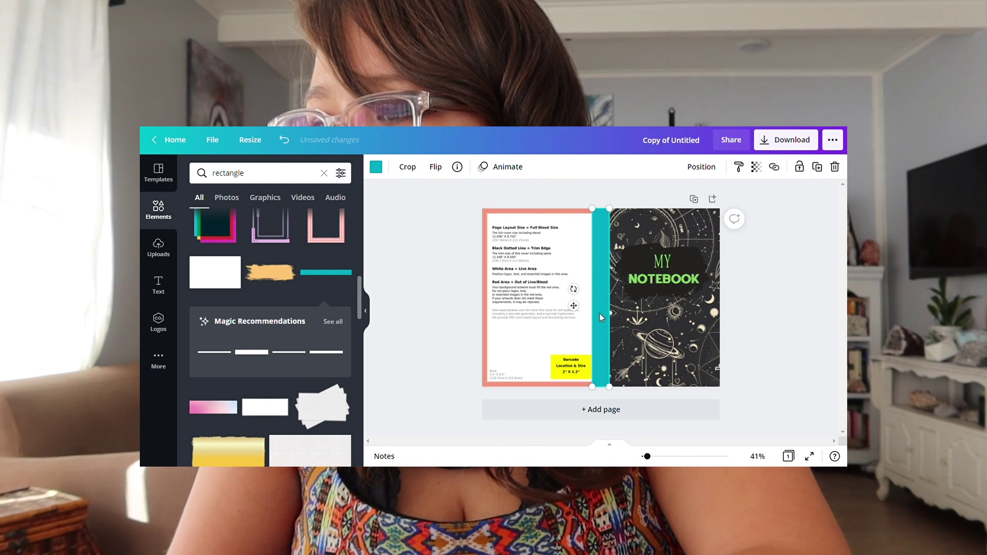
# - Send the teal spine rectangle behind the front cover's celestial image and recolour it with the artwork's dark charcoal photo colour
pyautogui.rightClick(600, 313)
pyautogui.click(617, 335)
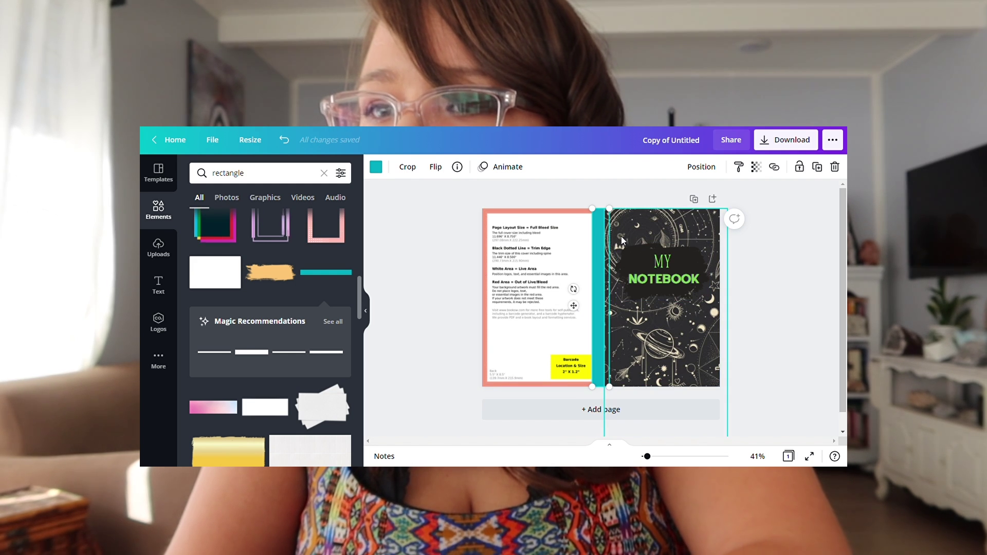
pyautogui.click(376, 168)
pyautogui.click(257, 232)
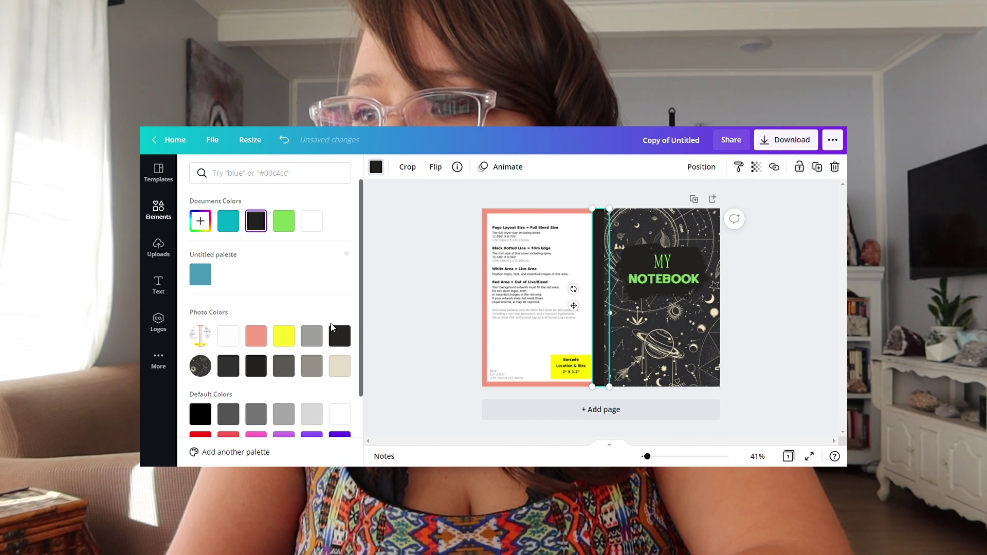
pyautogui.click(228, 366)
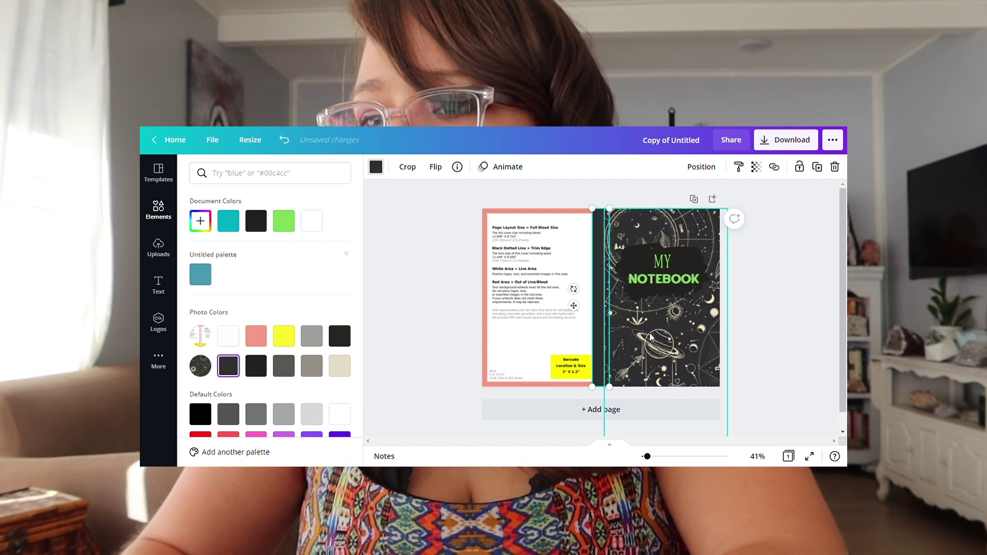
# - Copy the front cover's celestial image, place the copy over the back cover, and send it behind the spine rectangle
pyautogui.click(673, 374)
pyautogui.rightClick(673, 374)
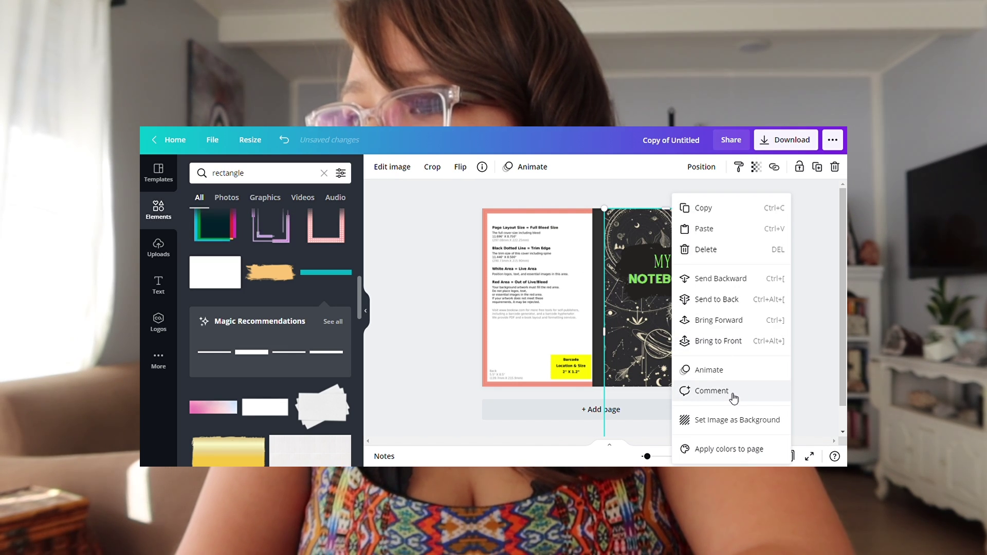
pyautogui.click(743, 209)
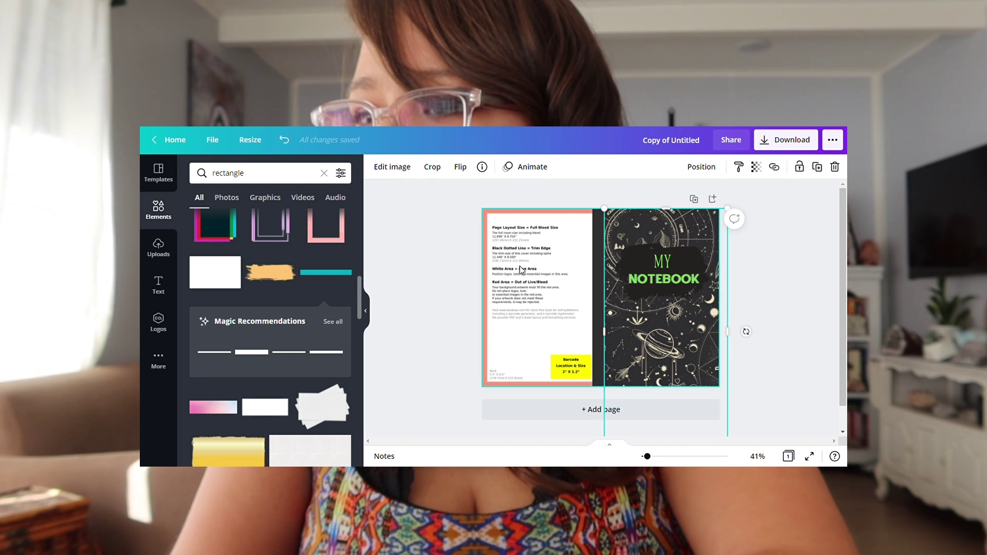
pyautogui.rightClick(518, 267)
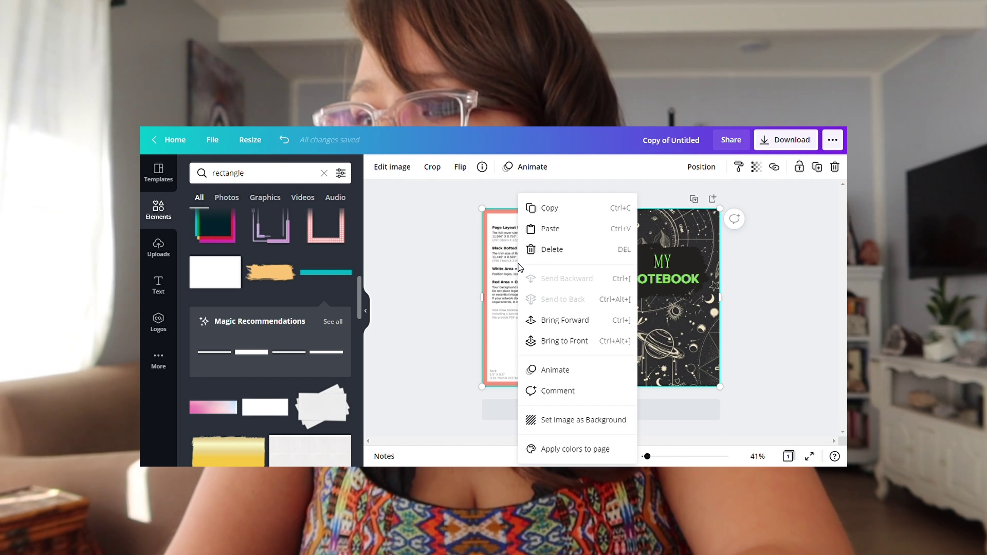
pyautogui.click(552, 228)
pyautogui.moveTo(655, 295); pyautogui.dragTo(540, 283)
pyautogui.rightClick(540, 283)
pyautogui.click(607, 294)
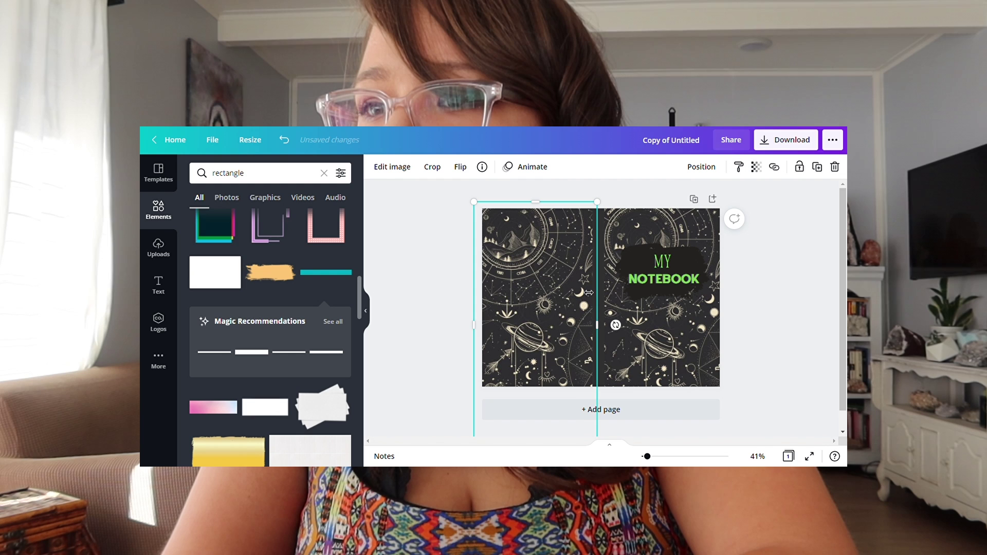
# - Flip the back cover's celestial image horizontally so it mirrors the front cover, and deselect it
pyautogui.click(463, 168)
pyautogui.click(478, 193)
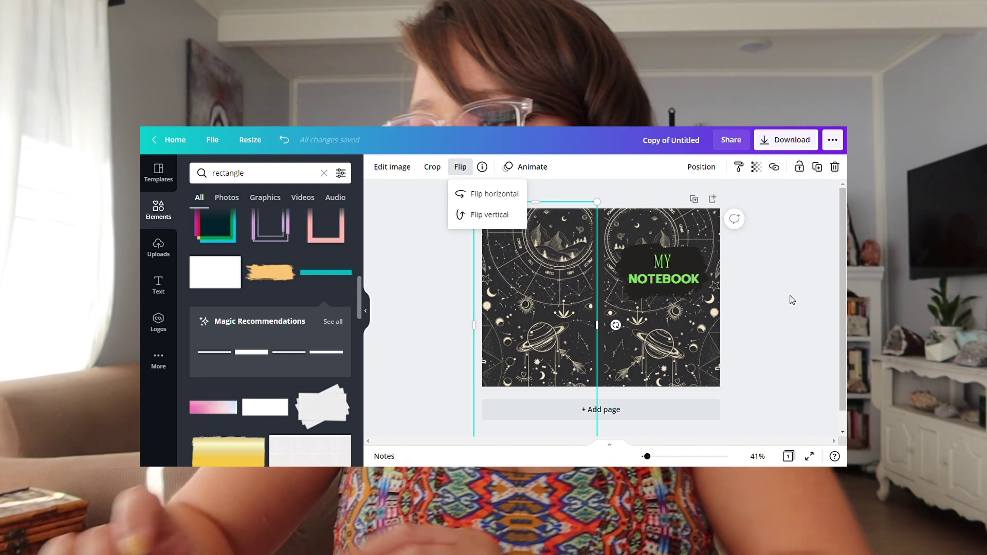
pyautogui.press('Escape')
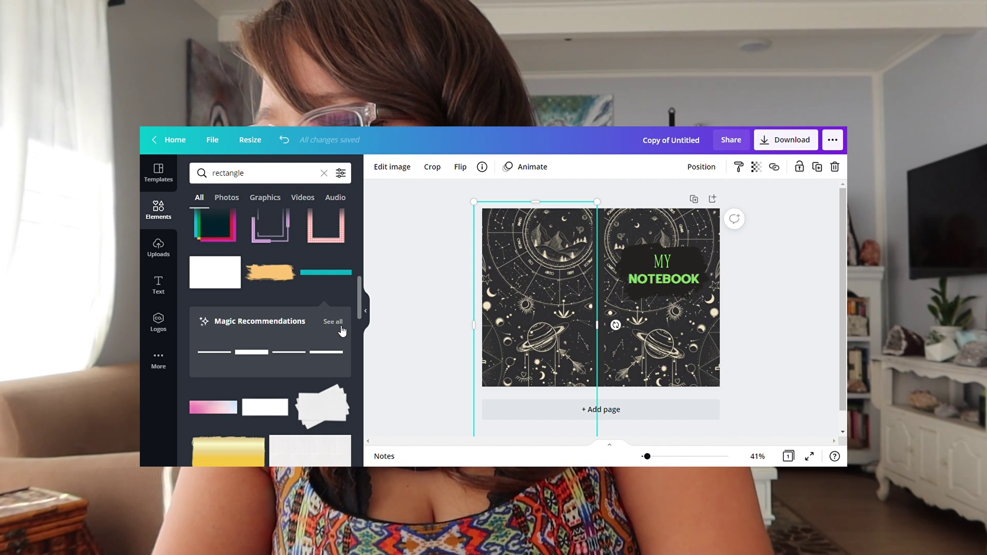
pyautogui.click(807, 304)
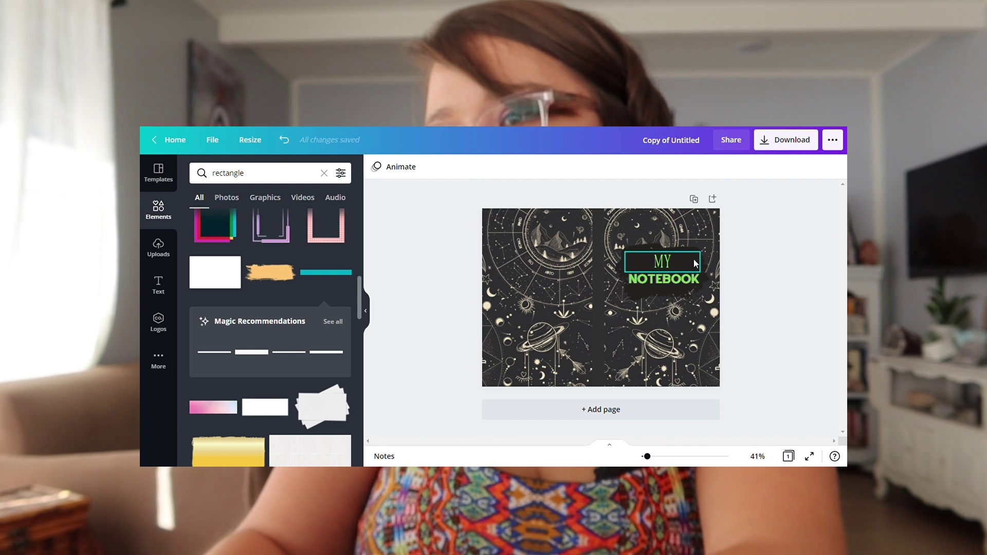
# - Recolour the brush-stroke banner behind "MY NOTEBOOK" with the light beige photo colour from the celestial artwork
pyautogui.click(702, 274)
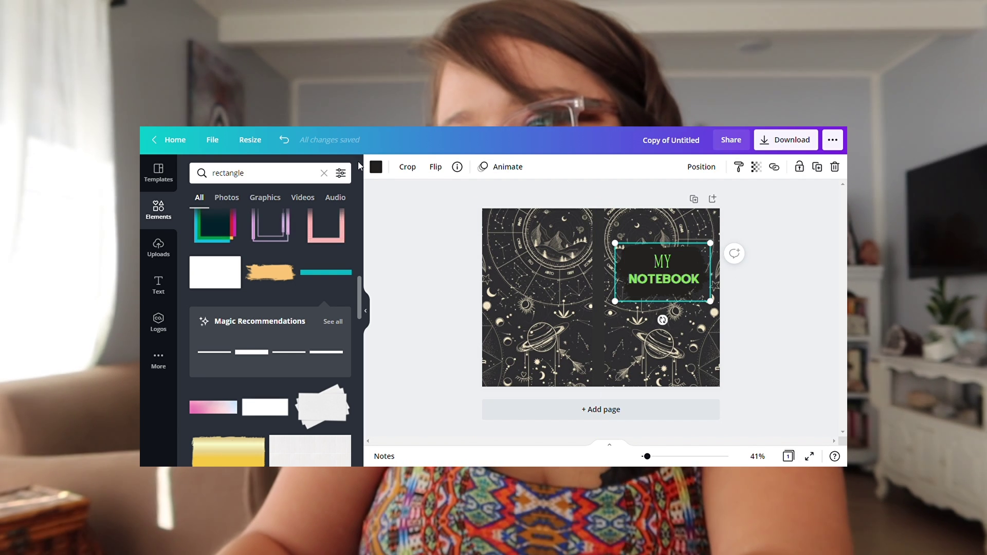
pyautogui.click(376, 166)
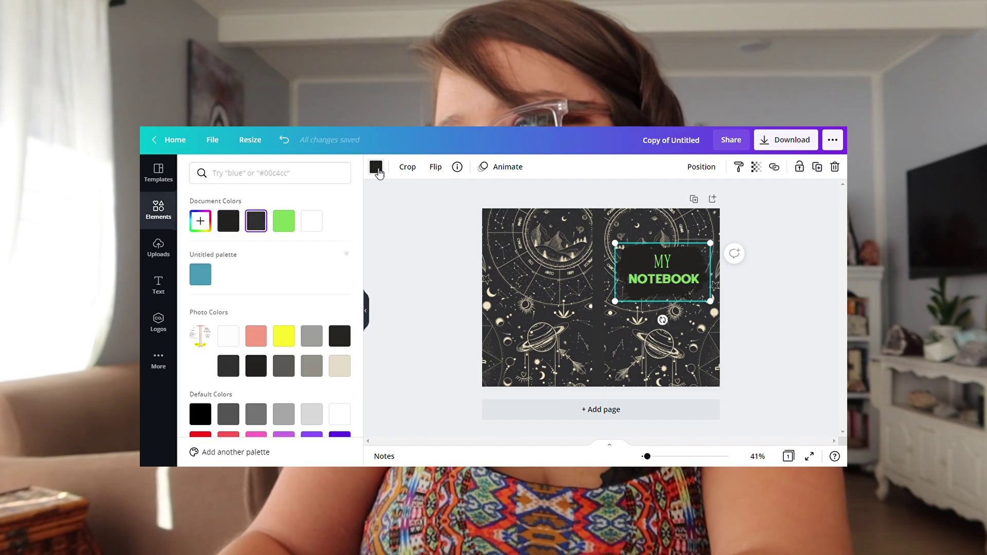
pyautogui.click(340, 366)
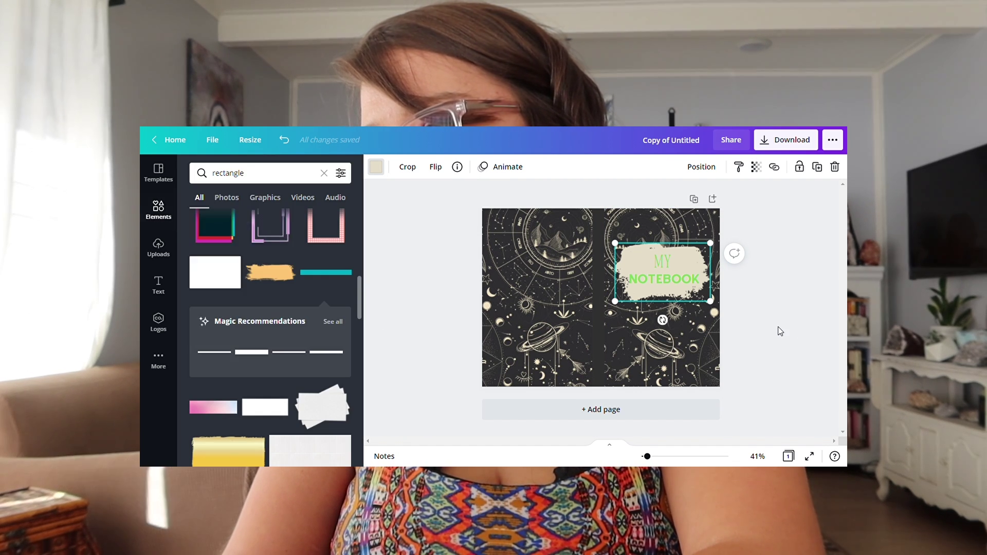
# - Set the font size of the "MY" title text on the front cover to 70
pyautogui.click(778, 325)
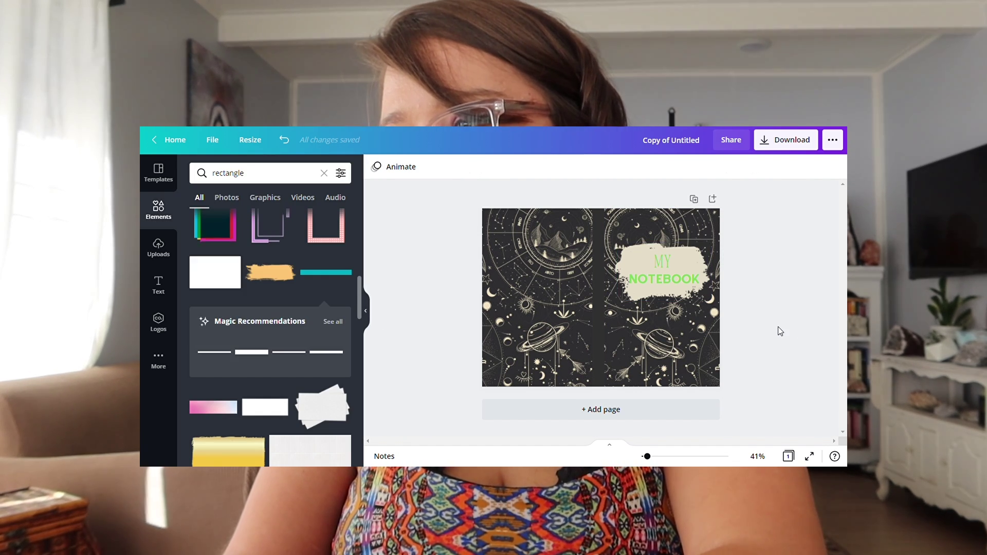
pyautogui.click(663, 261)
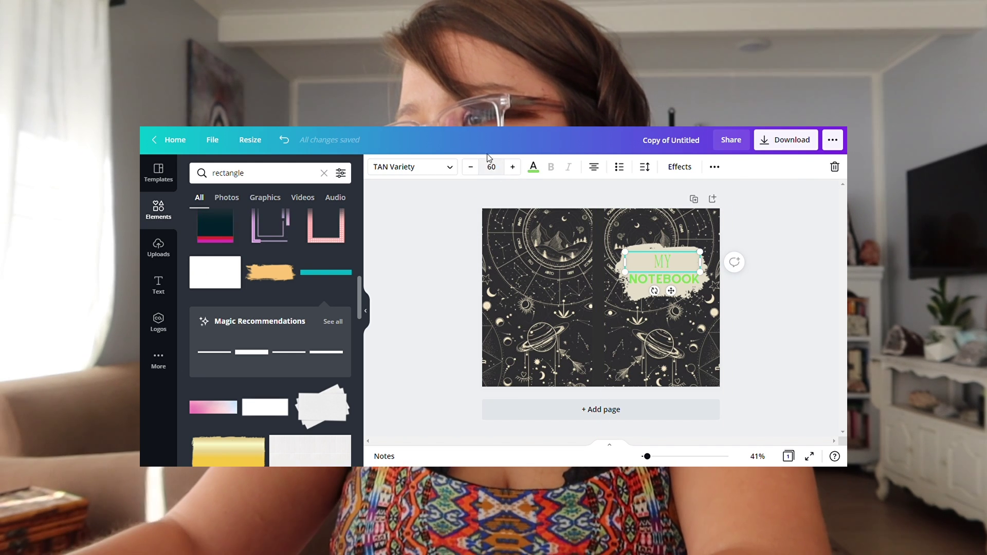
pyautogui.click(492, 168)
pyautogui.write('70')
pyautogui.press('Return')
pyautogui.click(821, 293)
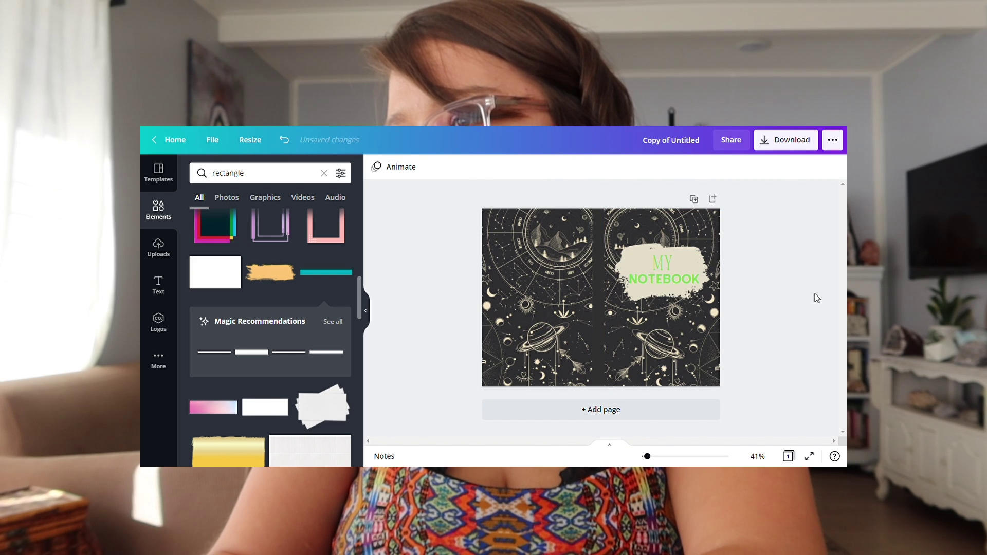
# - Set the "NOTEBOOK" text's font size to 45 and widen its text box so the word fits on one line
pyautogui.click(683, 280)
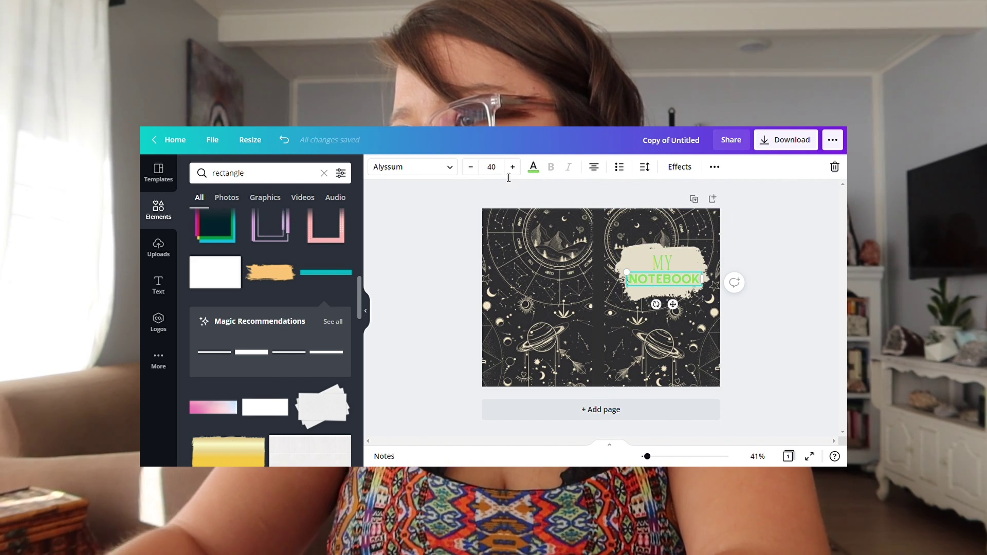
pyautogui.click(492, 168)
pyautogui.write('45')
pyautogui.press('Return')
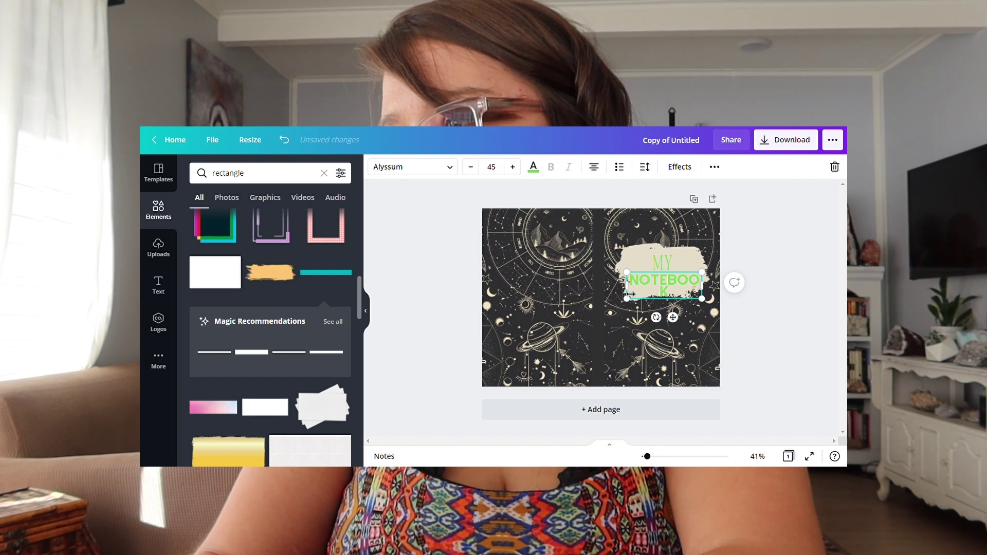
pyautogui.moveTo(677, 282); pyautogui.dragTo(680, 286)
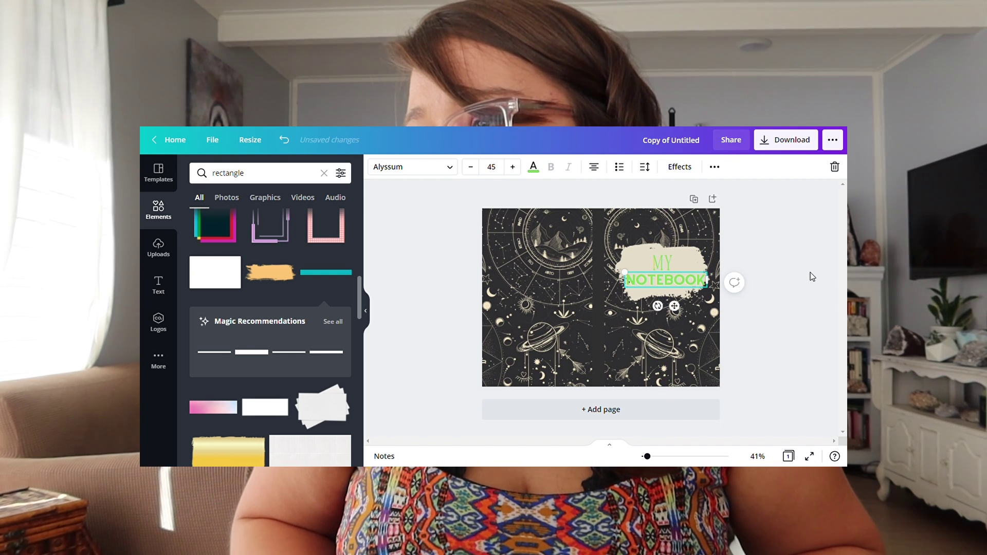
pyautogui.click(811, 276)
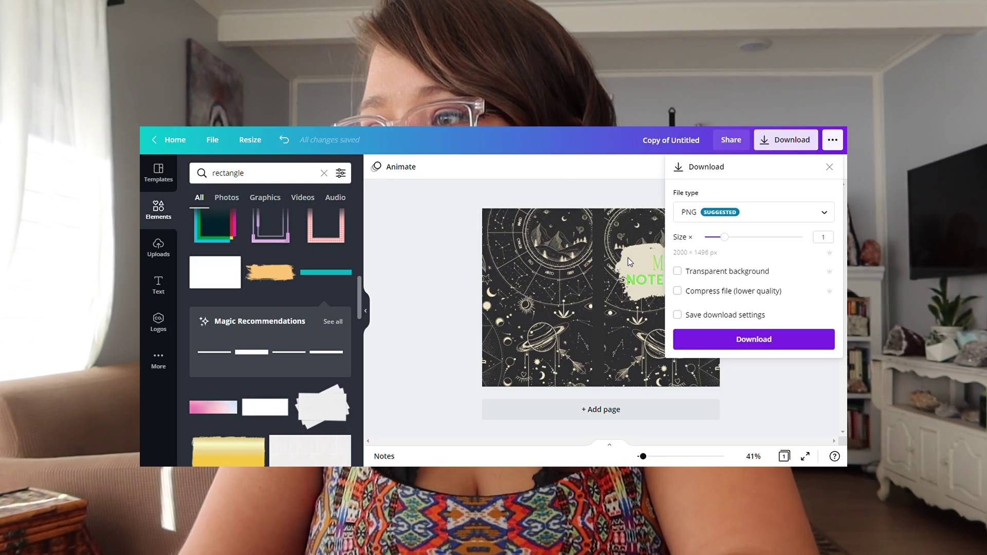
# - Download the finished cover as a PDF Print file without crop marks and bleed
pyautogui.click(779, 222)
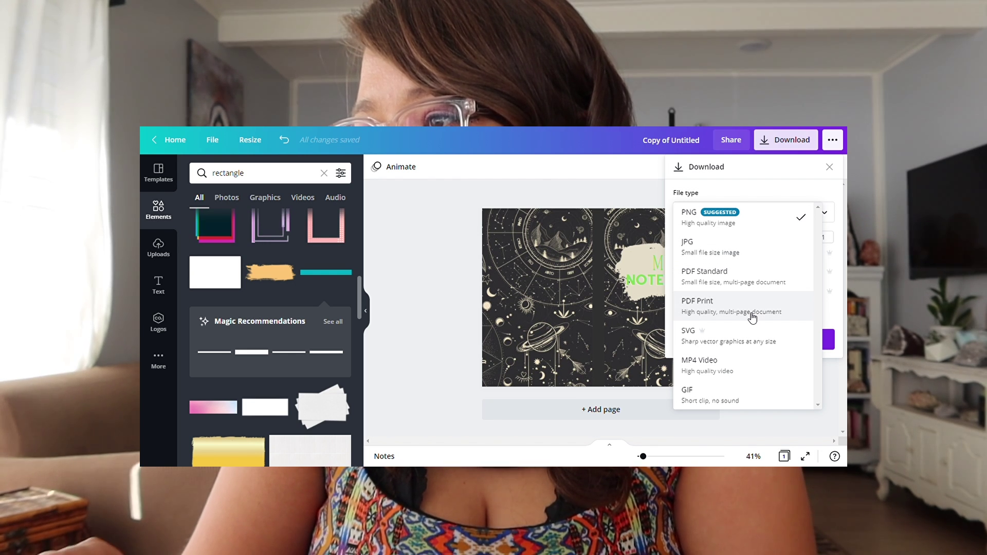
pyautogui.click(752, 314)
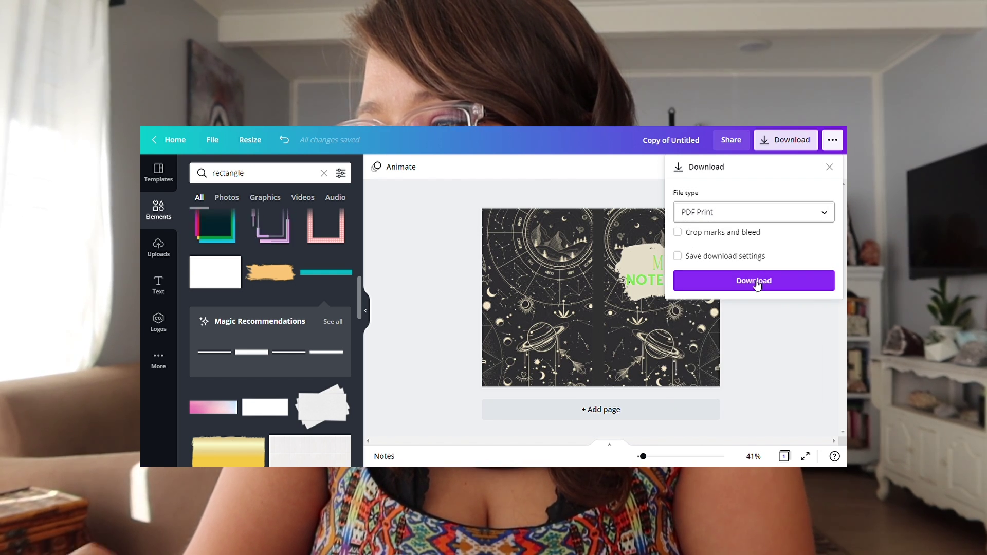
pyautogui.click(758, 287)
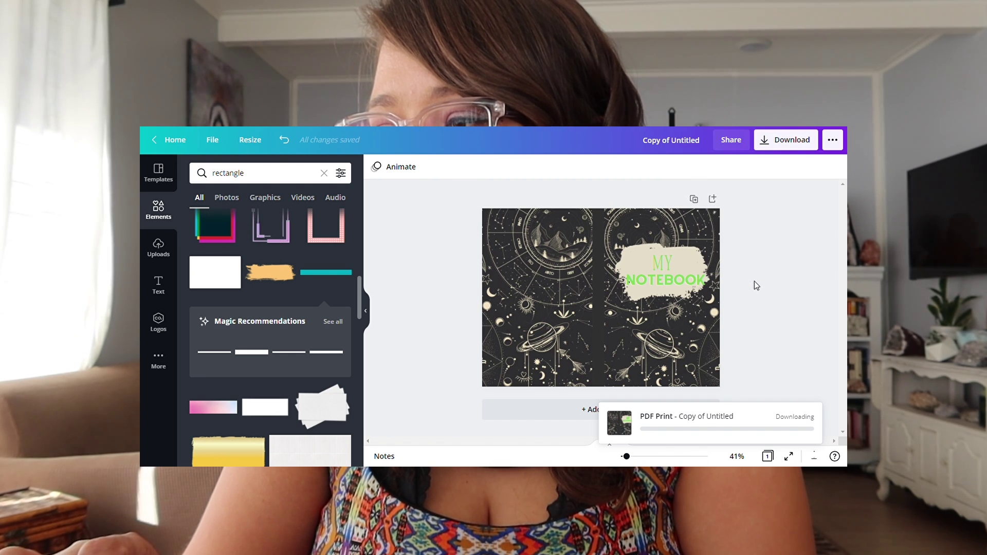